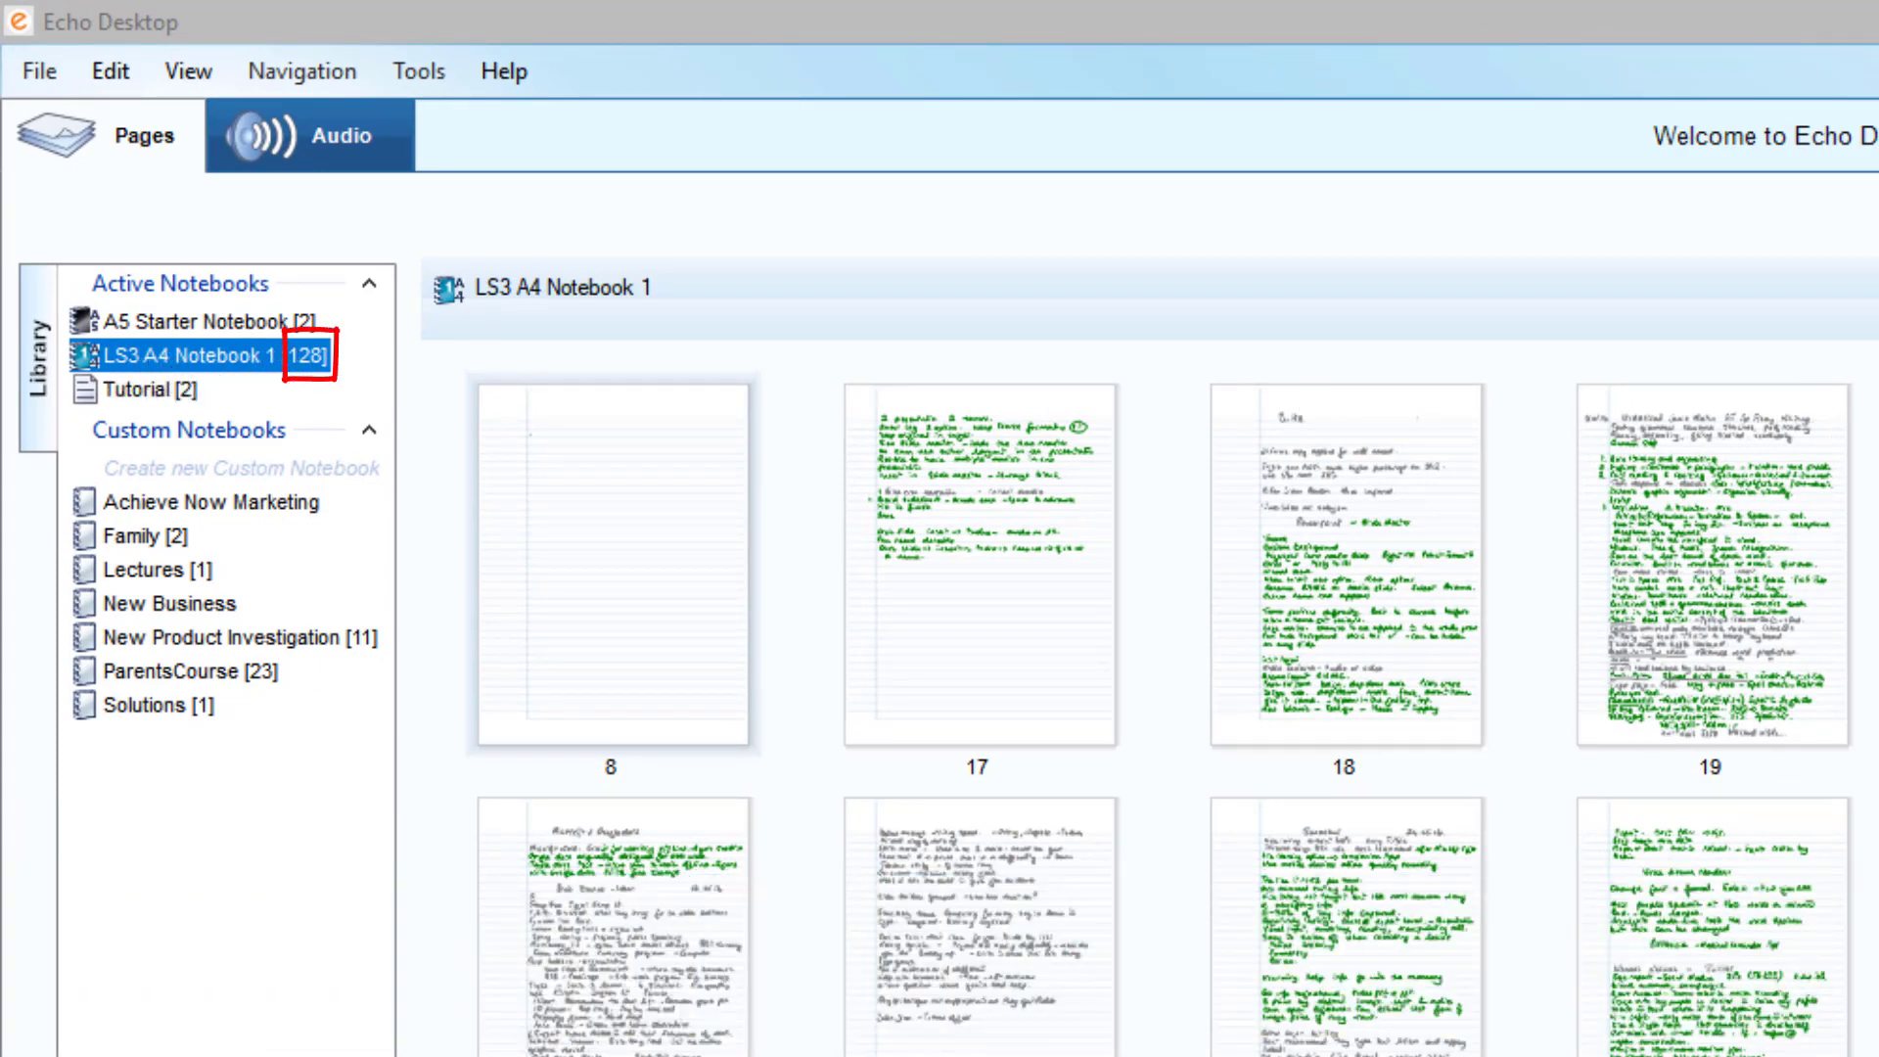
# Step: Scroll the page grid, then enlarge the thumbnails with the zoom slider to six pages per row
pyautogui.scroll(-20, 1149, 685)
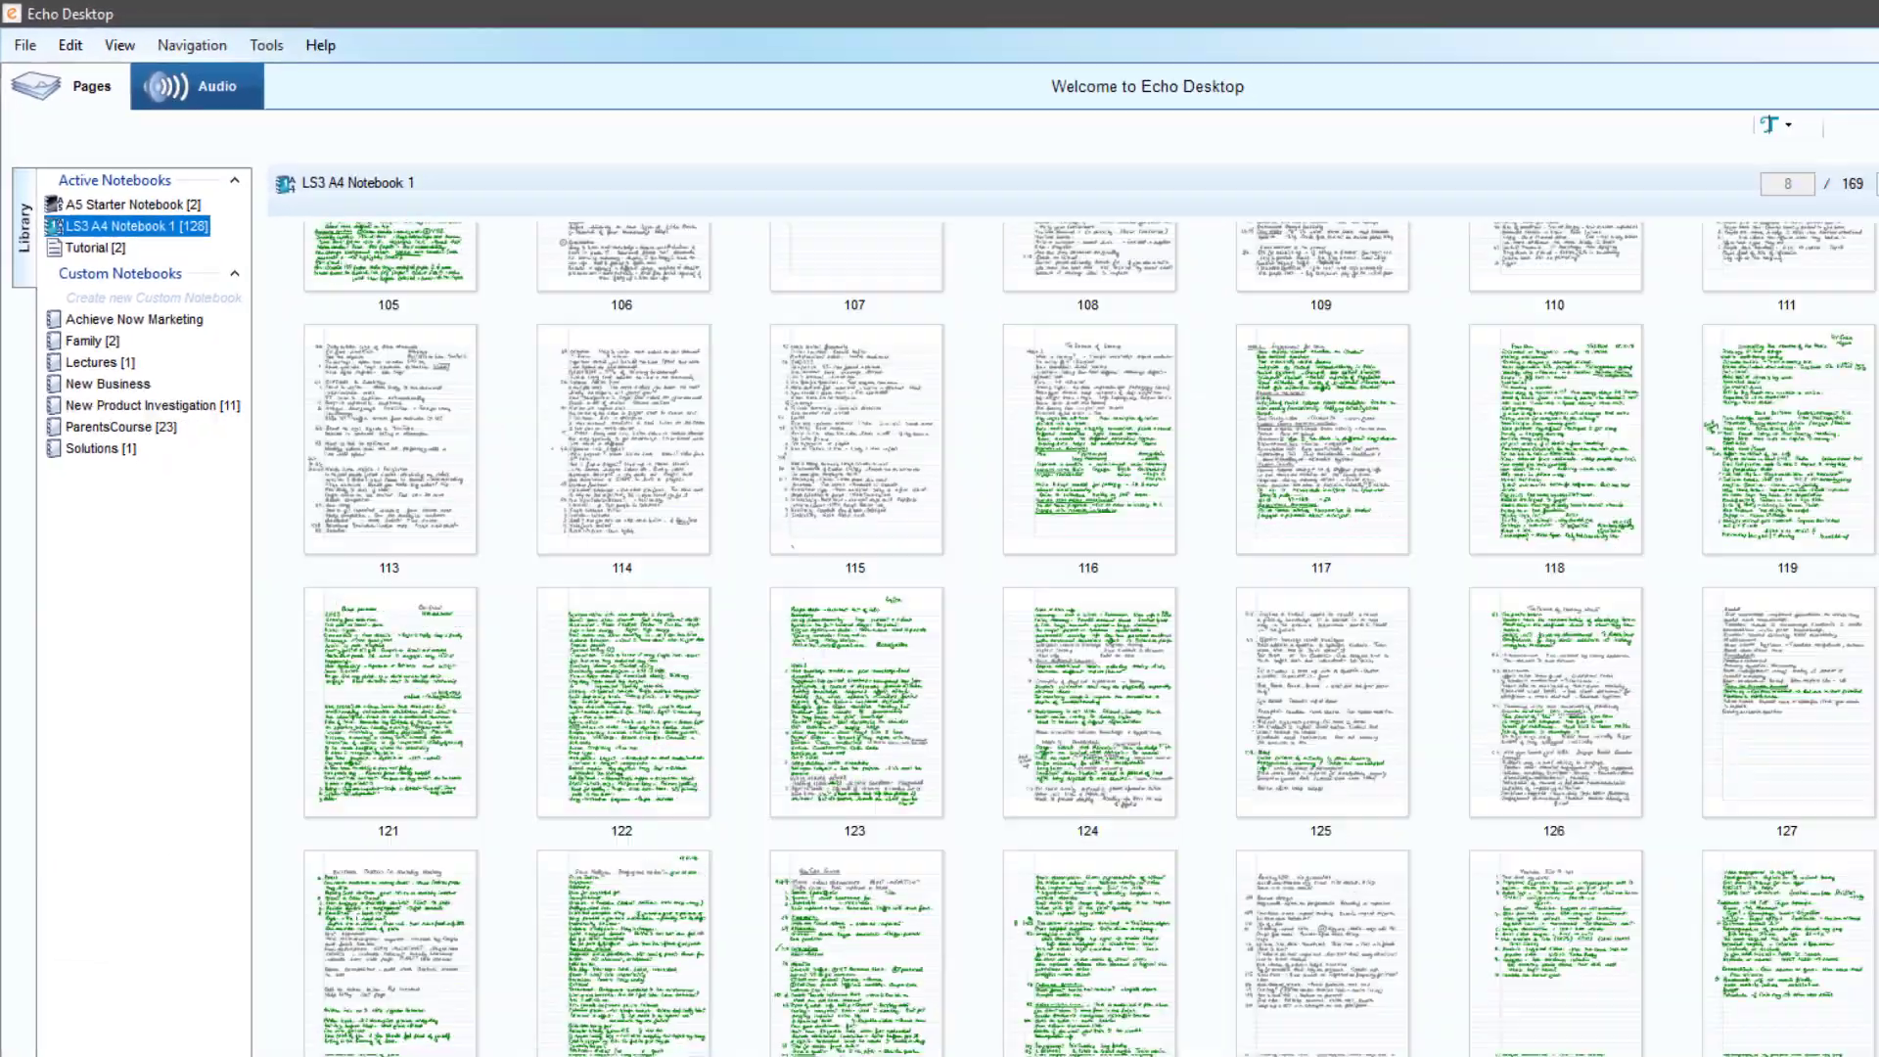
pyautogui.scroll(20, 1798, 181)
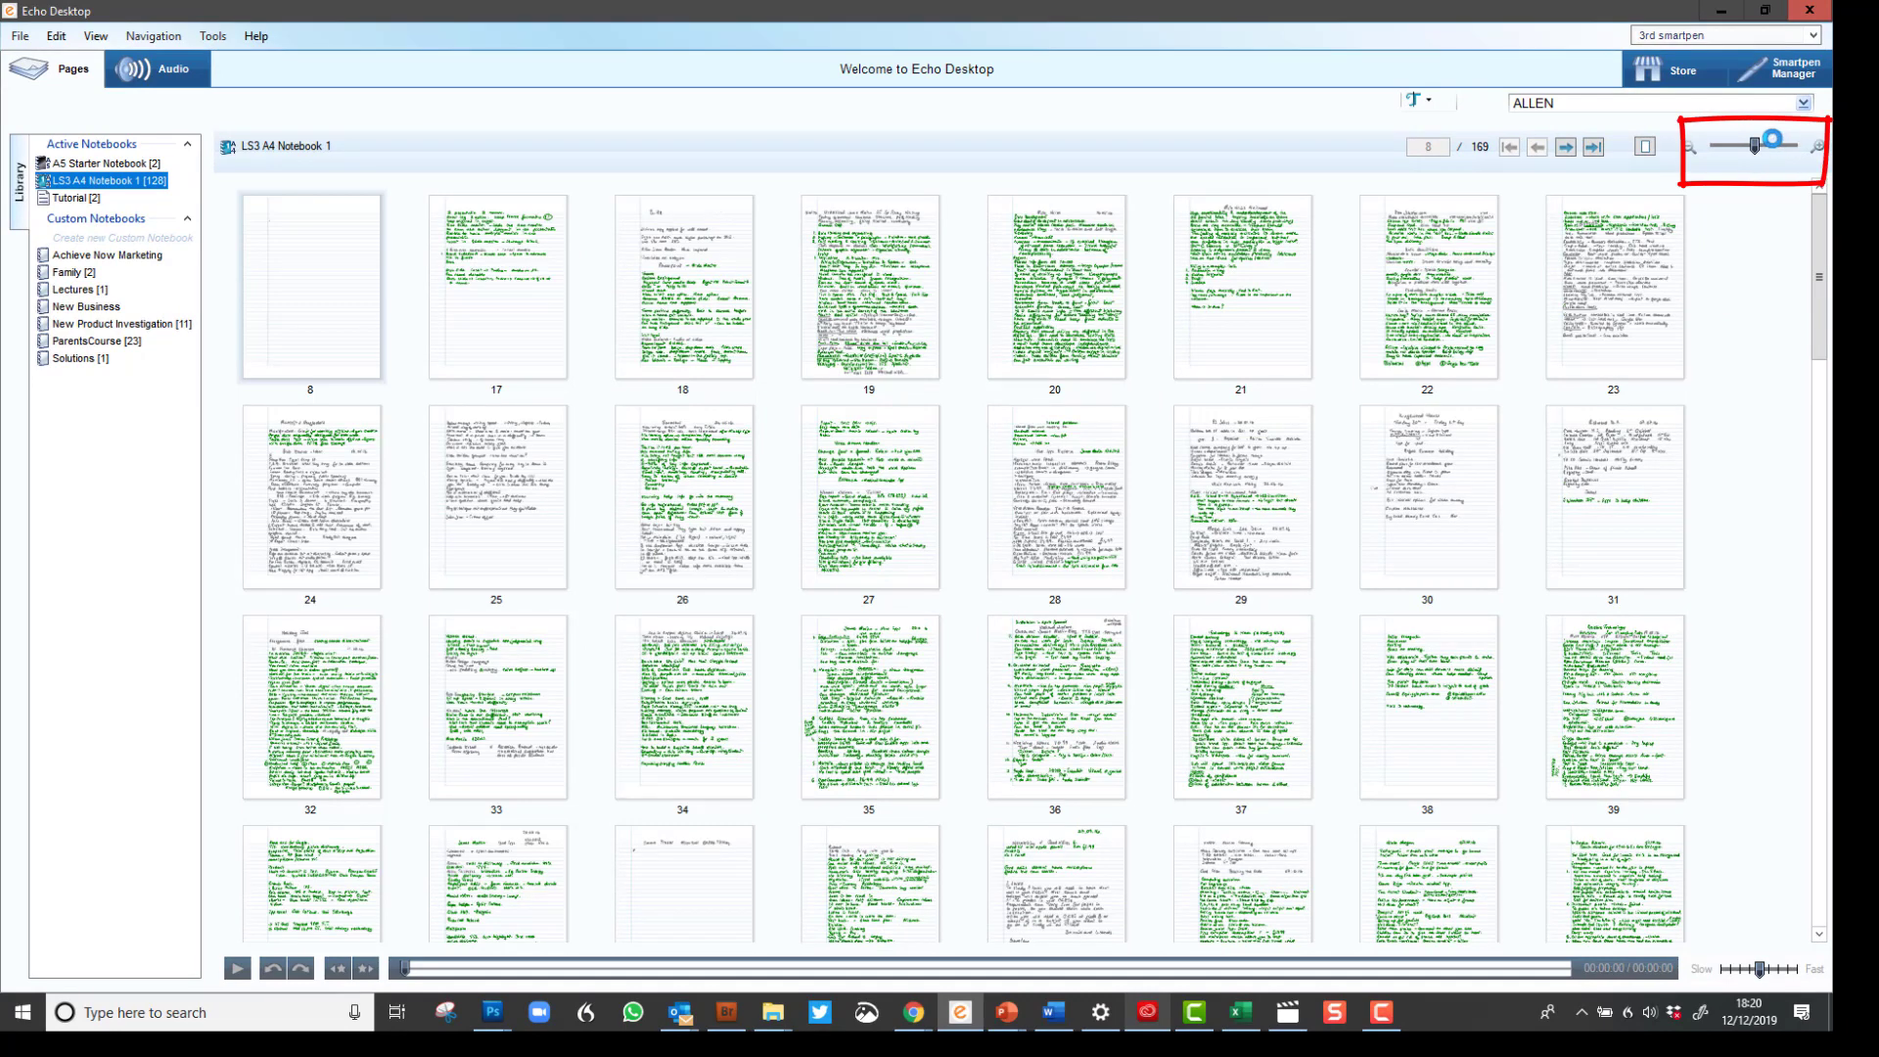
pyautogui.moveTo(1771, 142); pyautogui.dragTo(1797, 145)
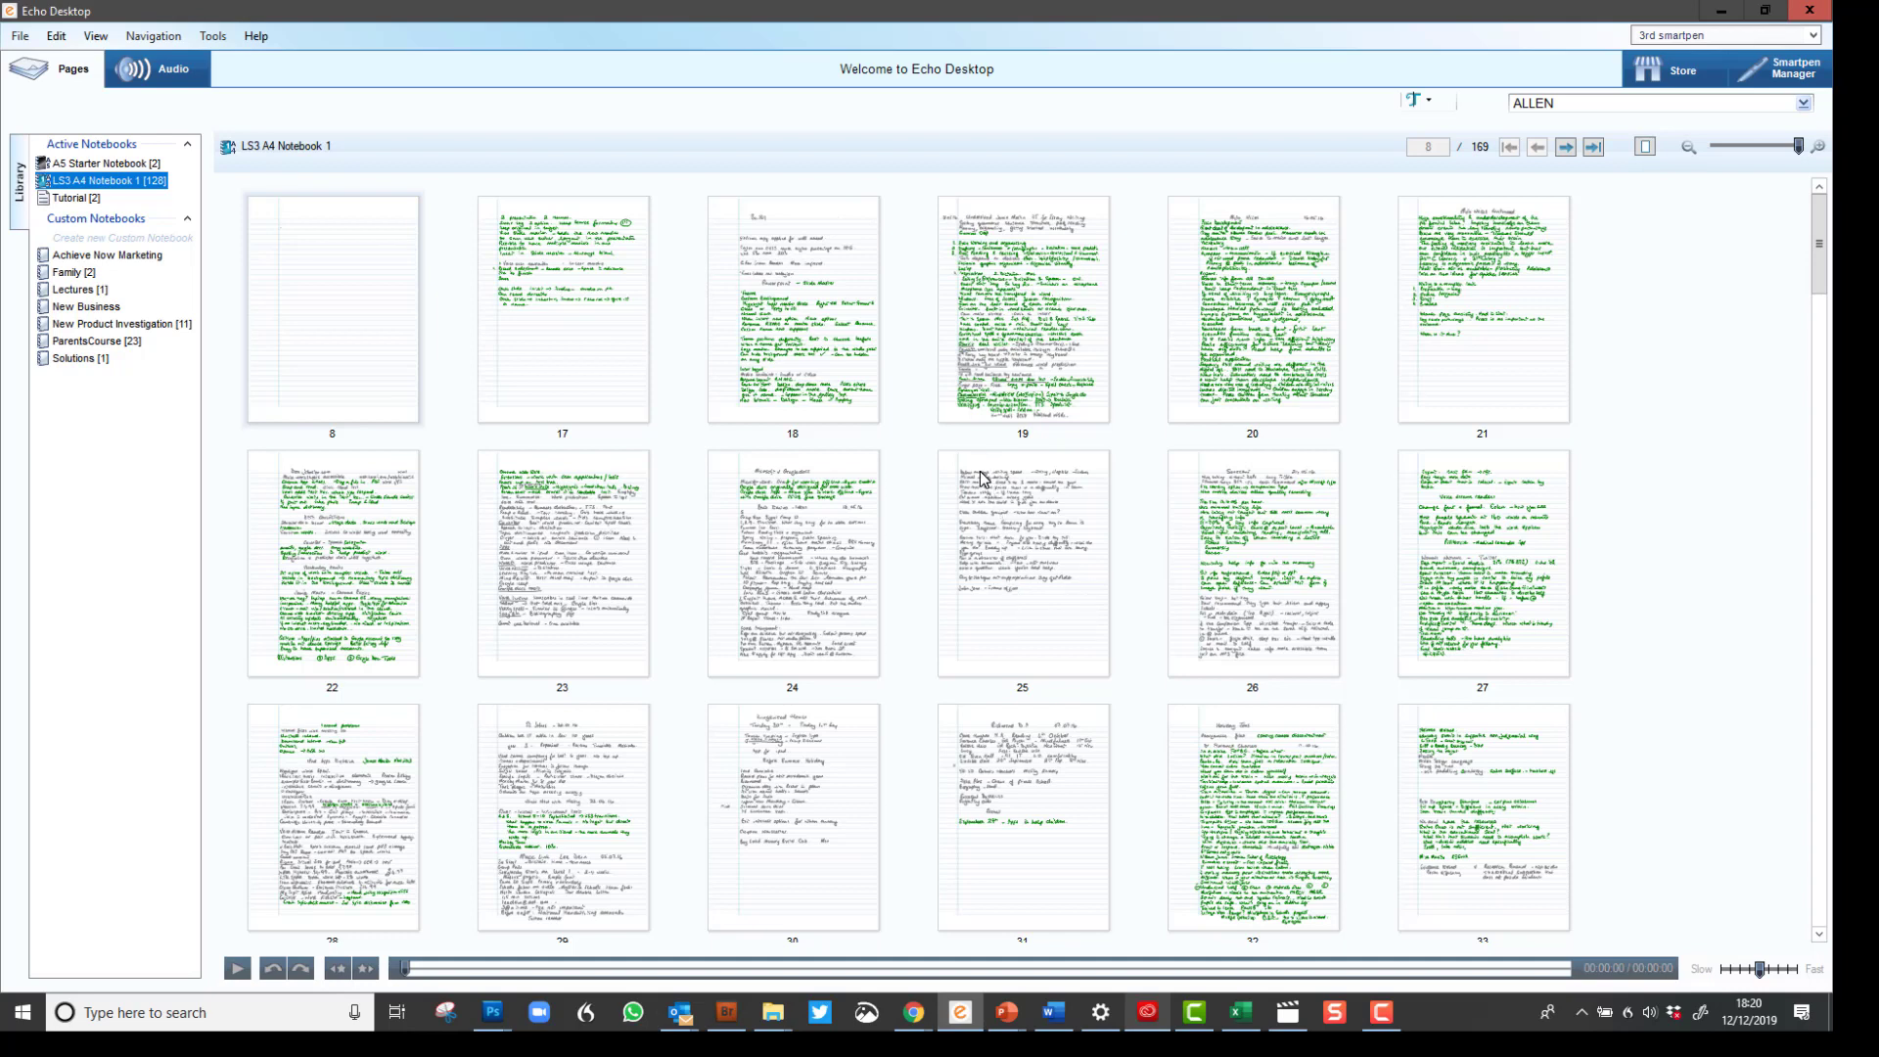
# Step: Replace the search text with the person's full name and search, finding 0 results on 0 pages
pyautogui.click(1805, 104)
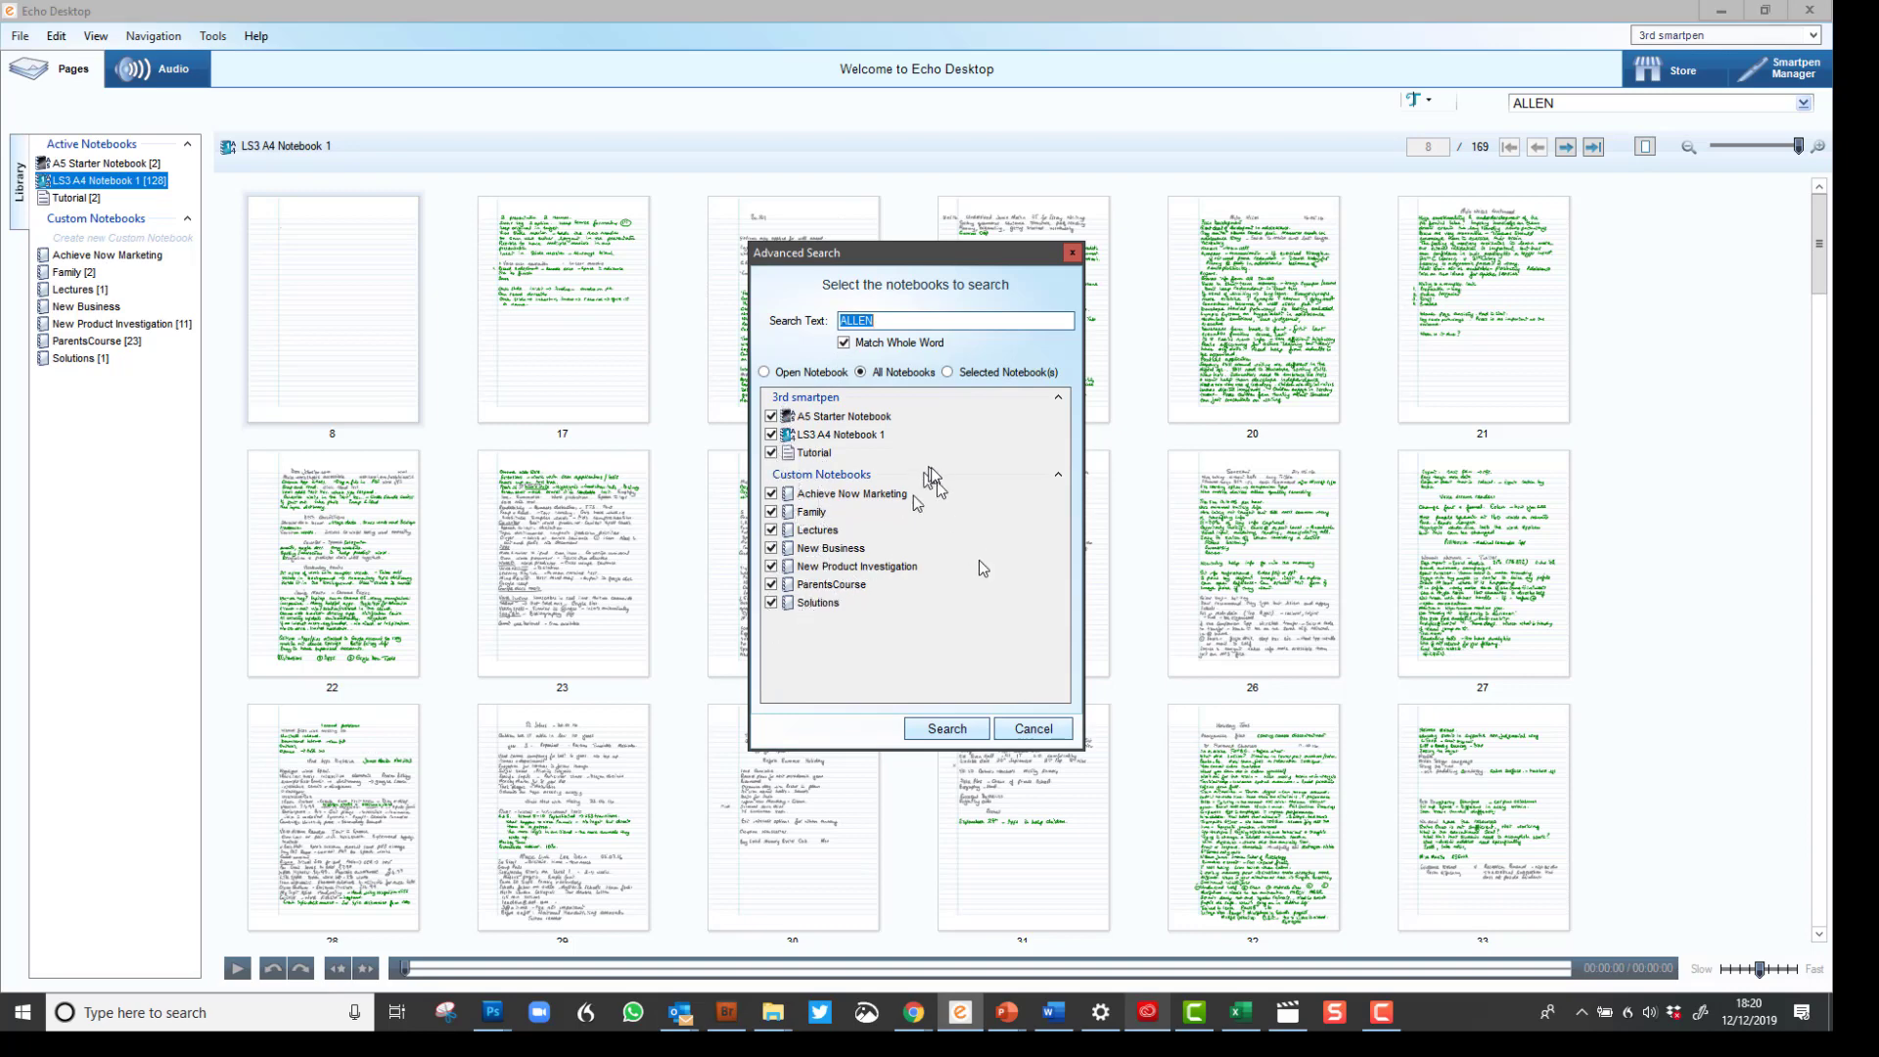
pyautogui.click(1029, 732)
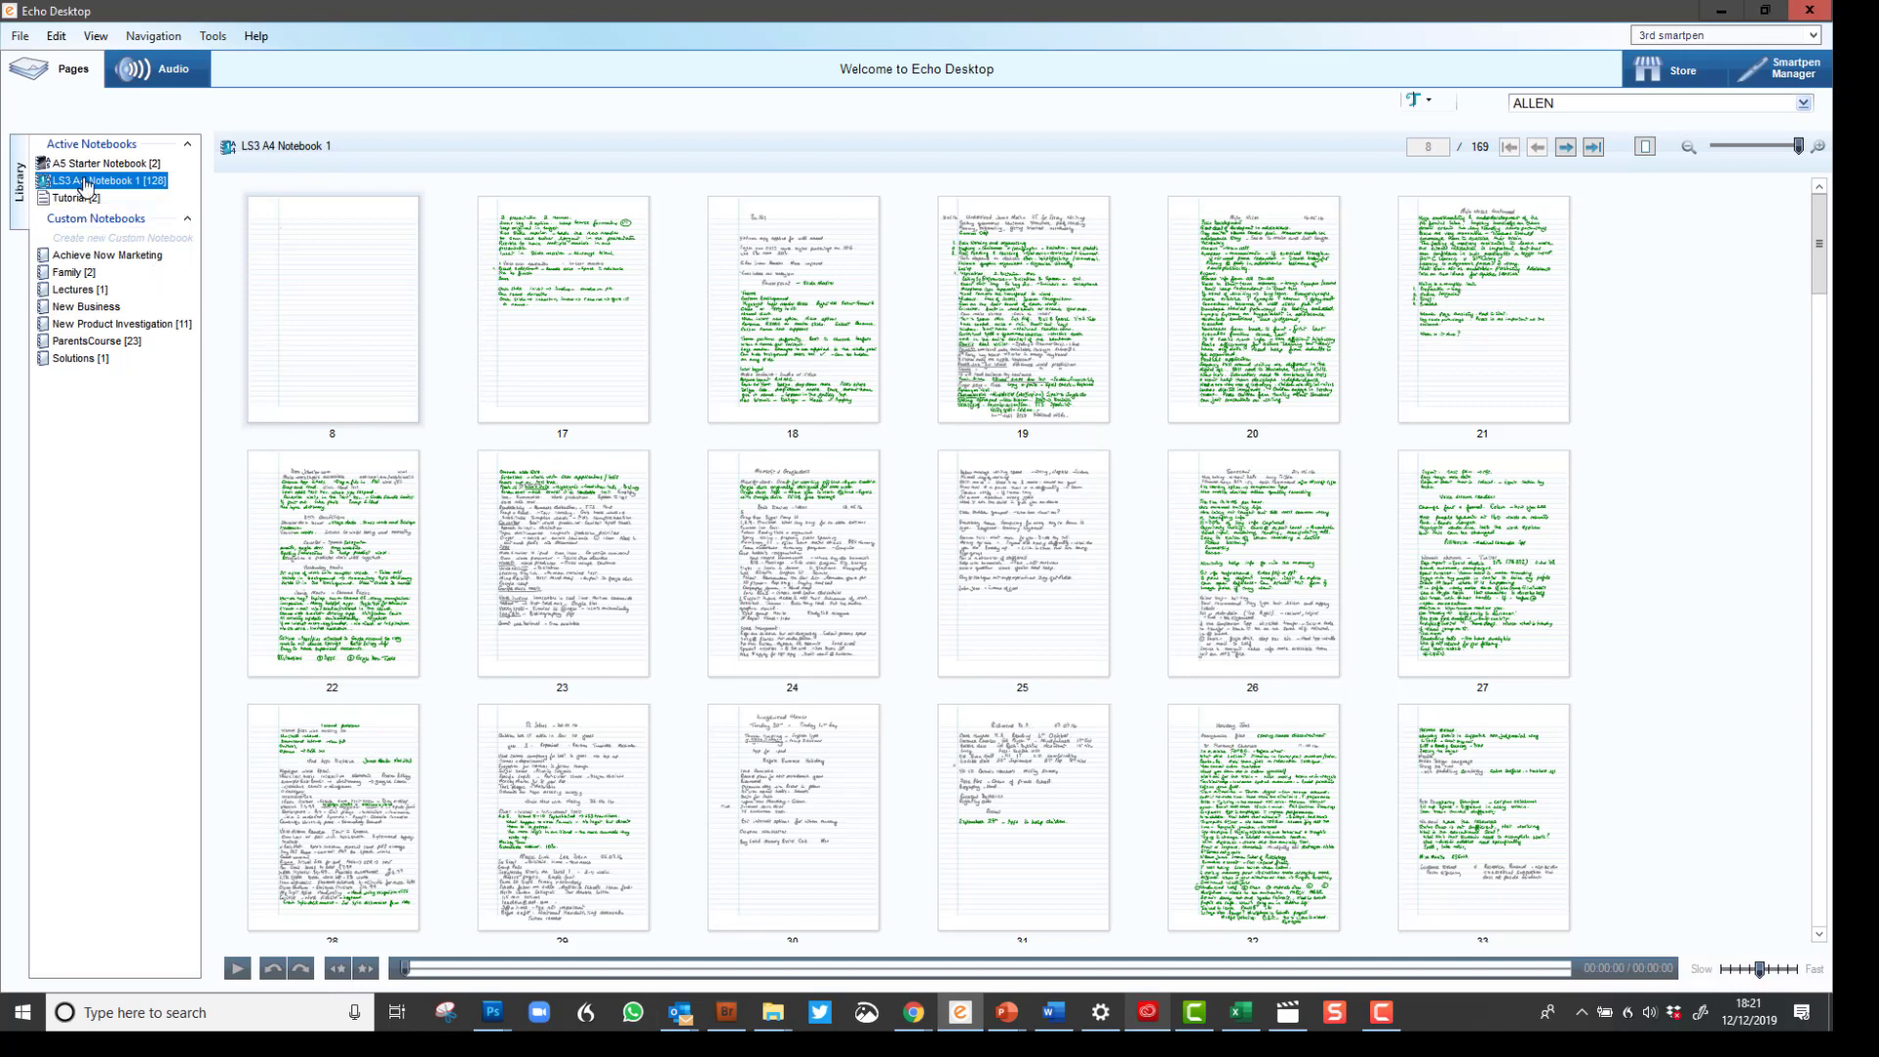
pyautogui.doubleClick(1556, 104)
pyautogui.press('BackSpace')
pyautogui.press('Return')
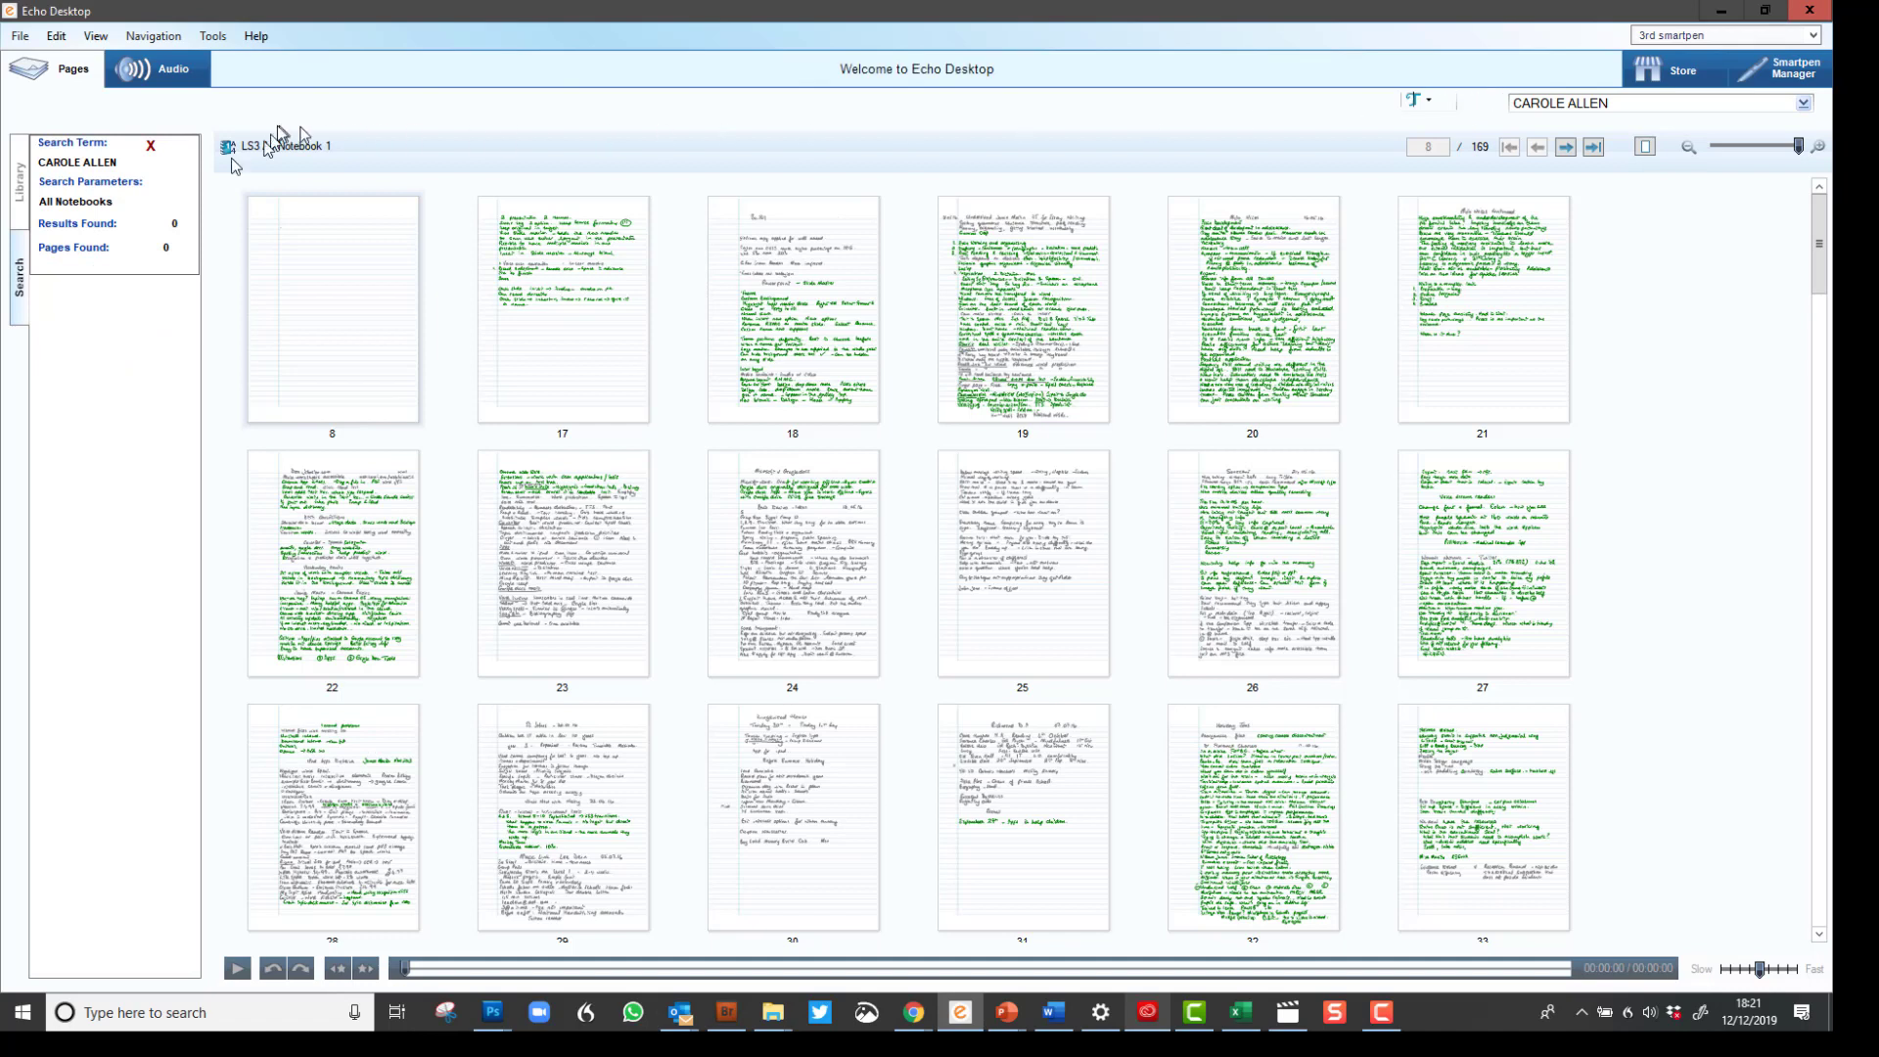
# Step: Re-search with the corrected spelling of the name and open the first matching lecture page
pyautogui.click(151, 147)
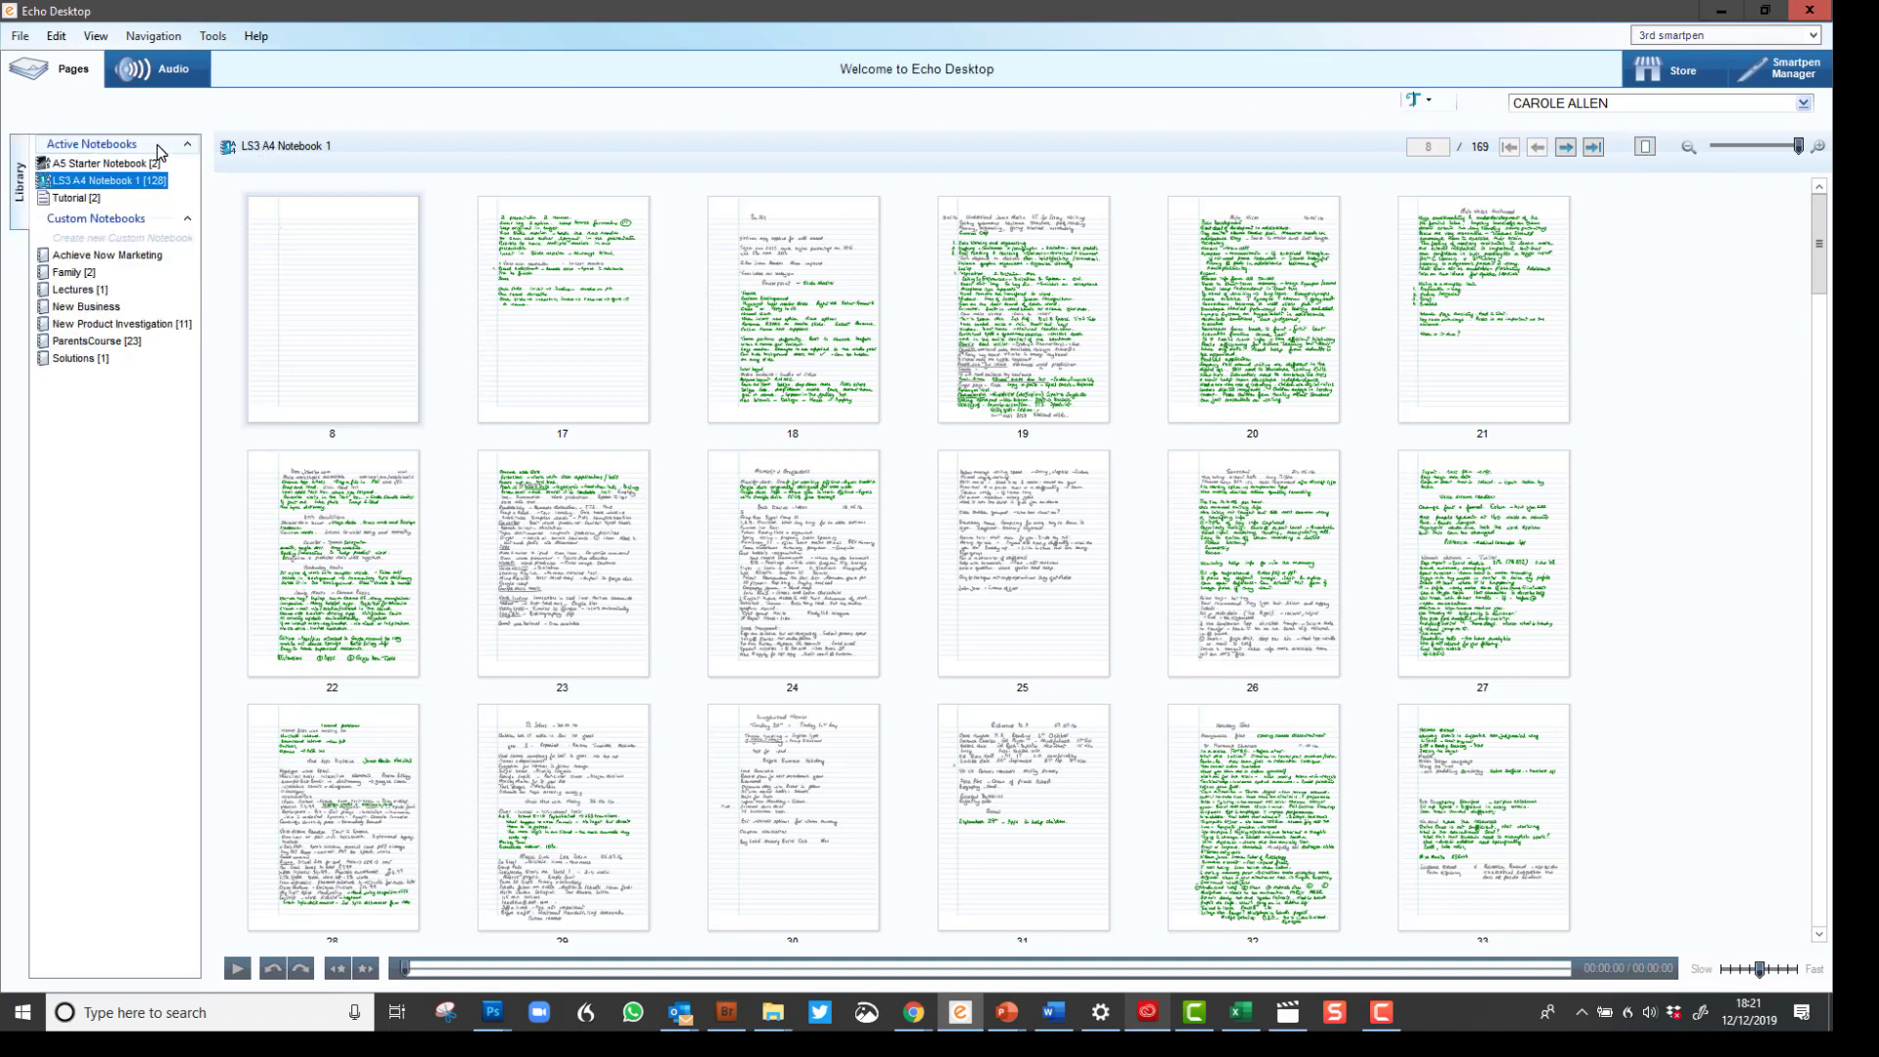
pyautogui.click(1655, 105)
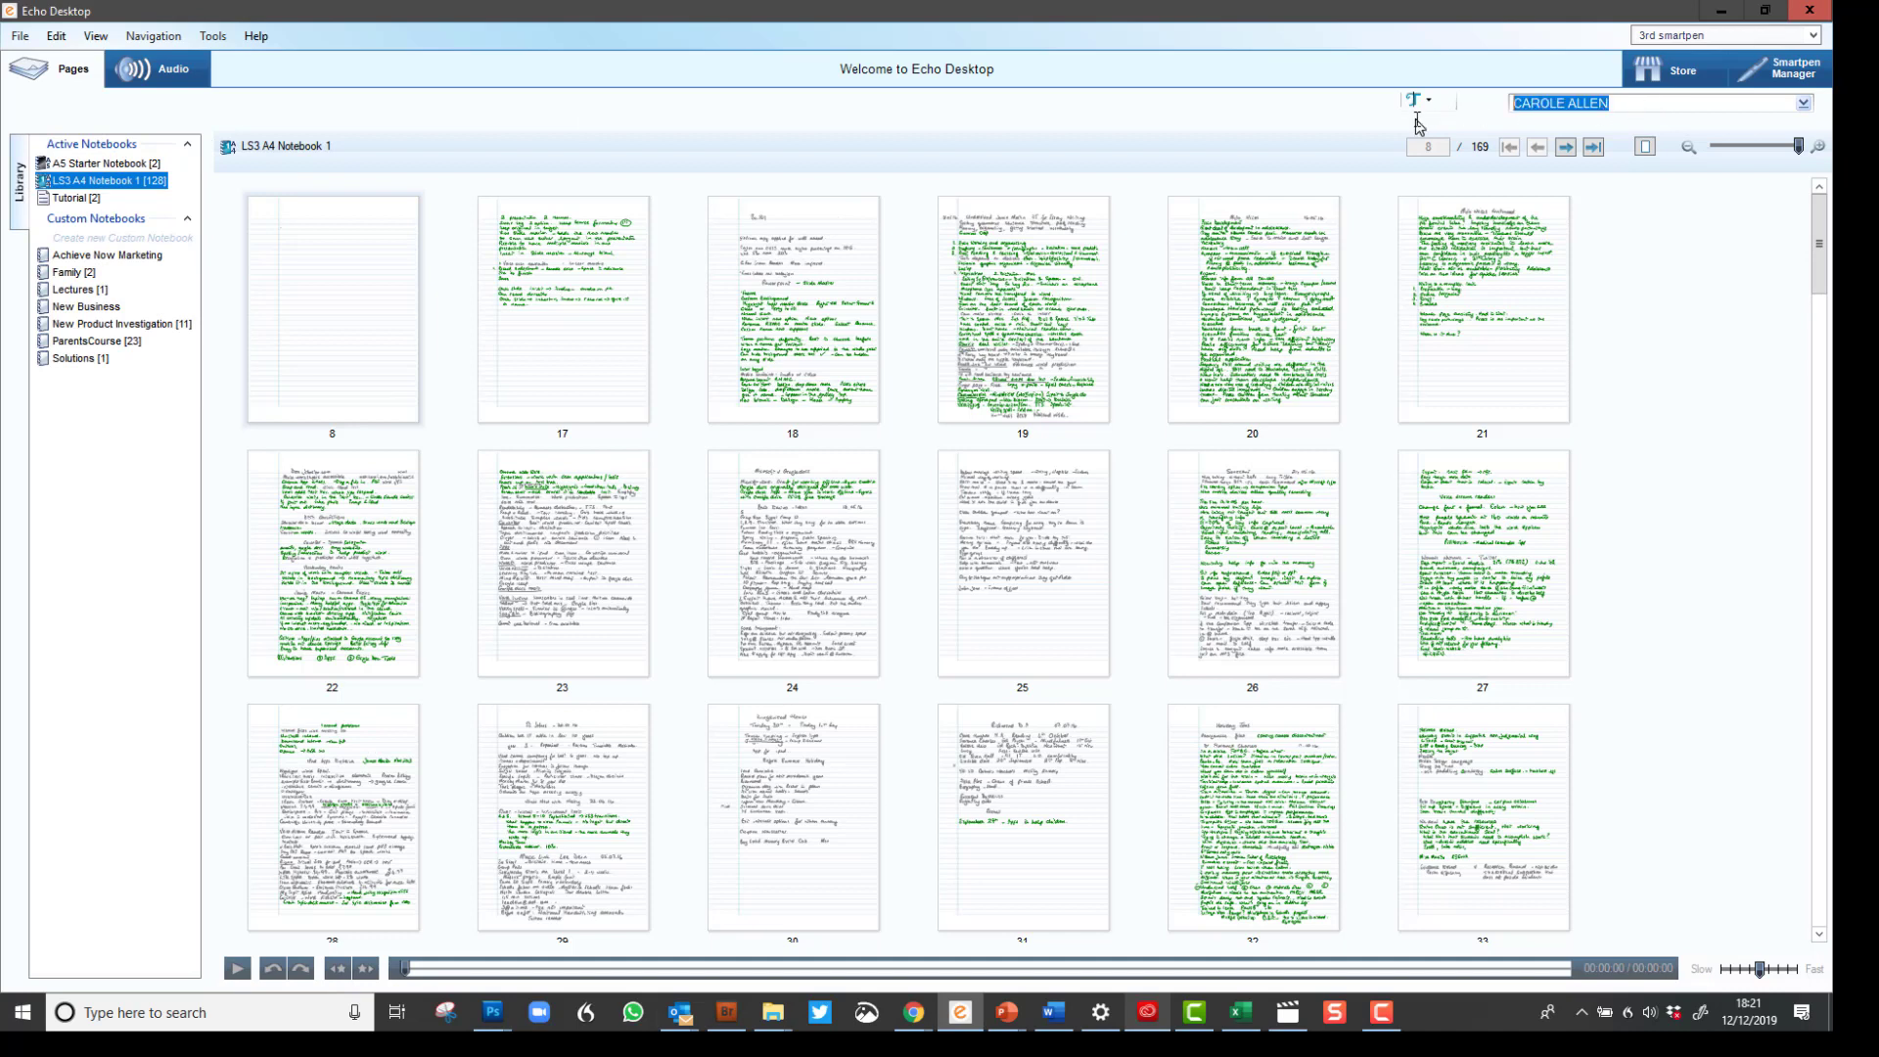
pyautogui.write('c')
pyautogui.click(1548, 105)
pyautogui.press('Return')
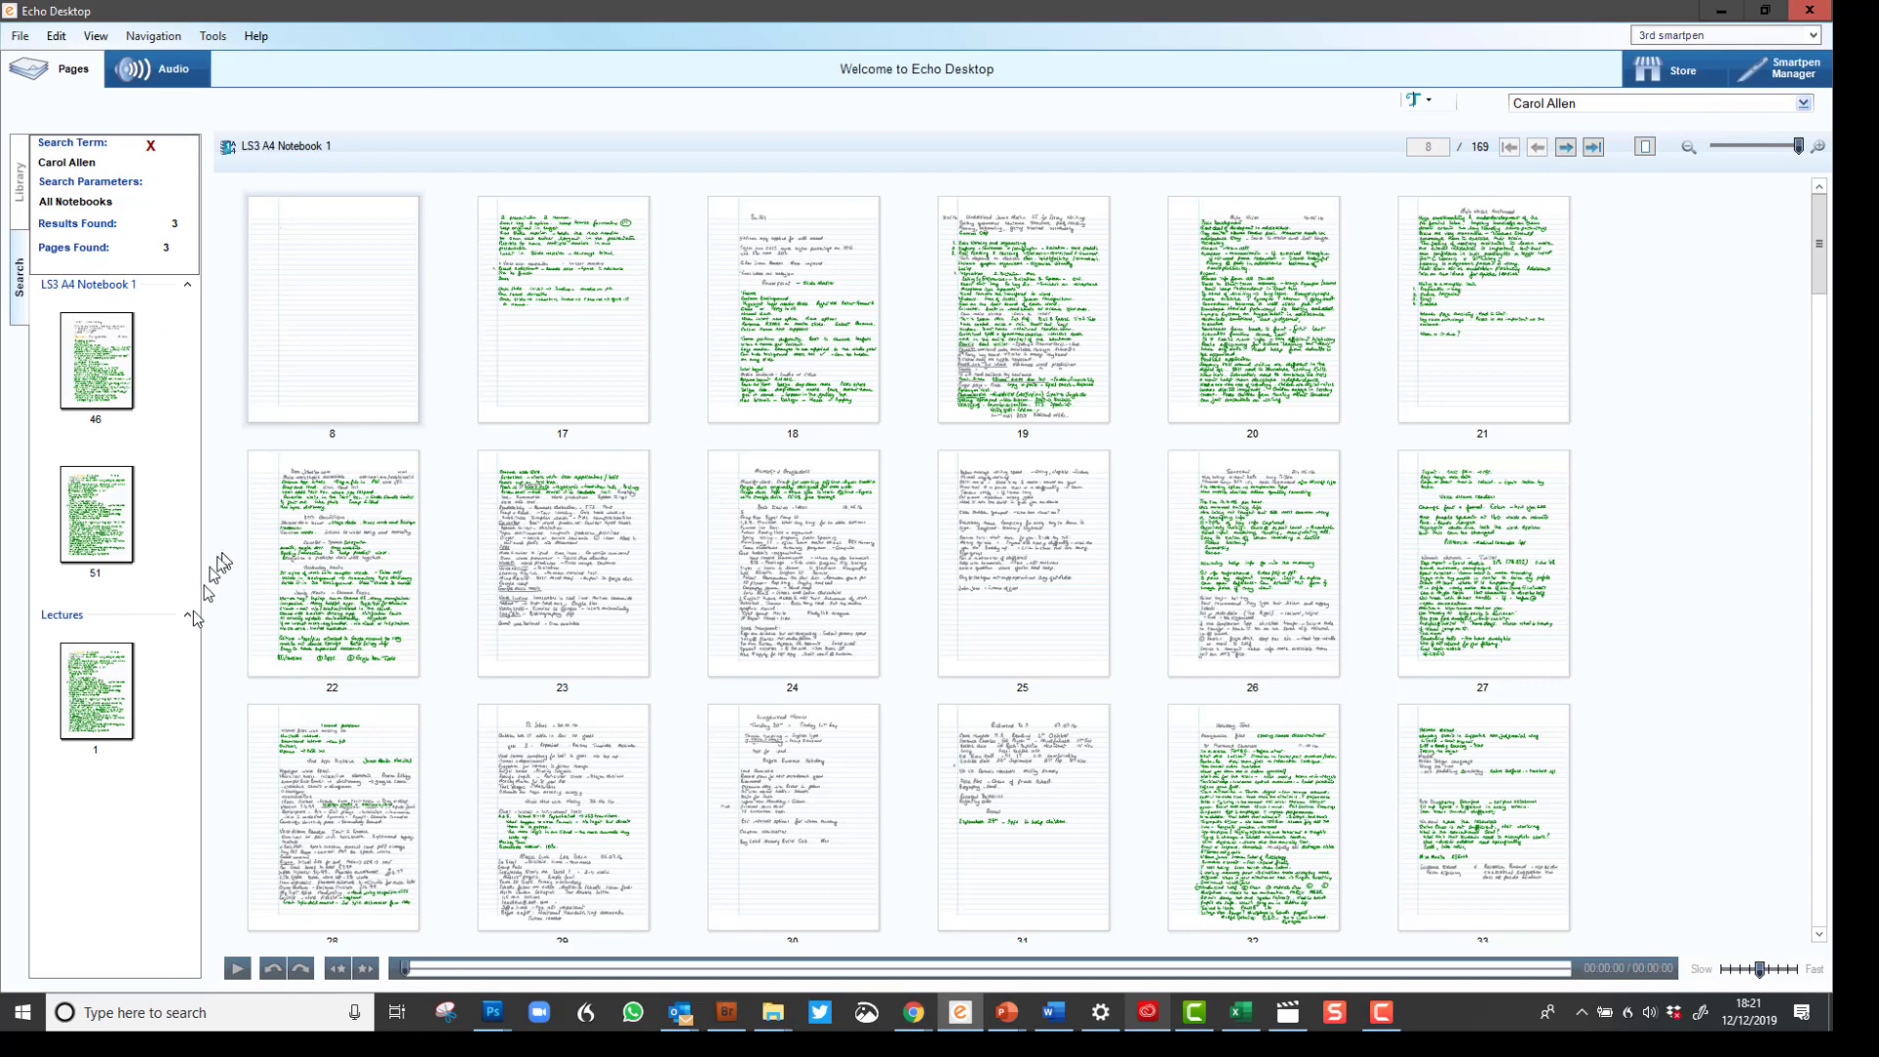
pyautogui.click(108, 369)
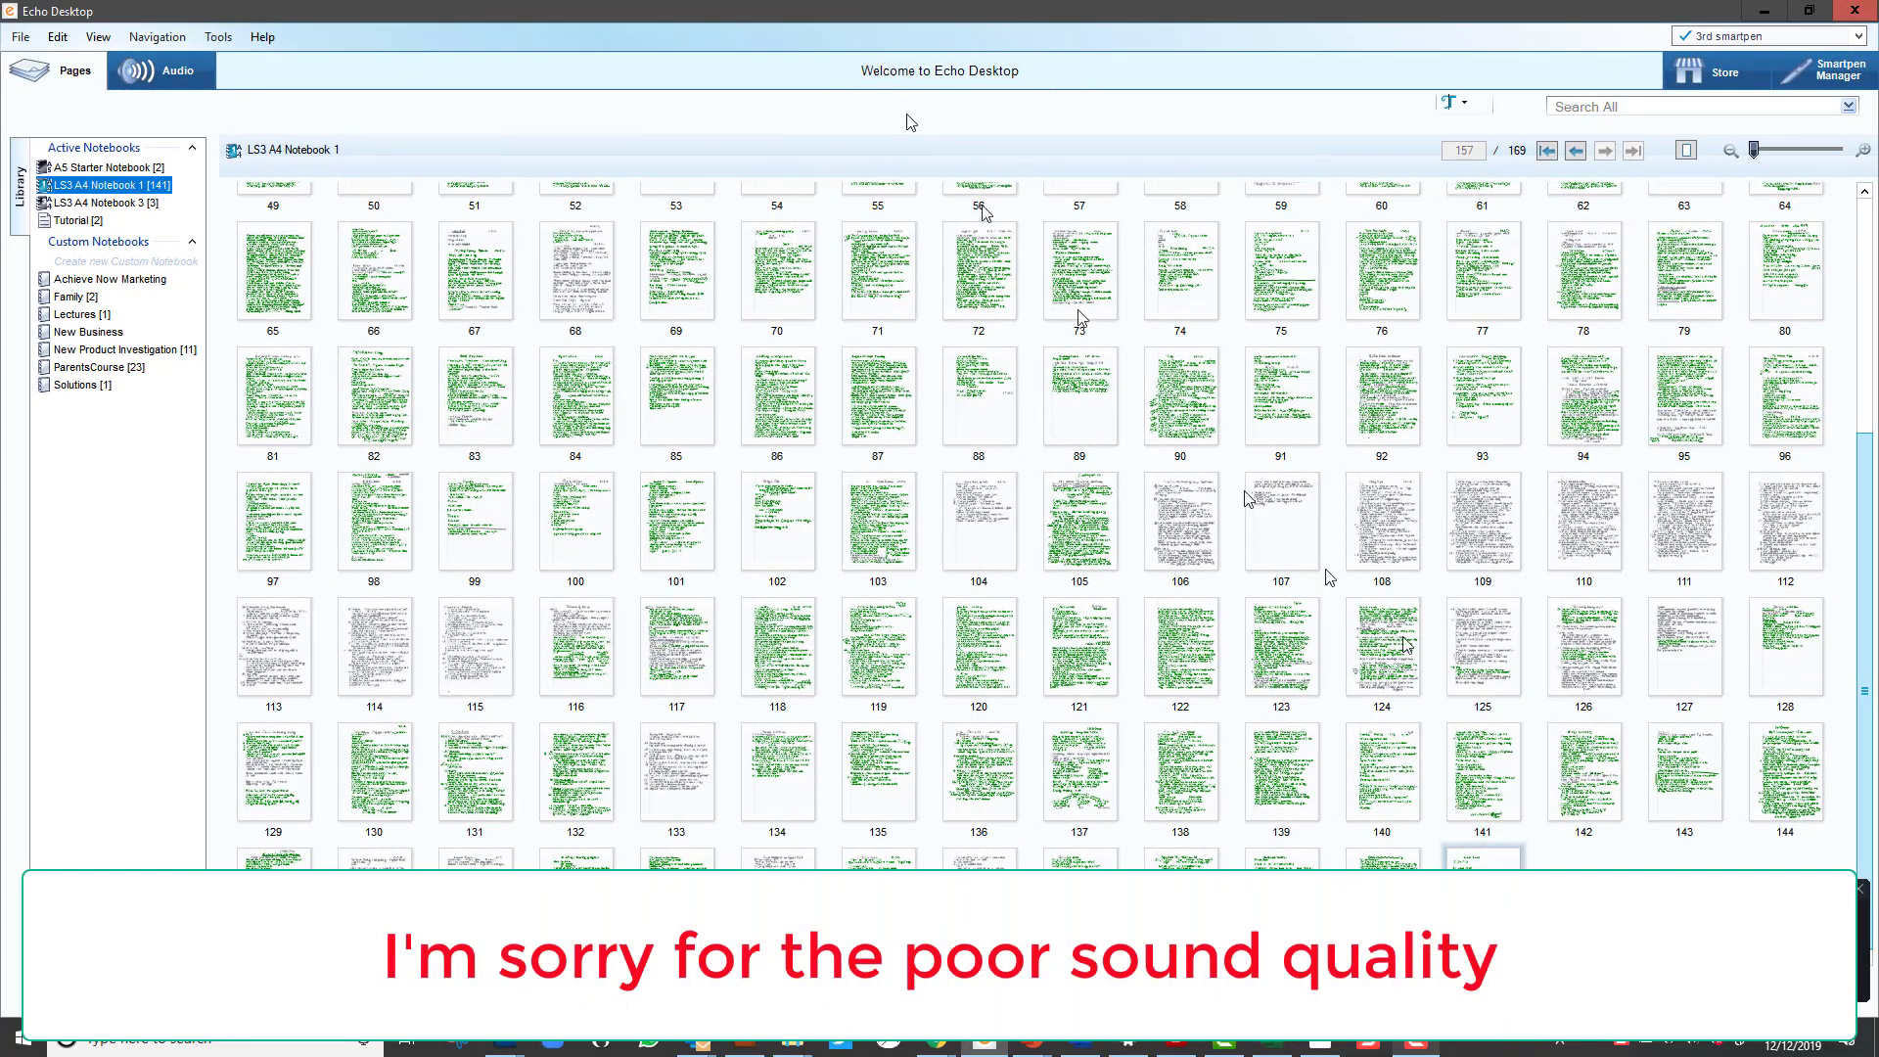
# Step: Play page 158's pencast from 'Second point' and 'Difficult', then reopen the LS3 A4 Notebook 1 grid
pyautogui.doubleClick(1466, 861)
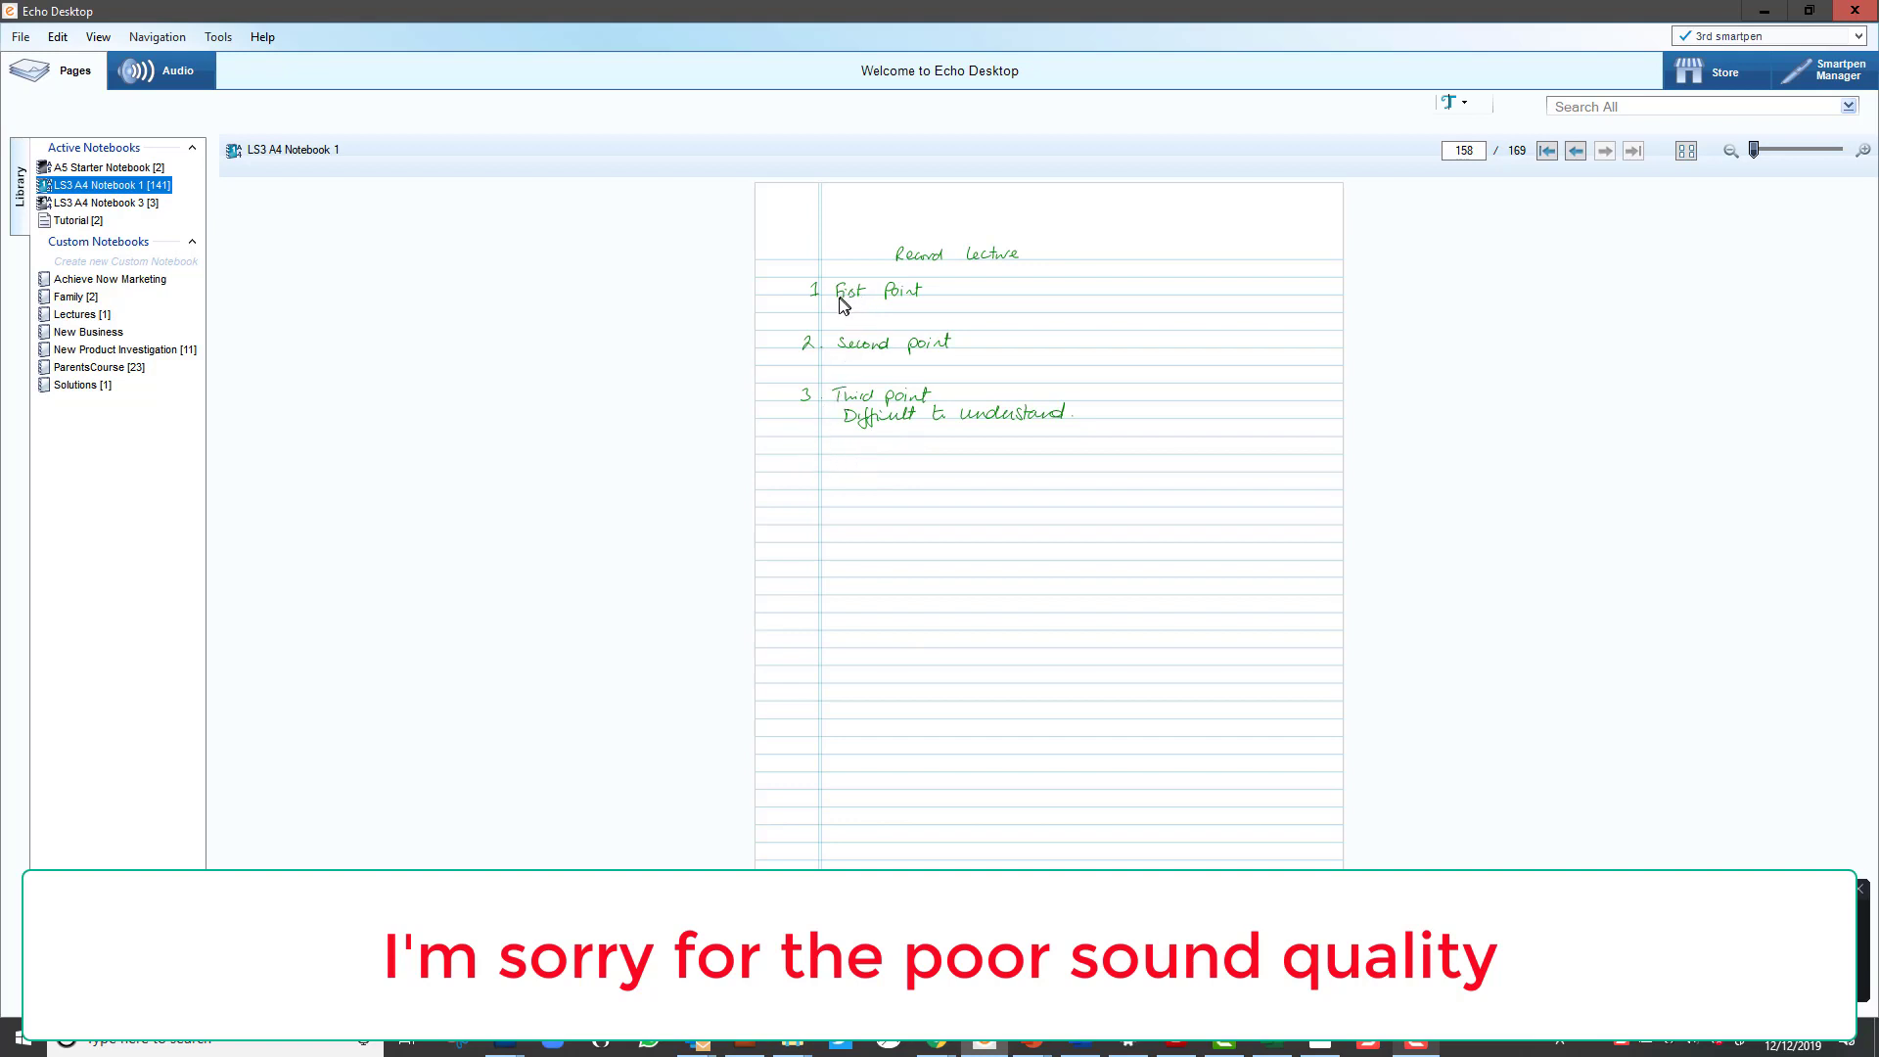
pyautogui.click(848, 353)
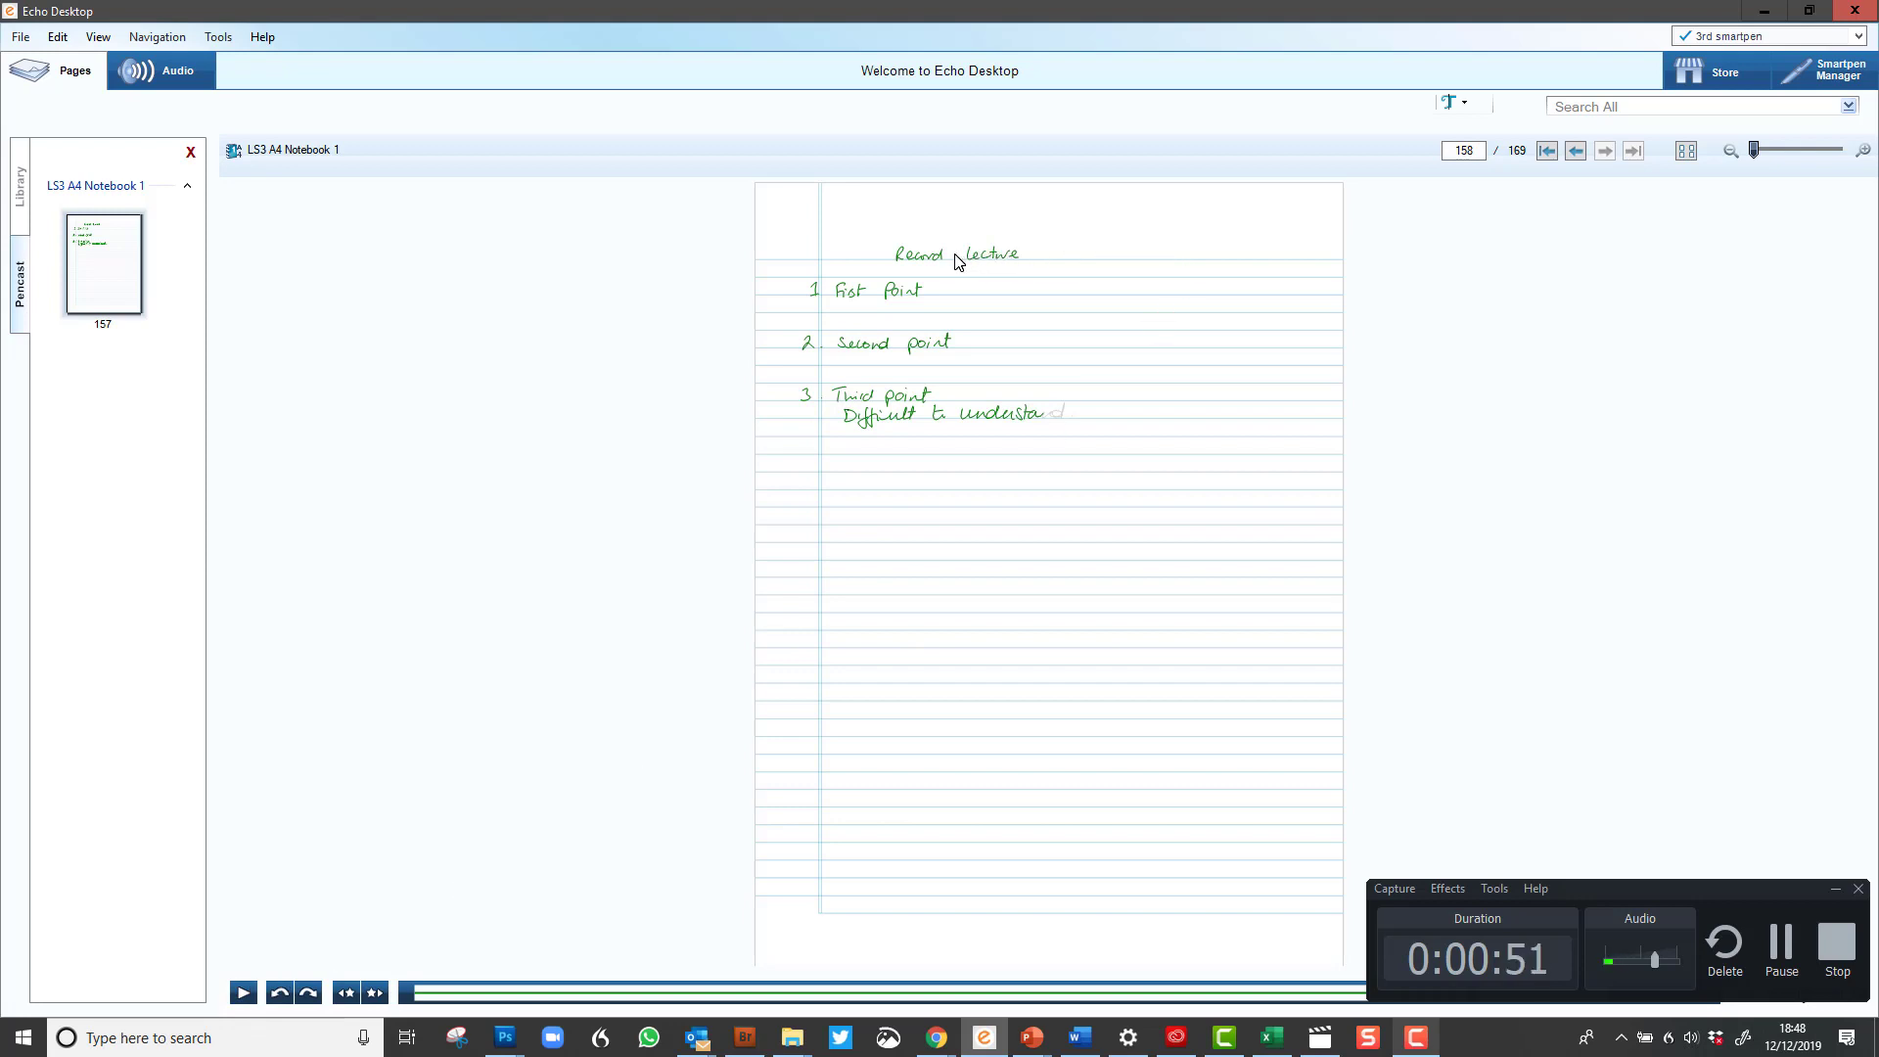
pyautogui.click(862, 425)
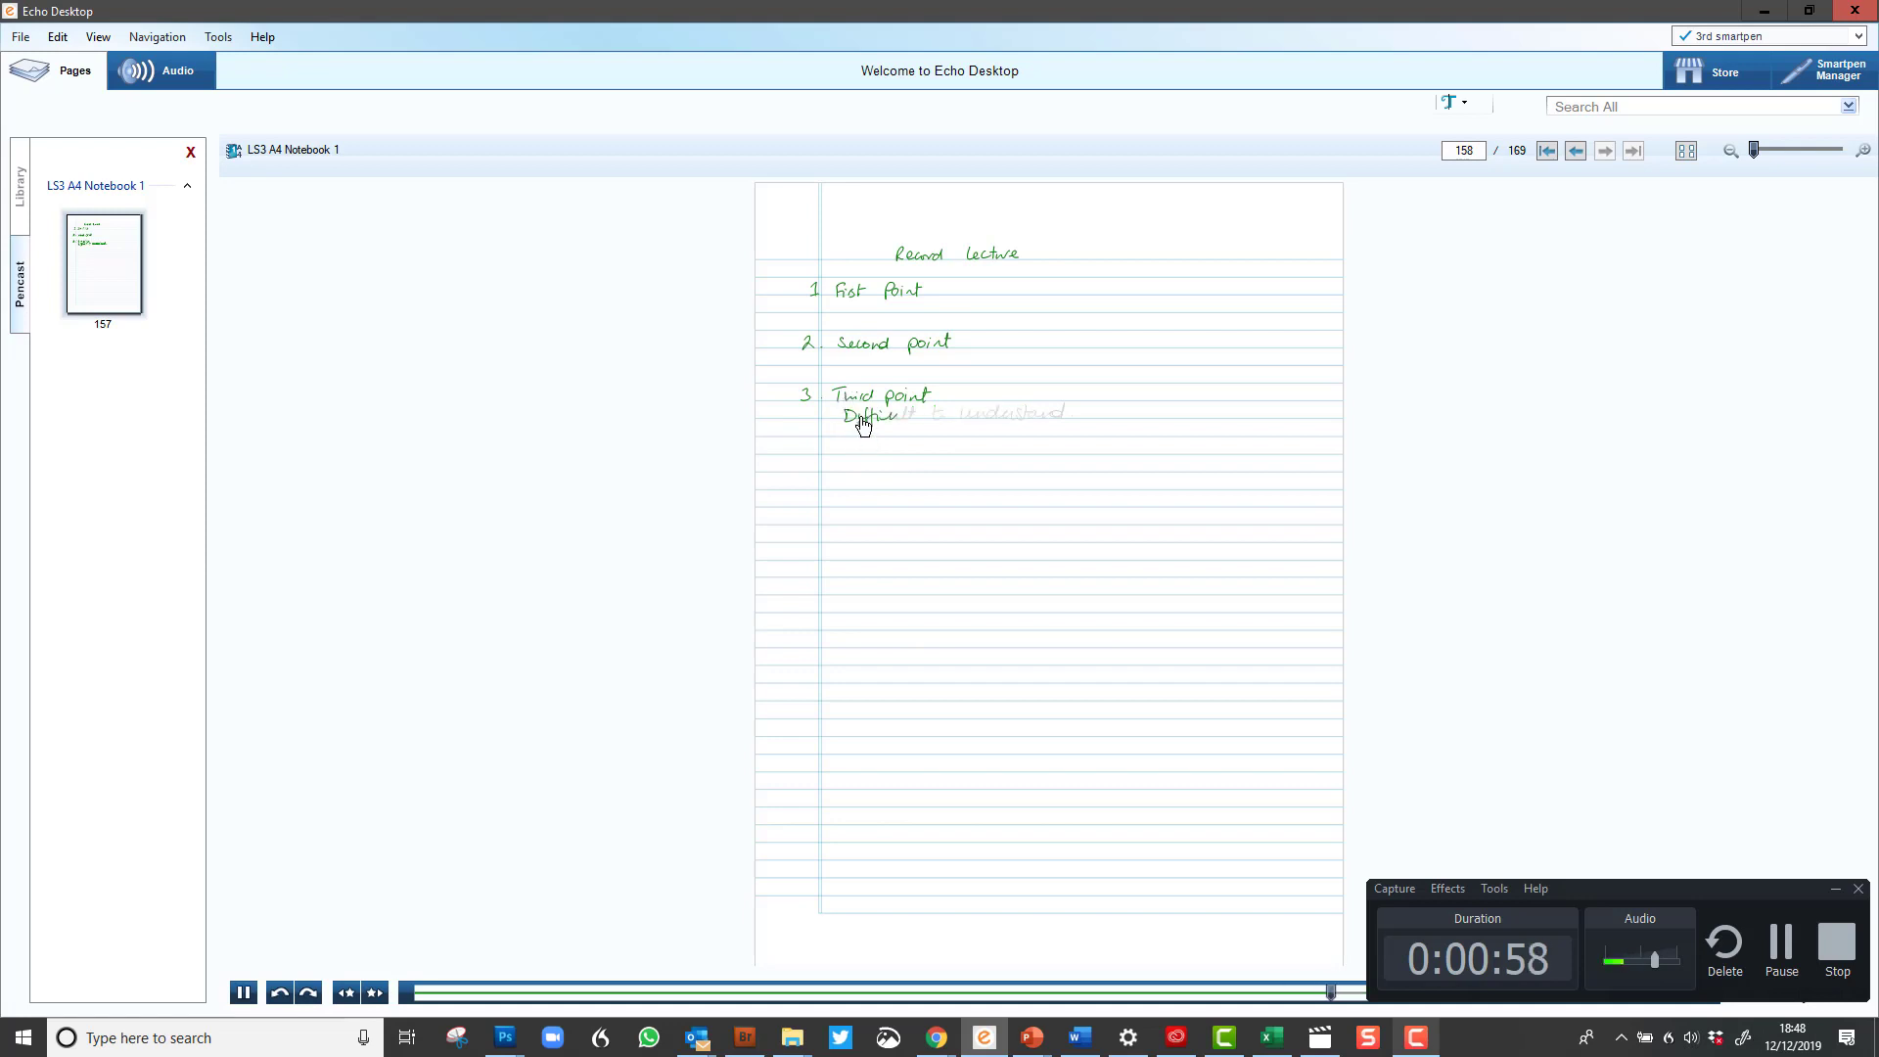
pyautogui.click(190, 153)
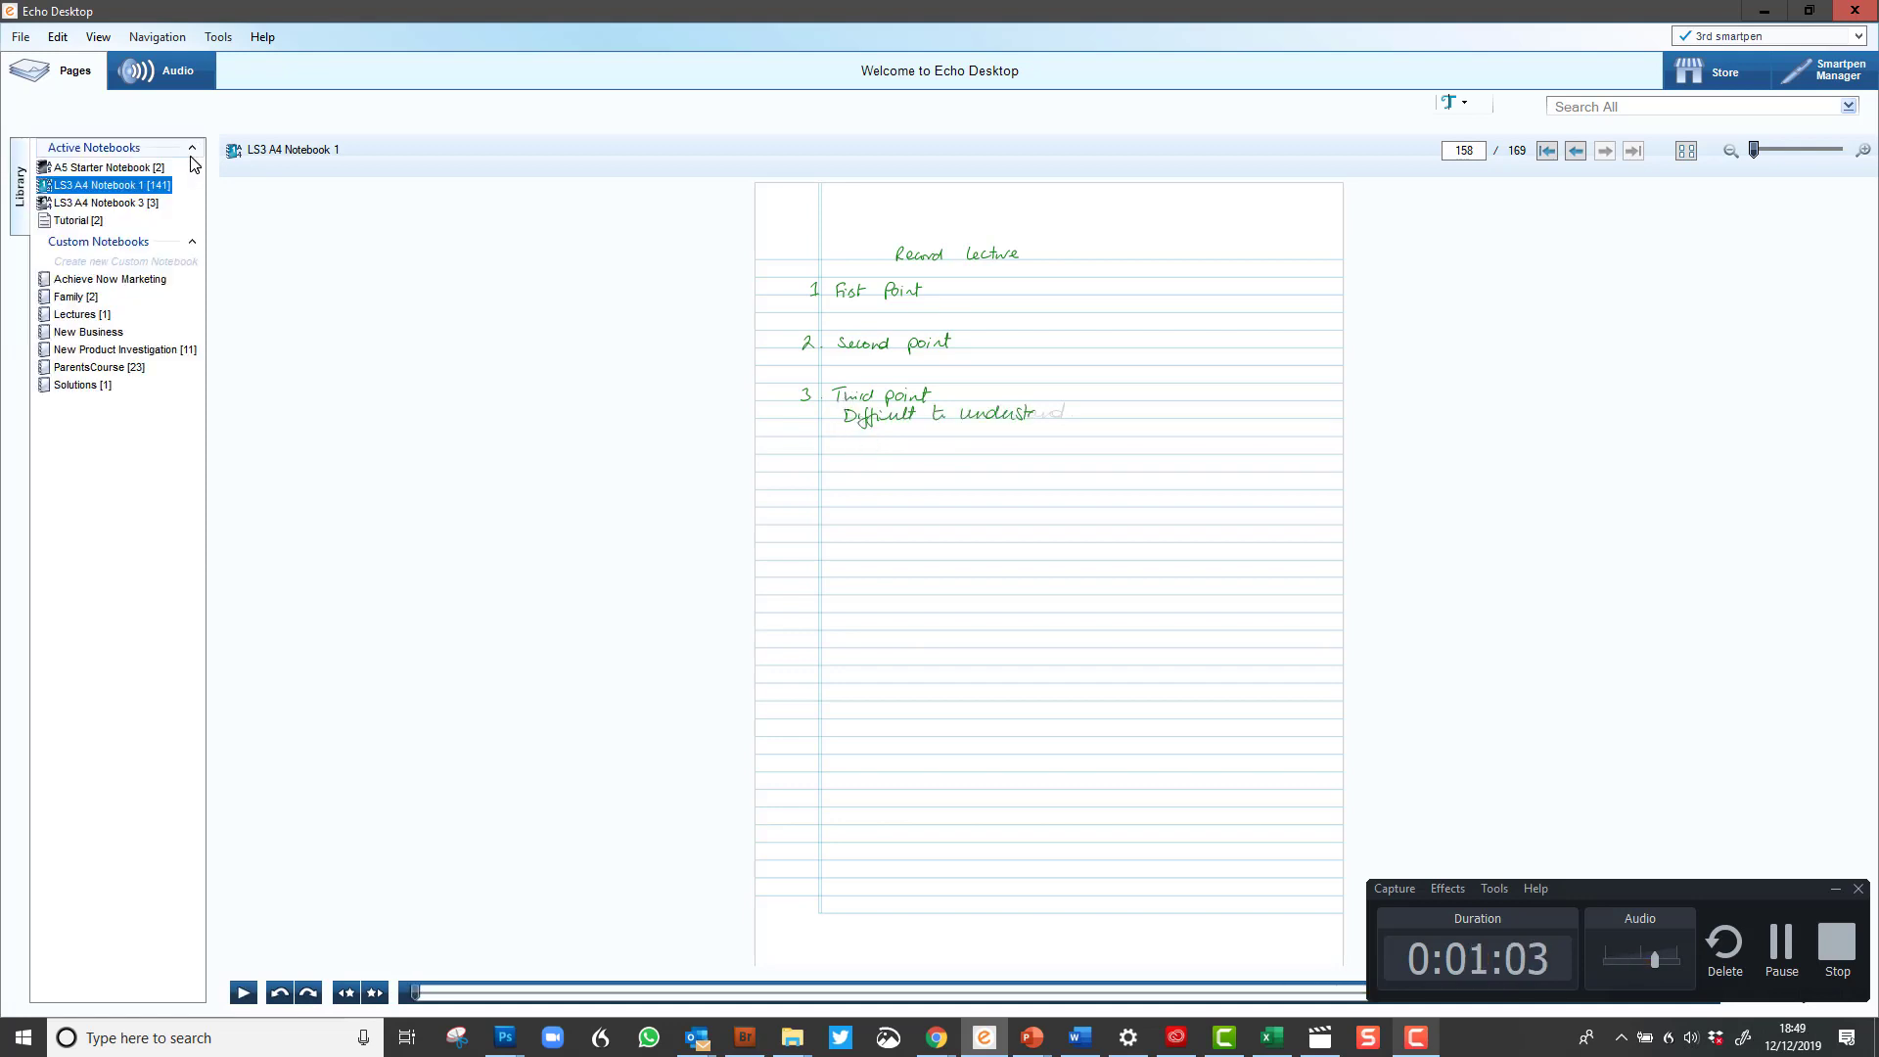
pyautogui.doubleClick(149, 190)
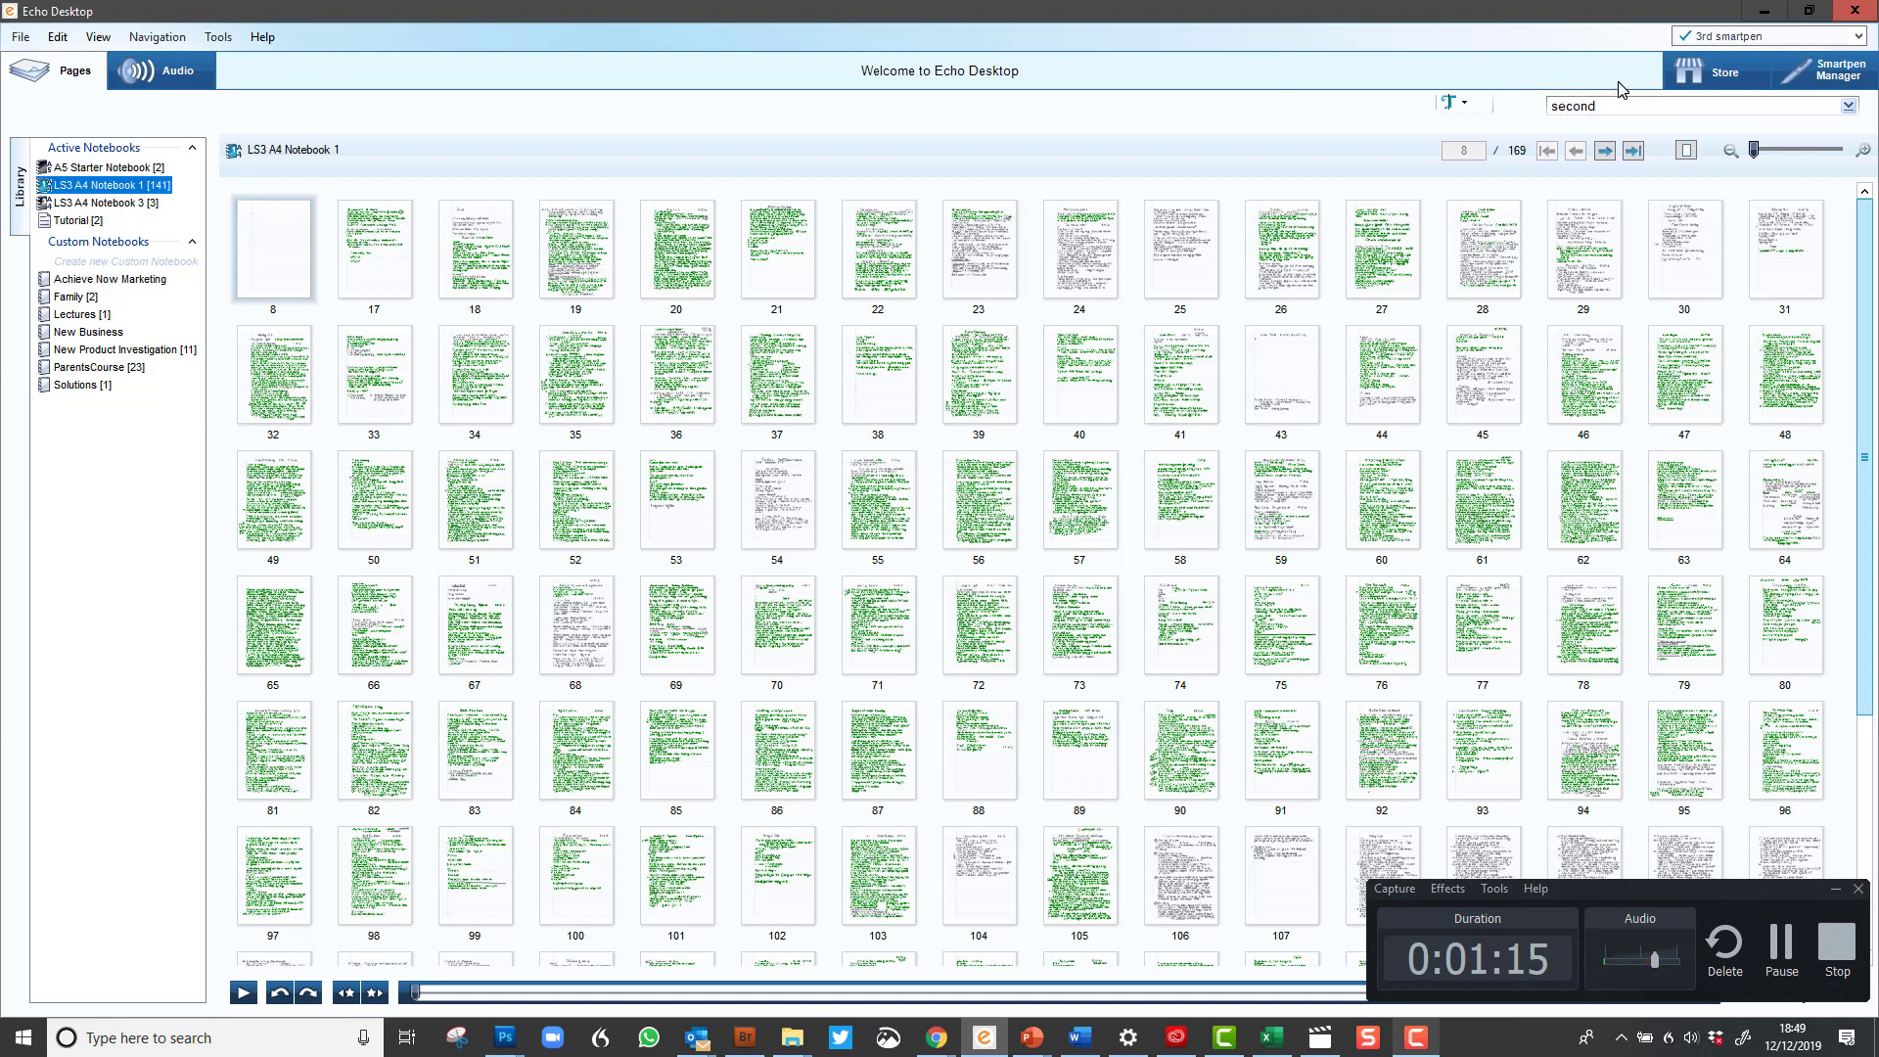
# Step: Search for 'second', open the page 157 Record lecture result, and close the search
pyautogui.press('Return')
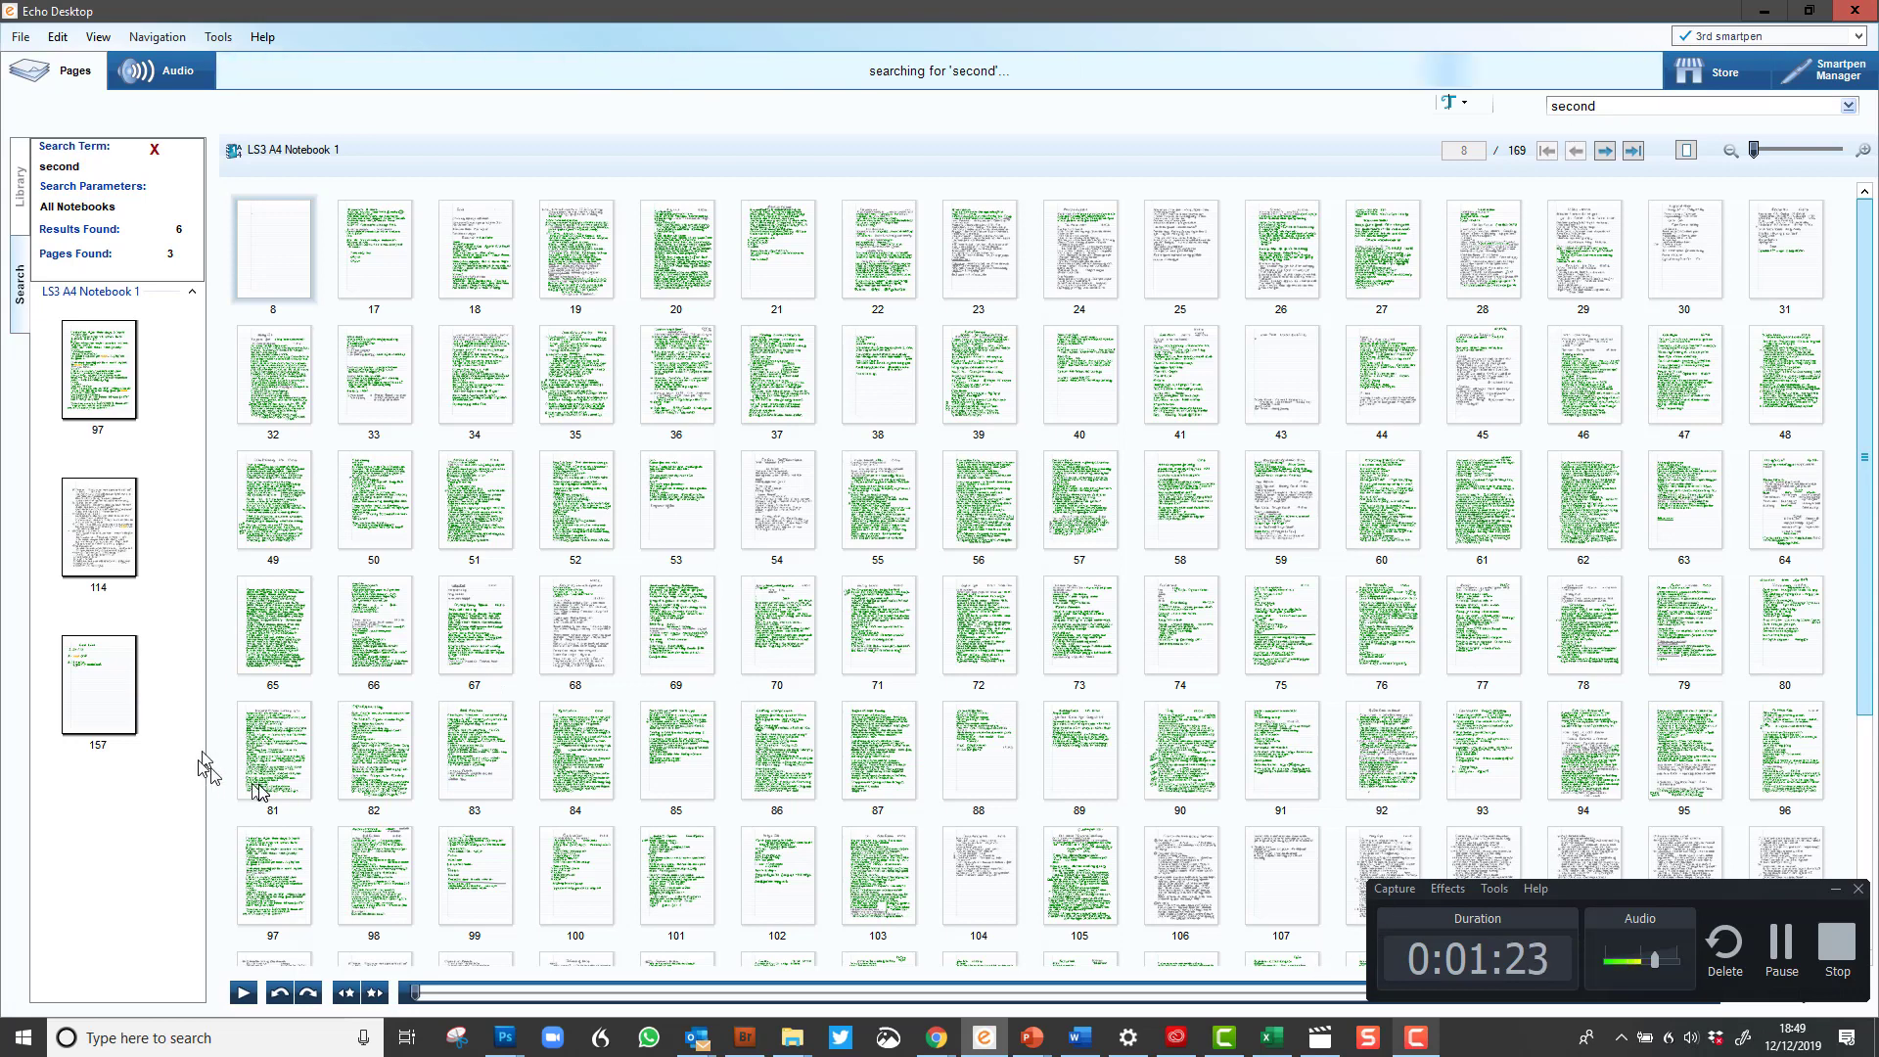
pyautogui.click(95, 720)
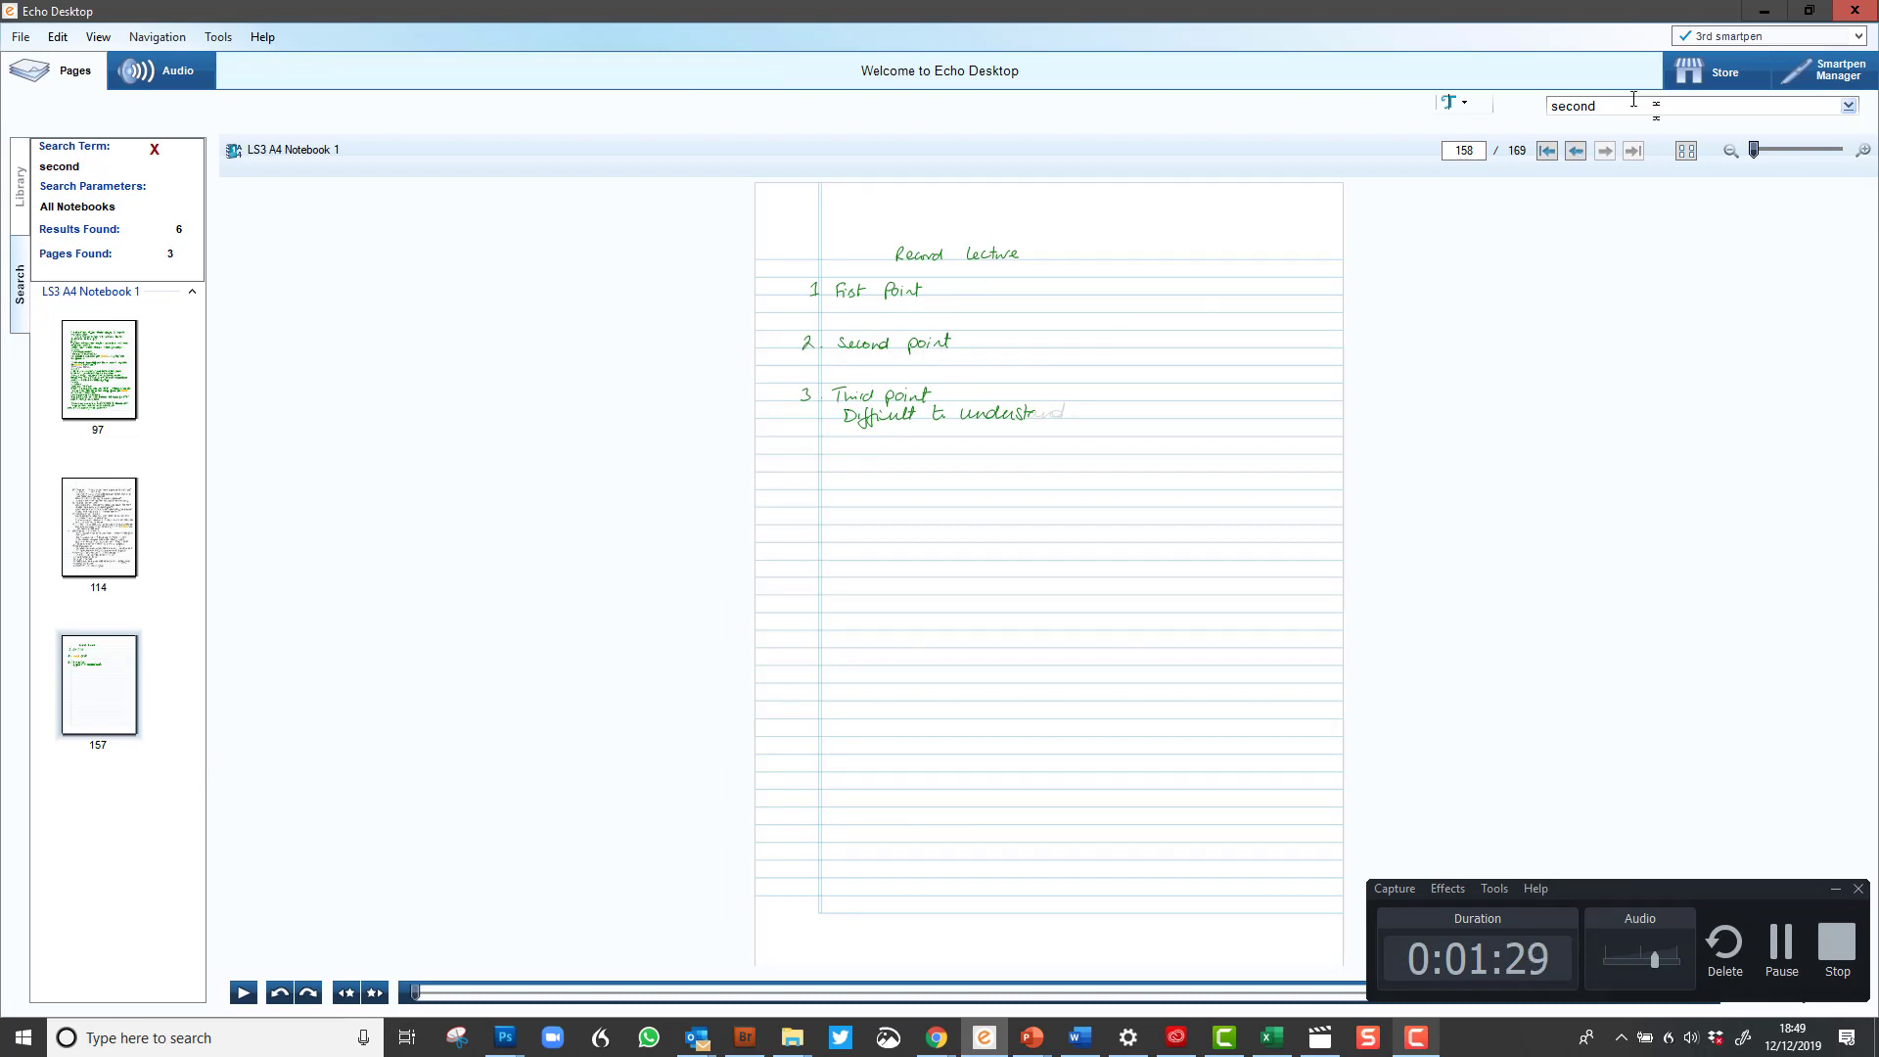
pyautogui.click(154, 149)
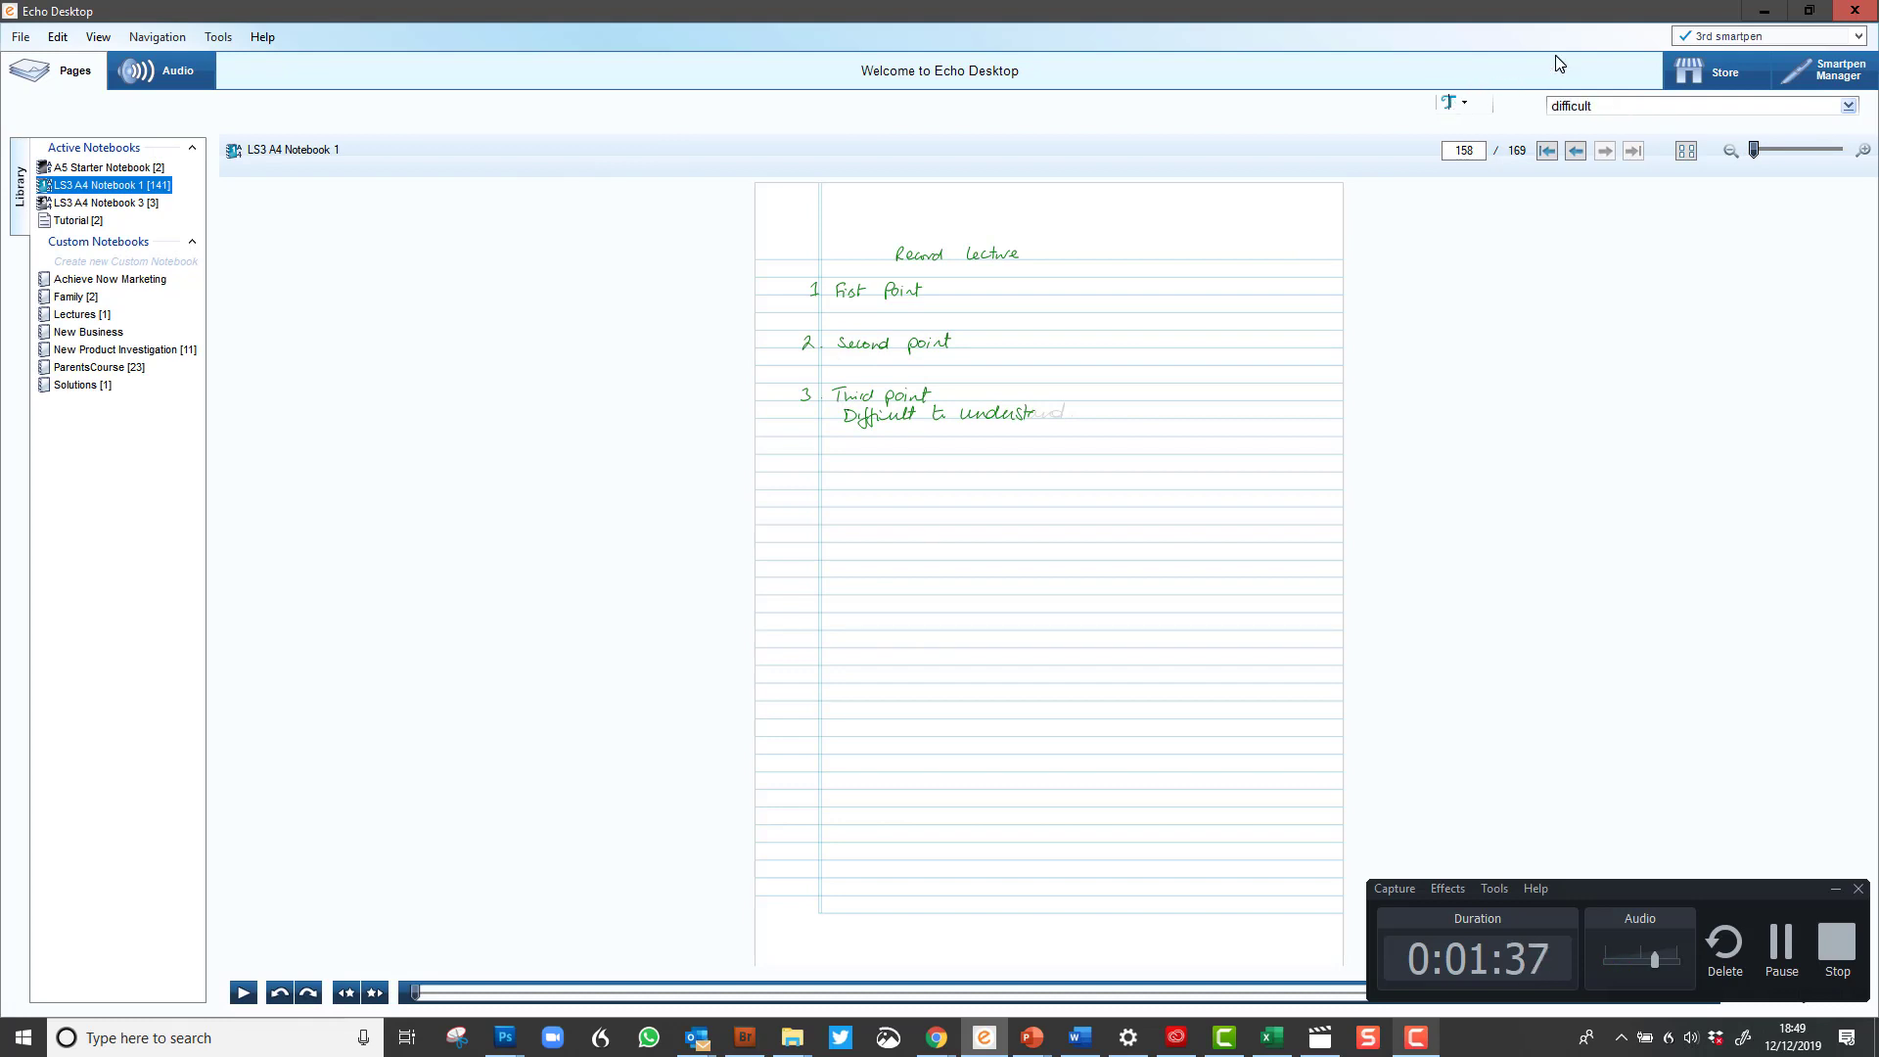
# Step: Search for 'difficult' and scroll through its 17 hits across 15 pages
pyautogui.press('Return')
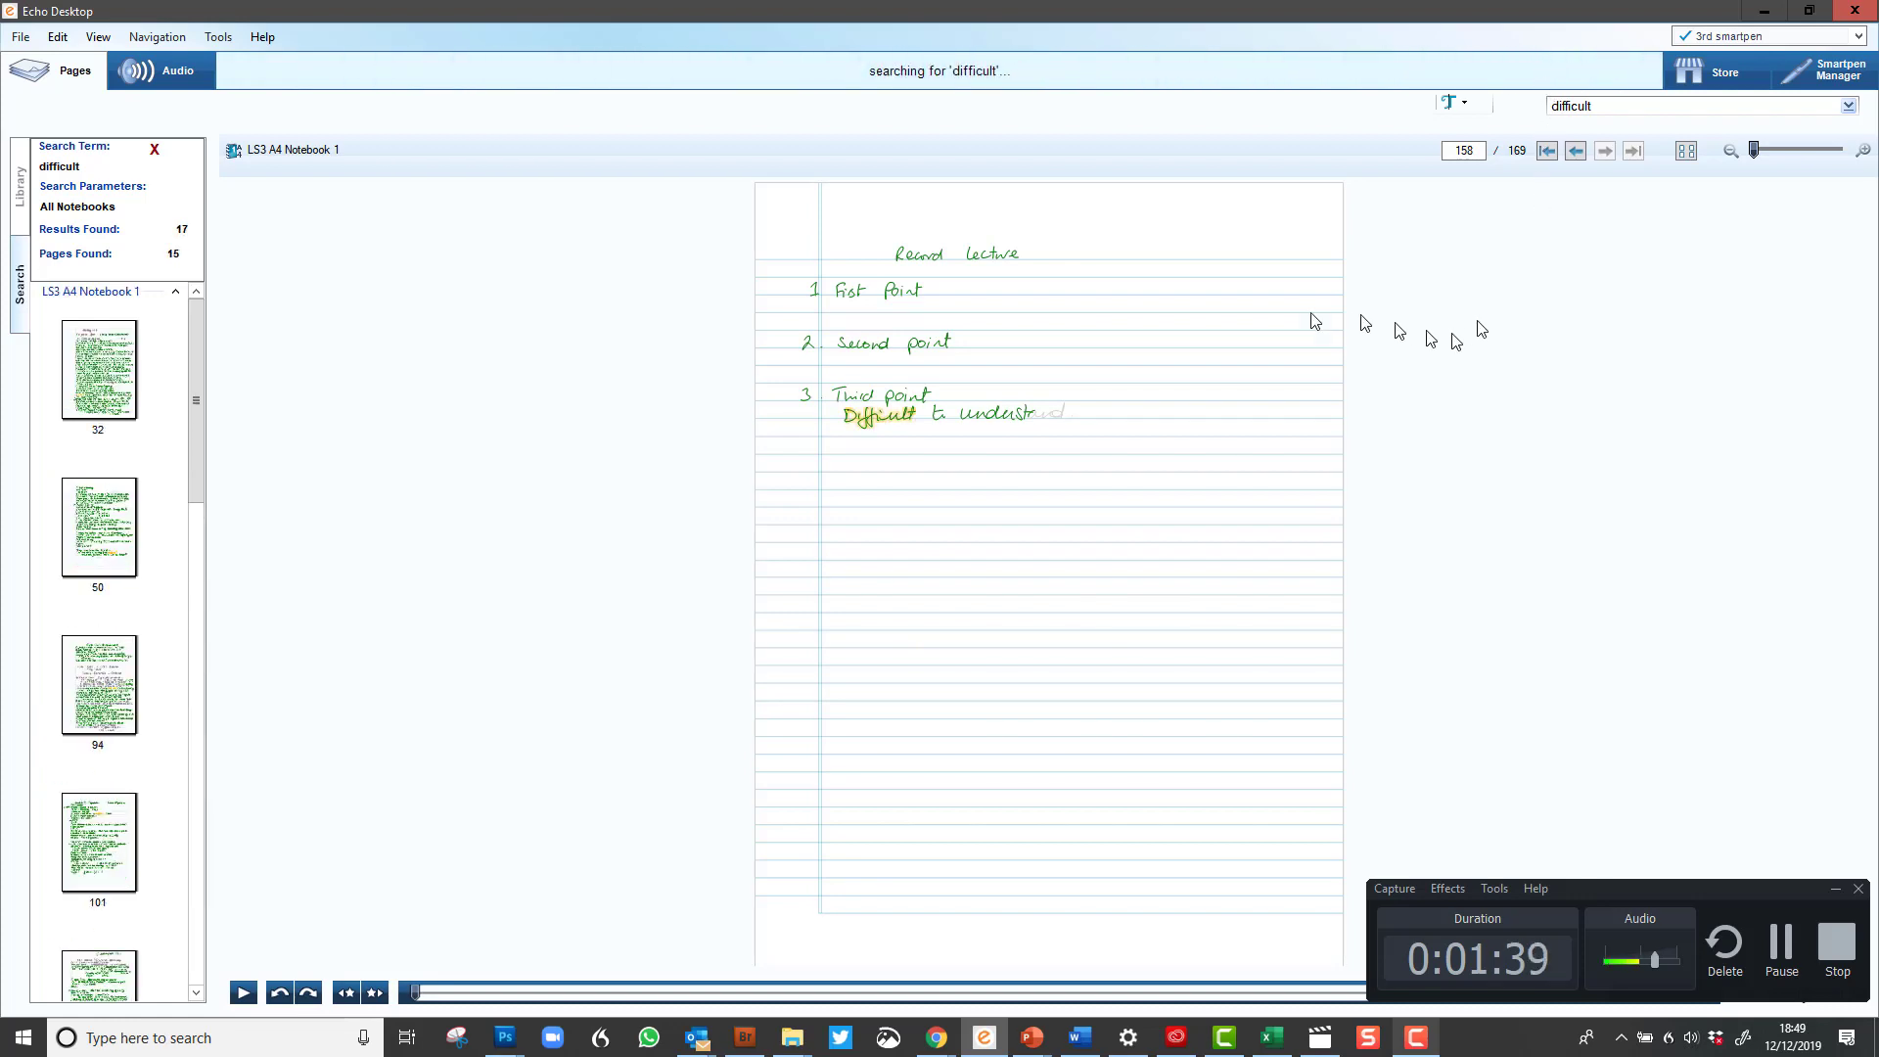
pyautogui.moveTo(201, 447); pyautogui.dragTo(196, 968)
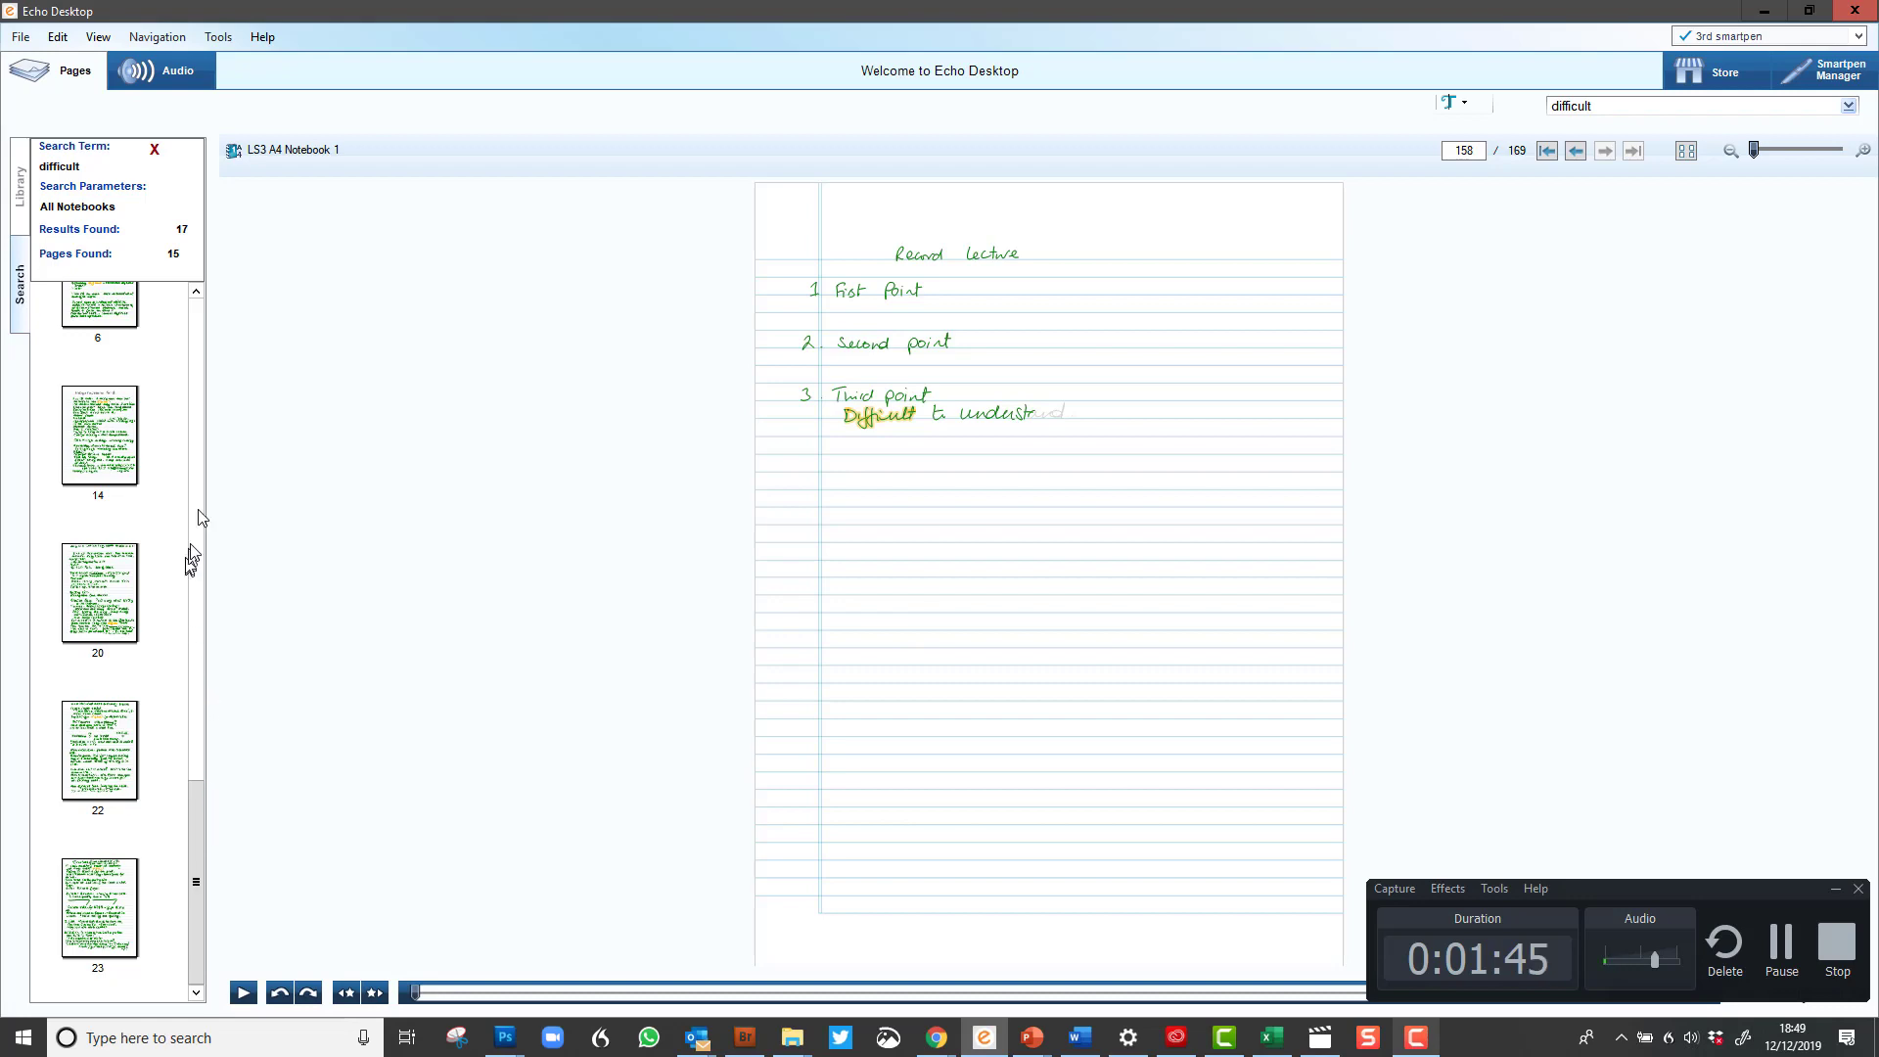
pyautogui.click(200, 328)
pyautogui.click(200, 323)
pyautogui.click(199, 323)
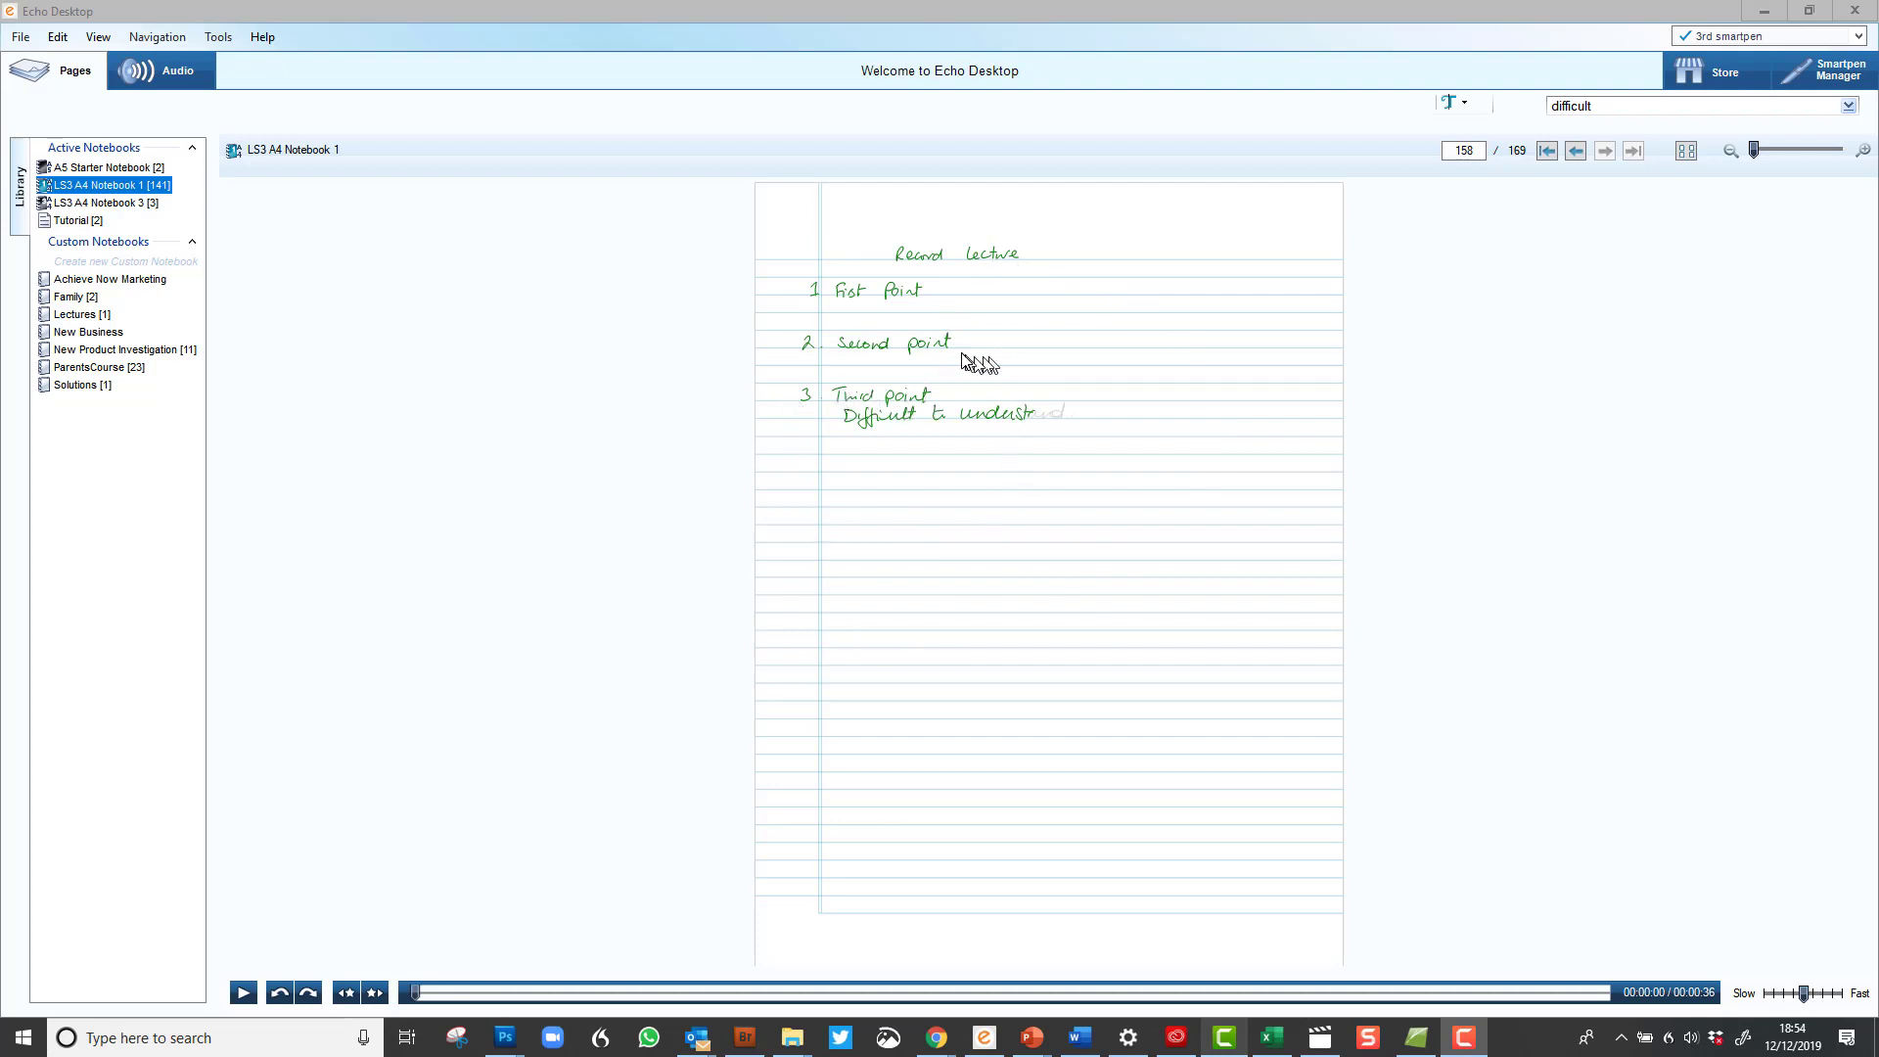
# Step: Show the Share Page 157 options: Email, Myscript and Computer
pyautogui.rightClick(933, 356)
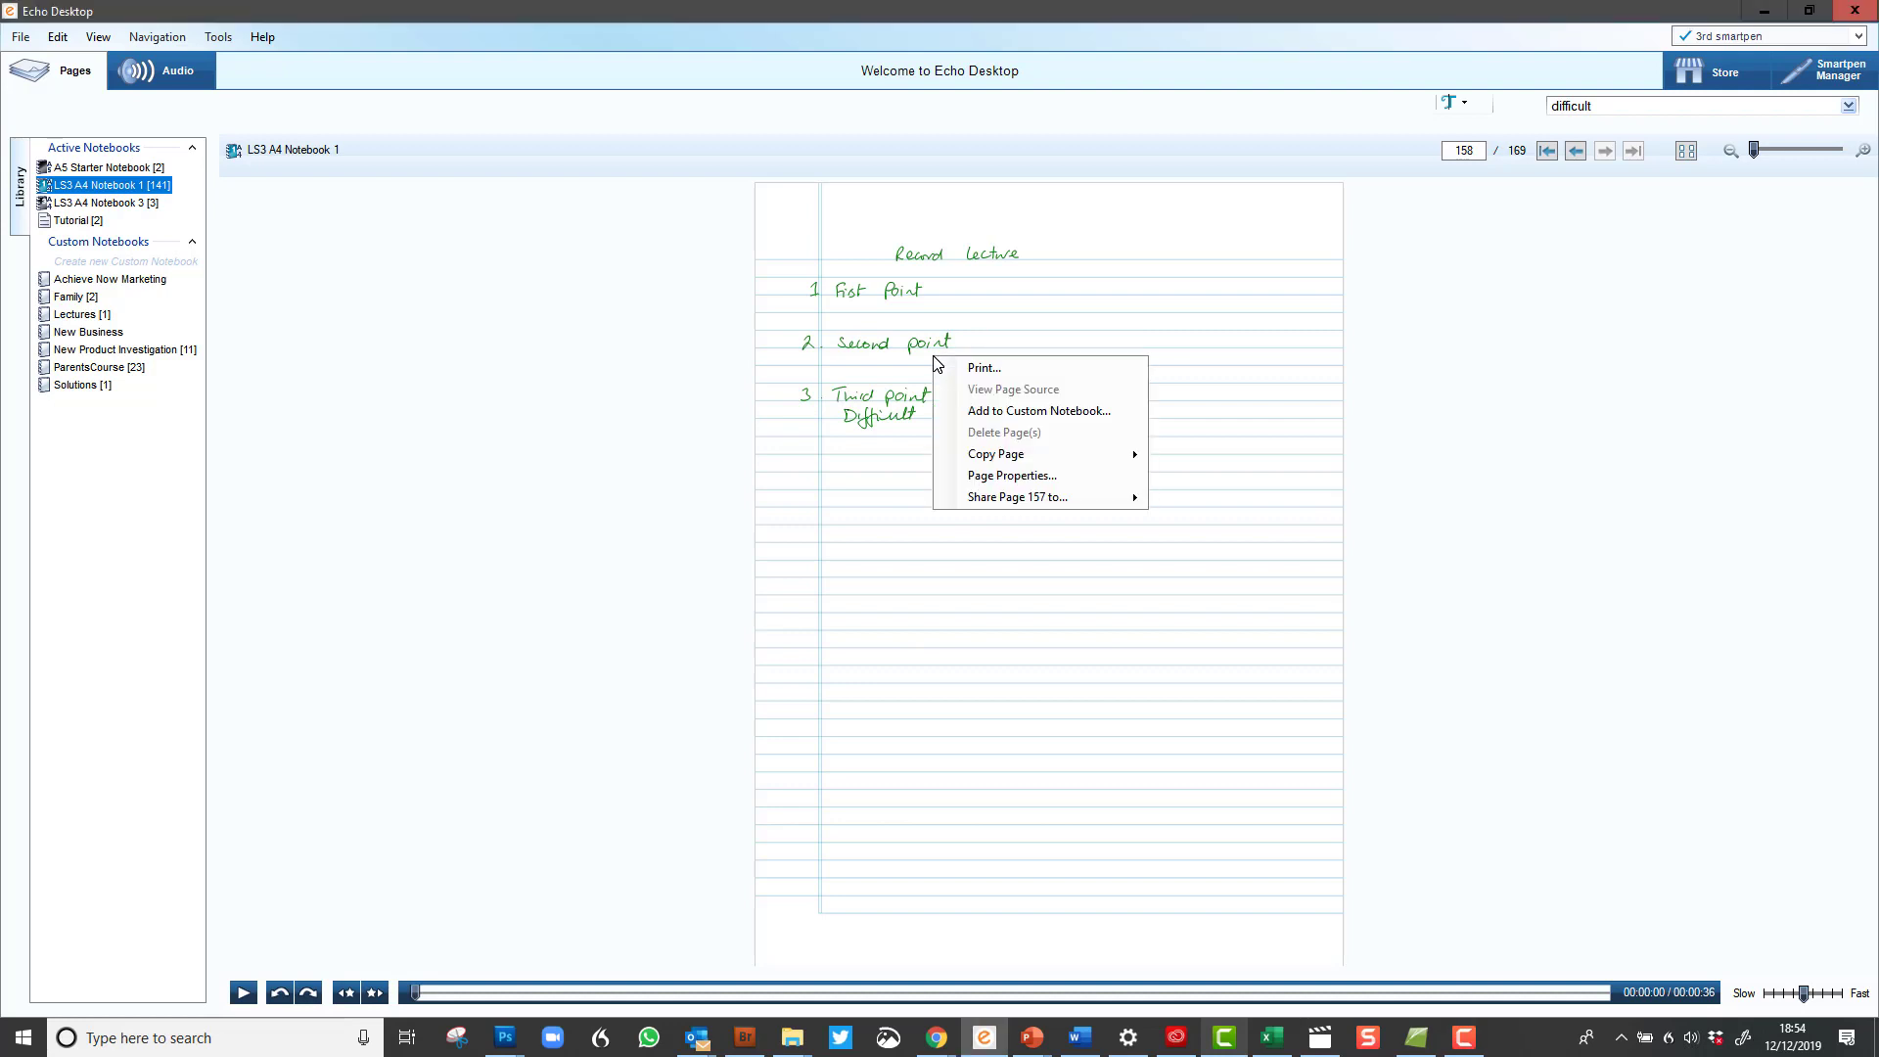
pyautogui.moveTo(996, 498)
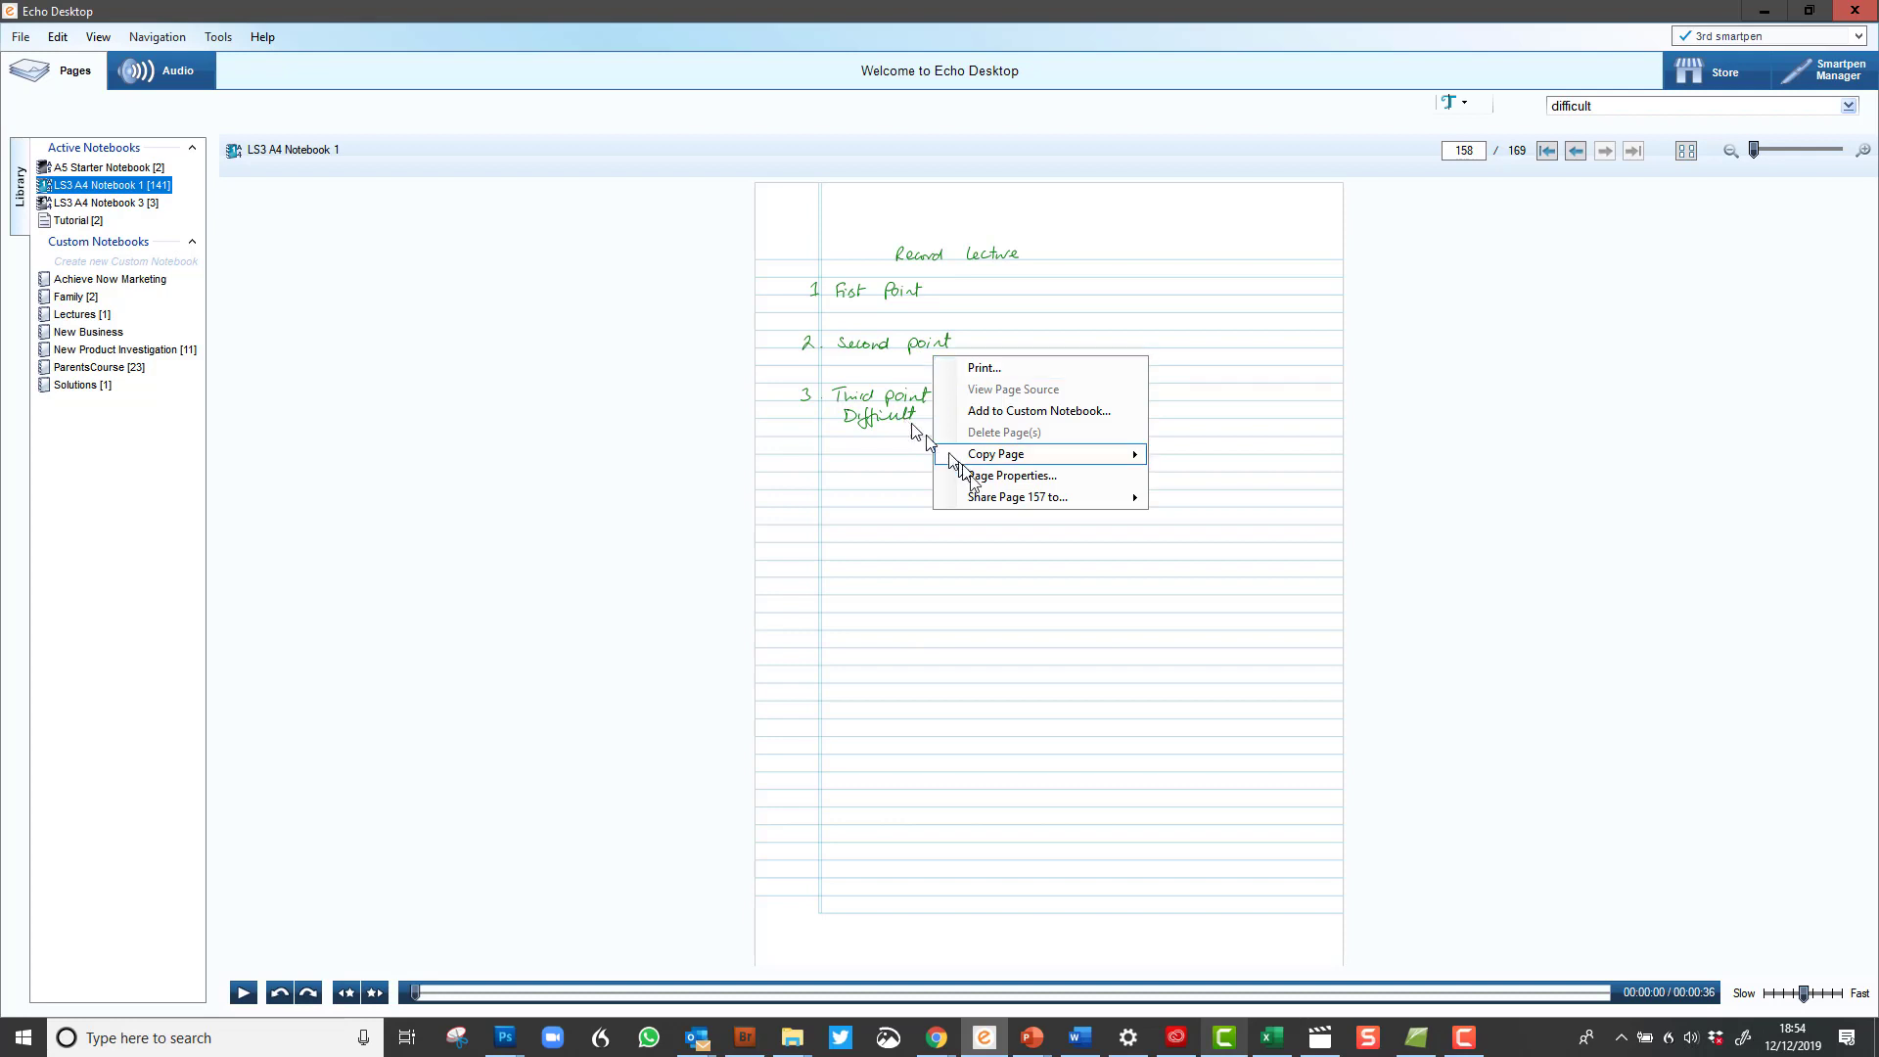
pyautogui.moveTo(988, 501)
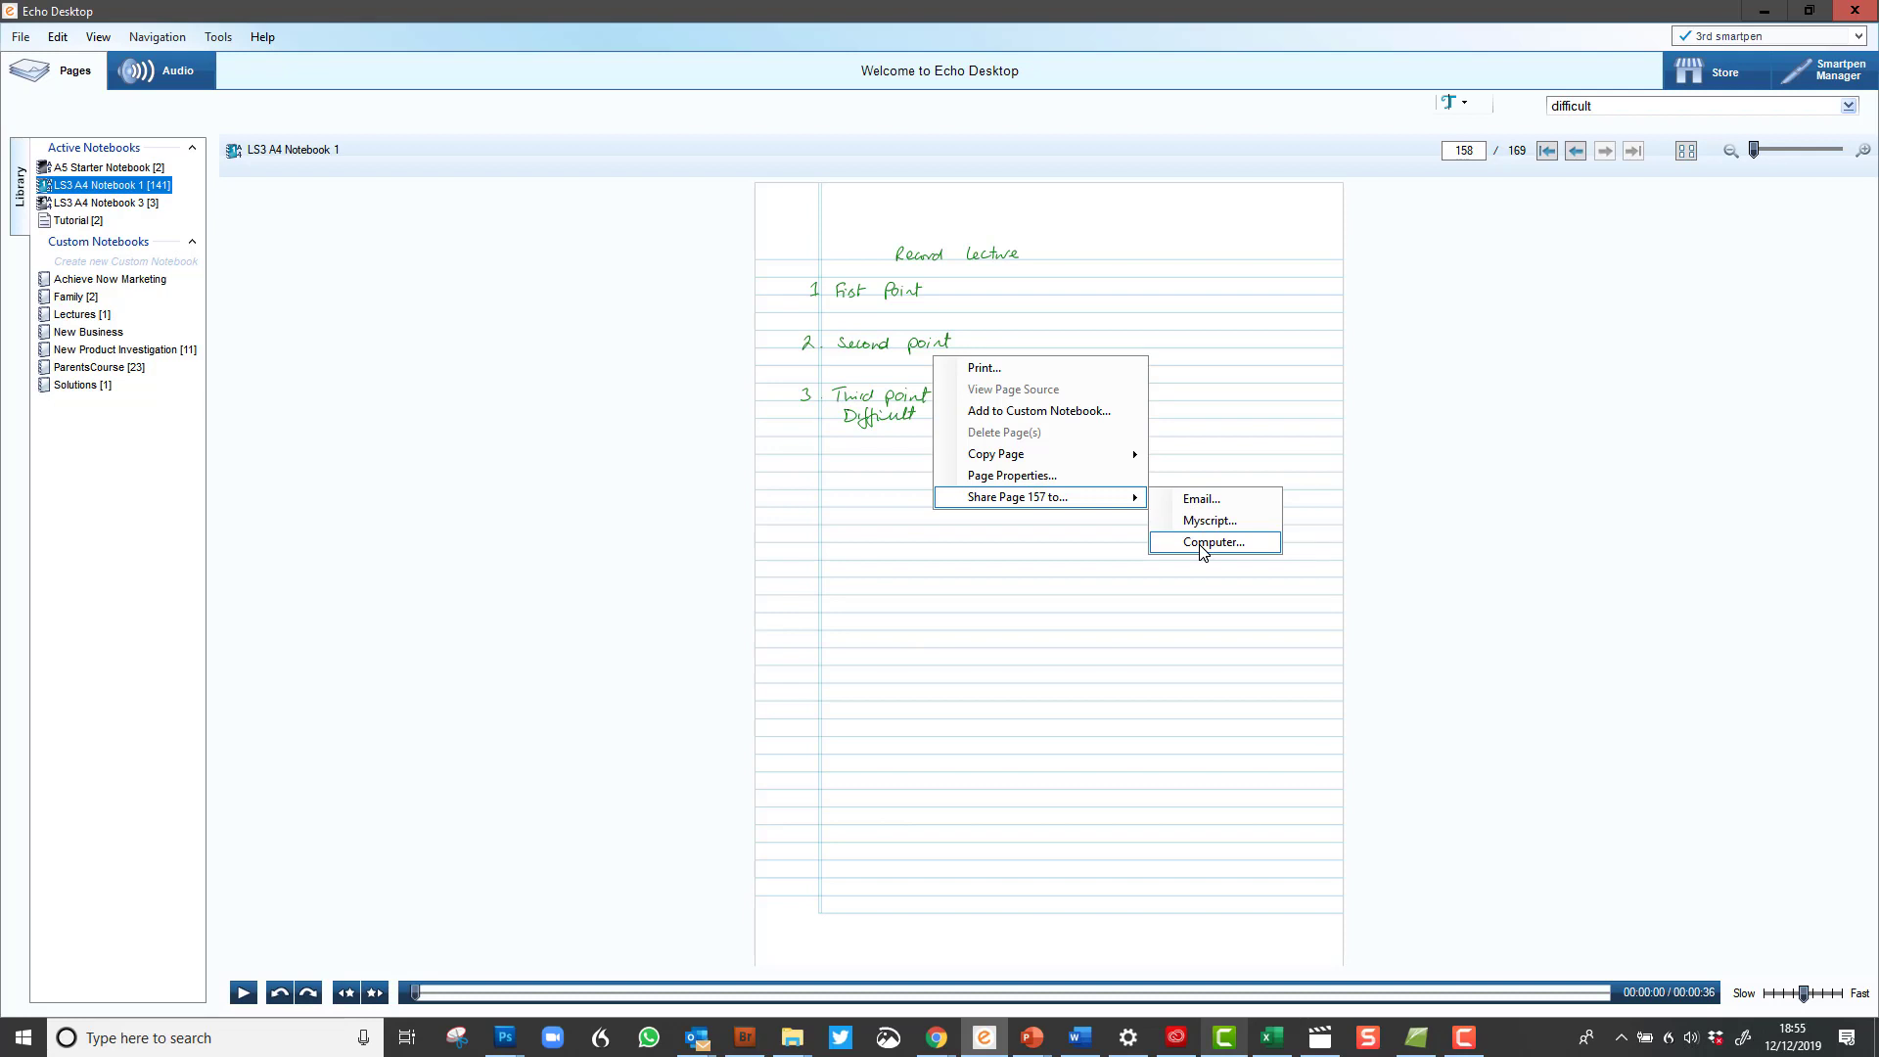
# Step: Convert the current page to typed text in MyScript, ending with 'Difficult to understand.'
pyautogui.click(1204, 526)
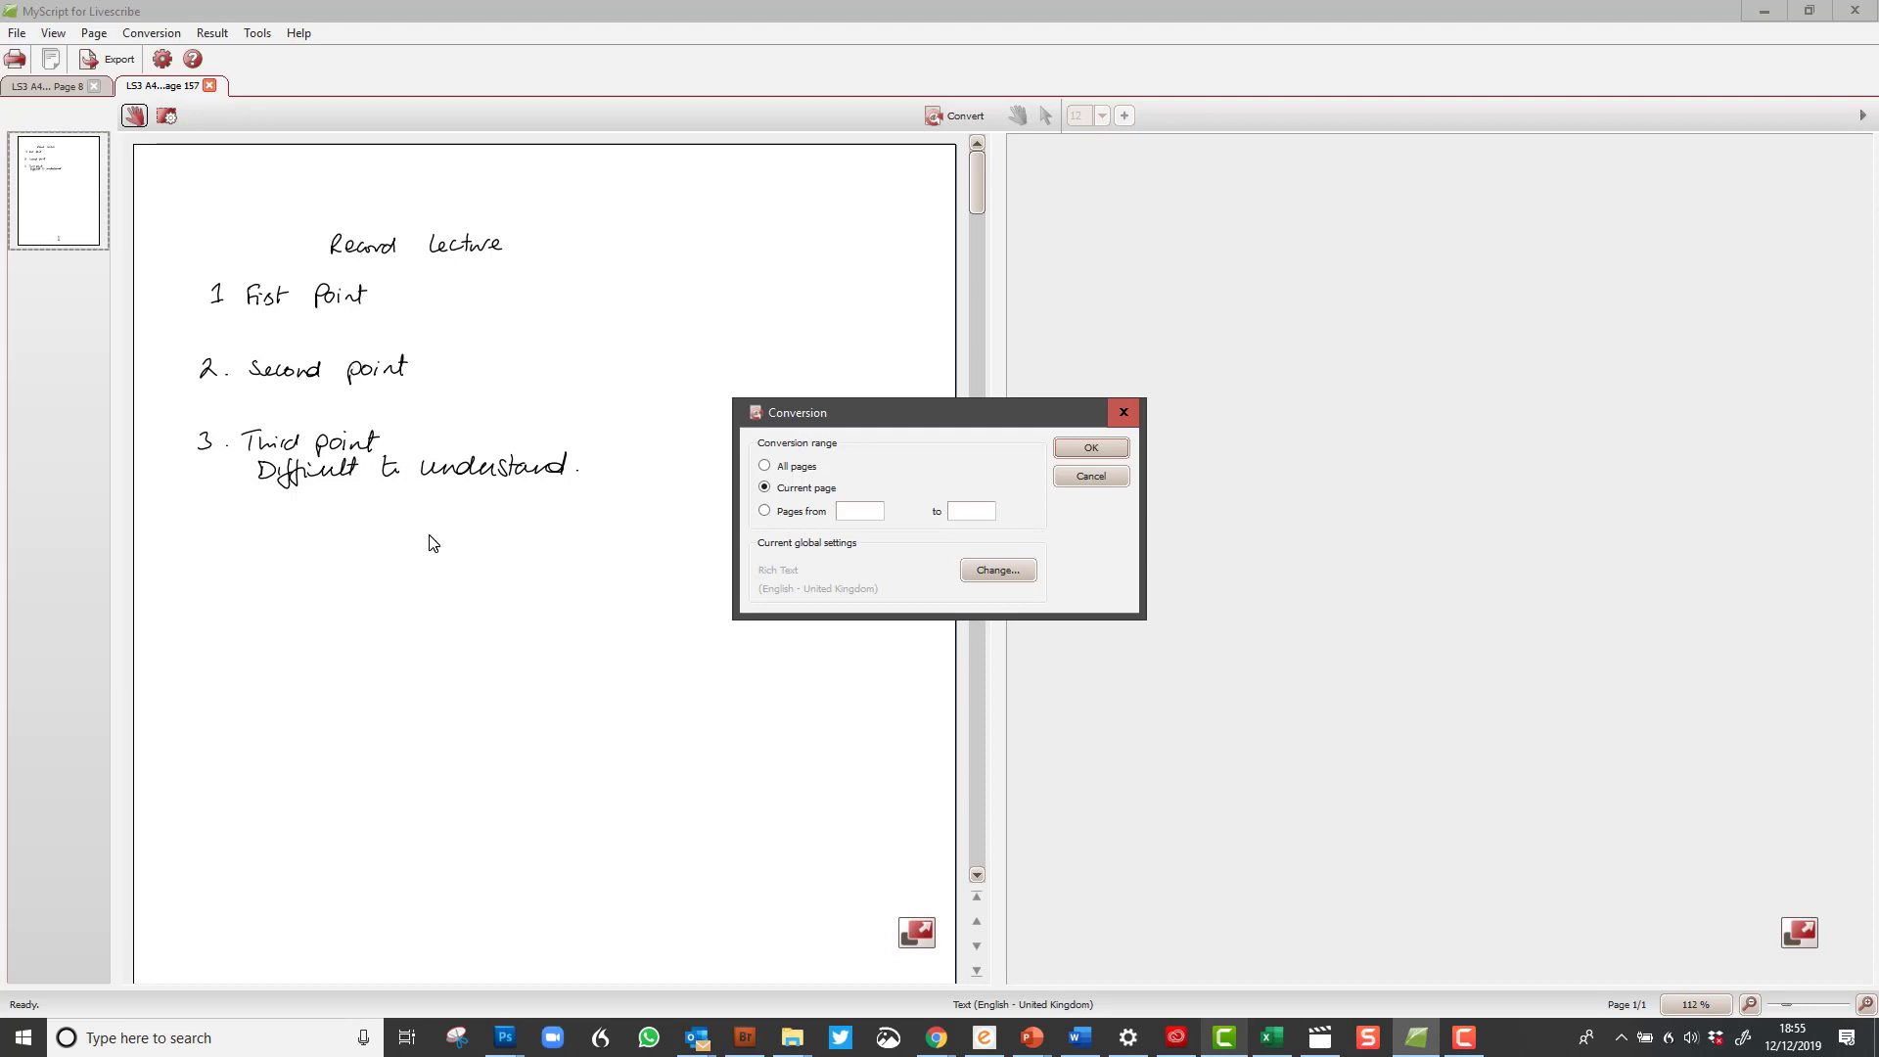
pyautogui.click(1101, 450)
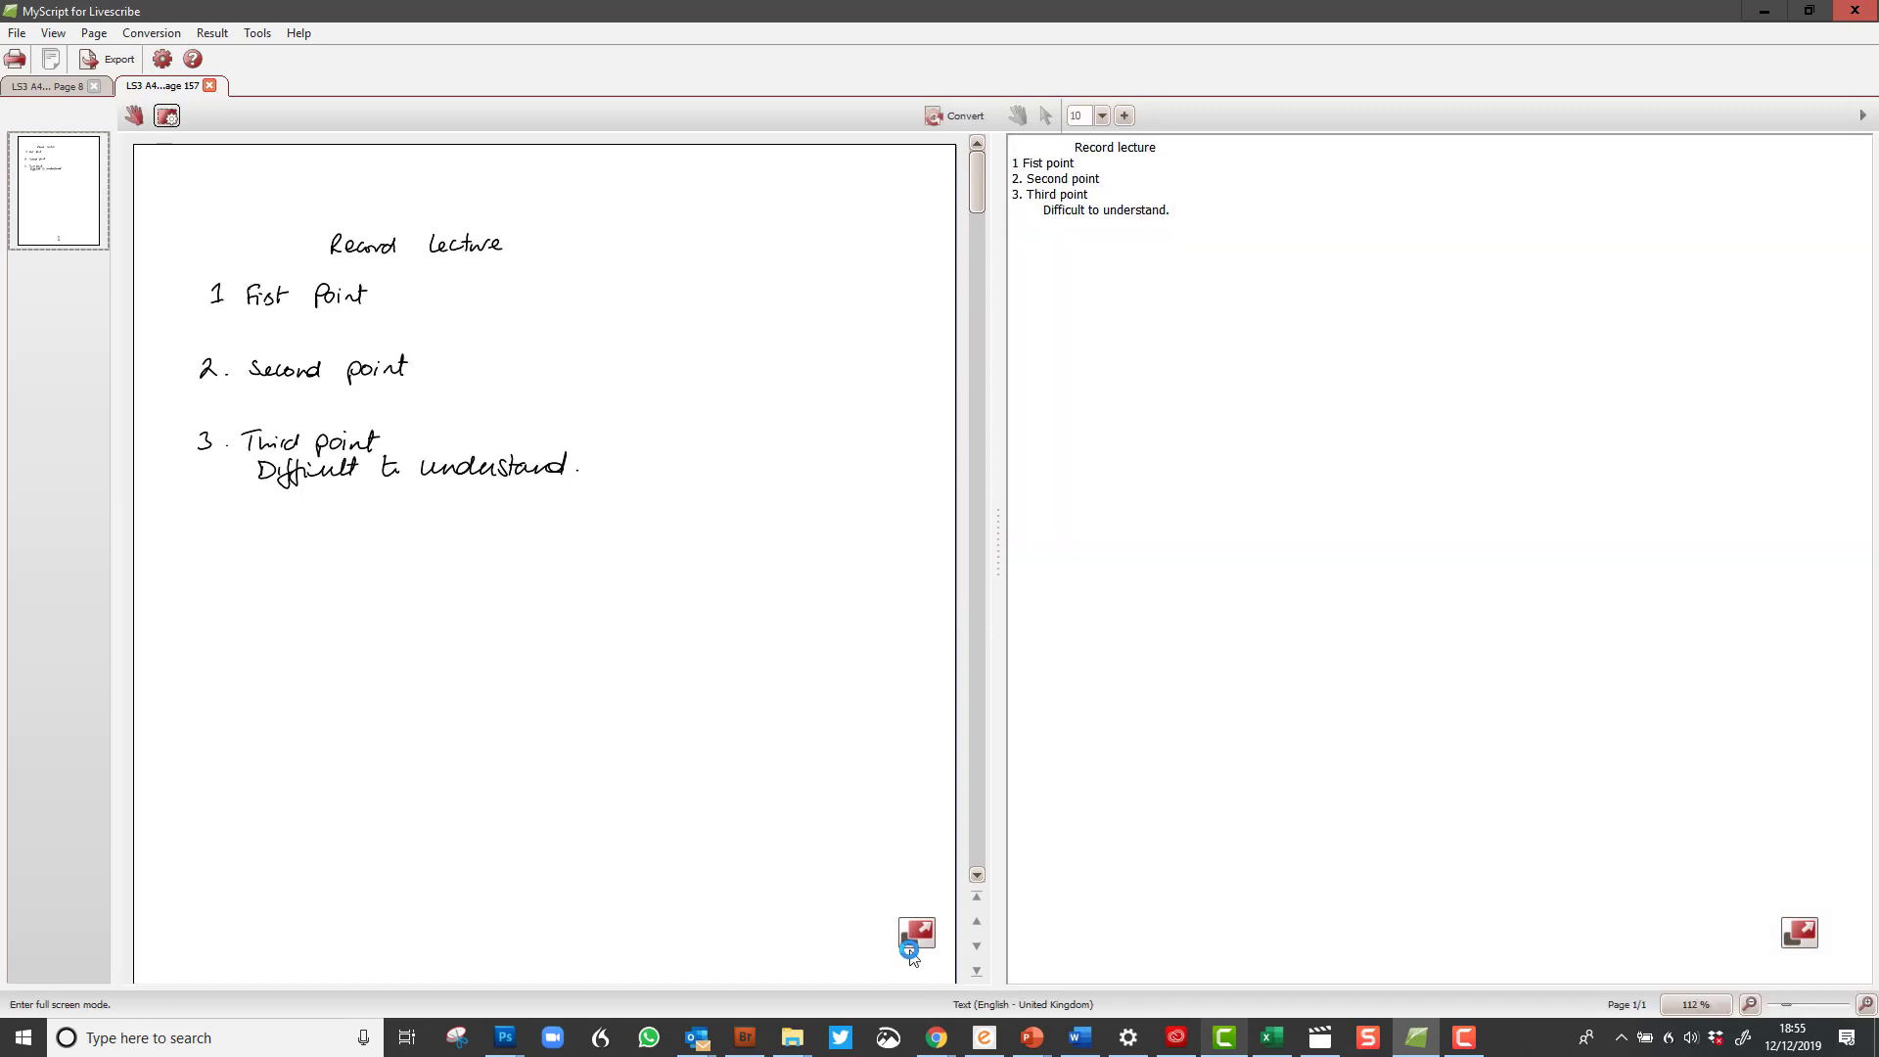
pyautogui.click(1065, 147)
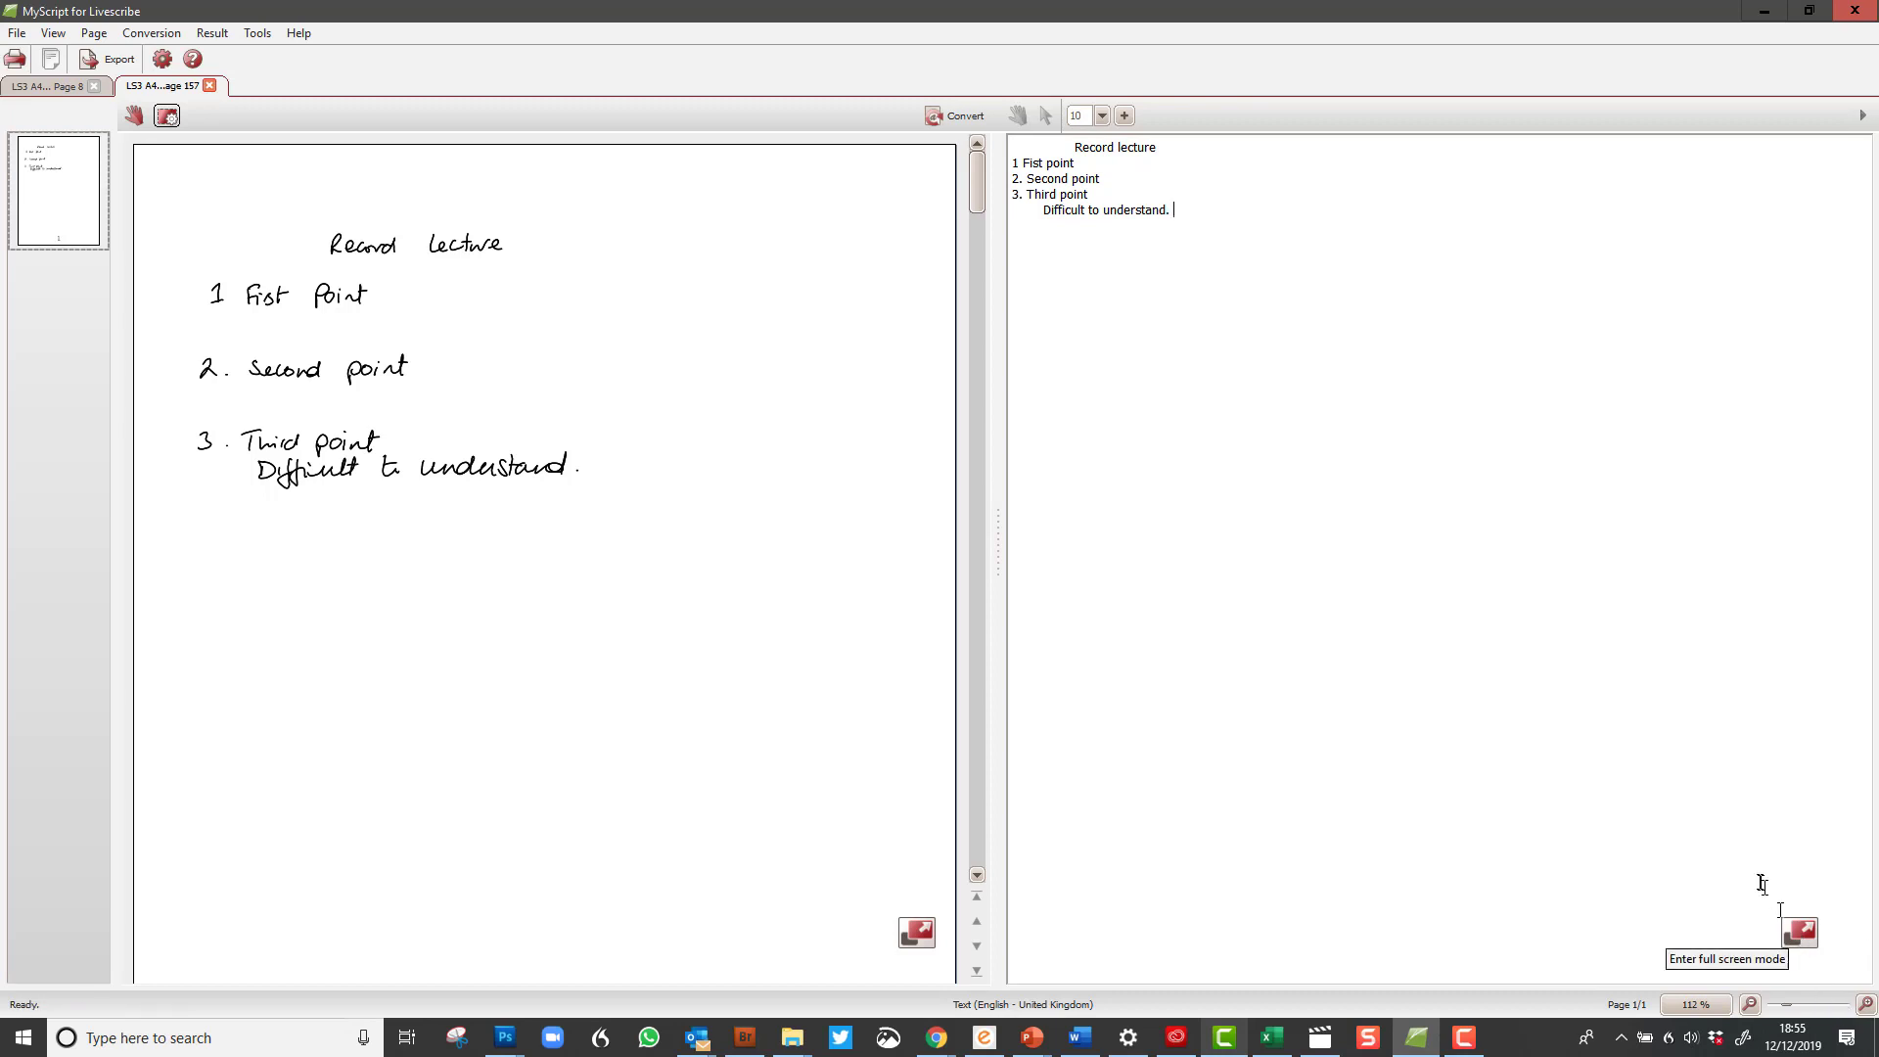
pyautogui.click(108, 60)
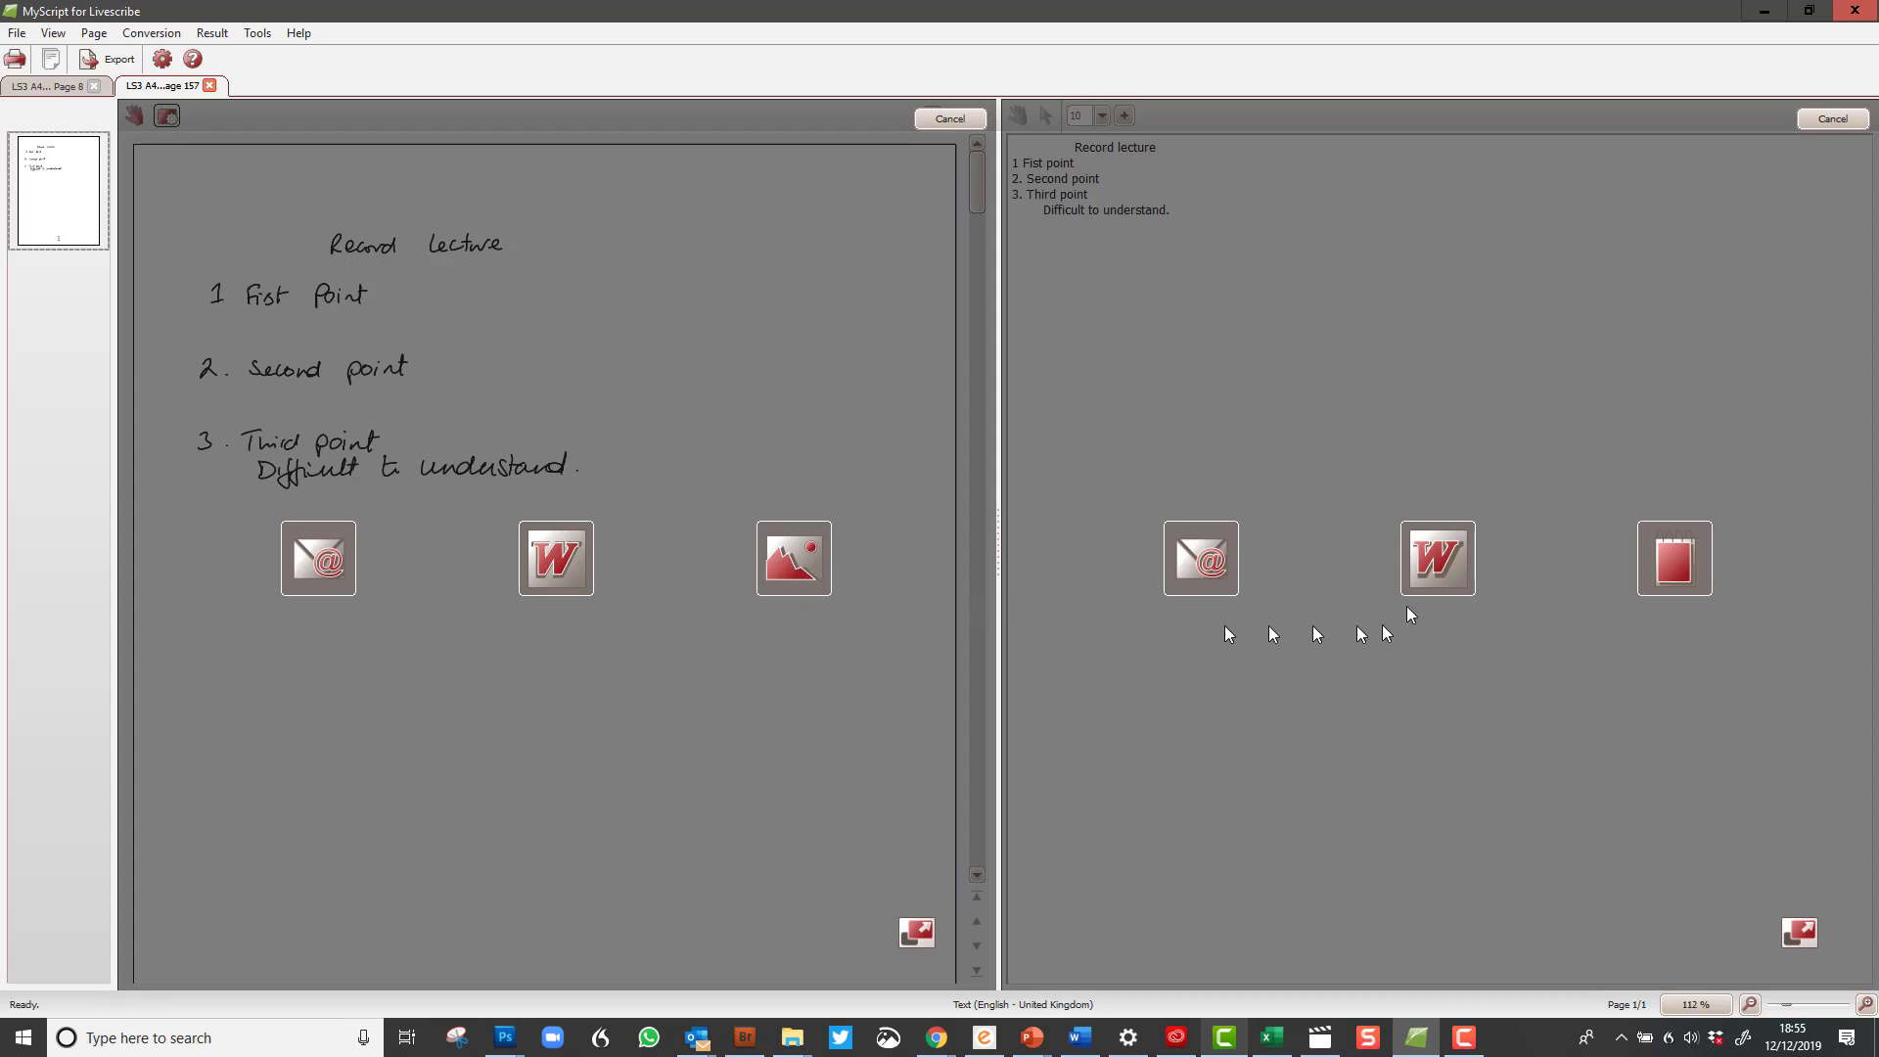
# Step: Export the converted lecture text to Word and switch to the Word window
pyautogui.click(1446, 564)
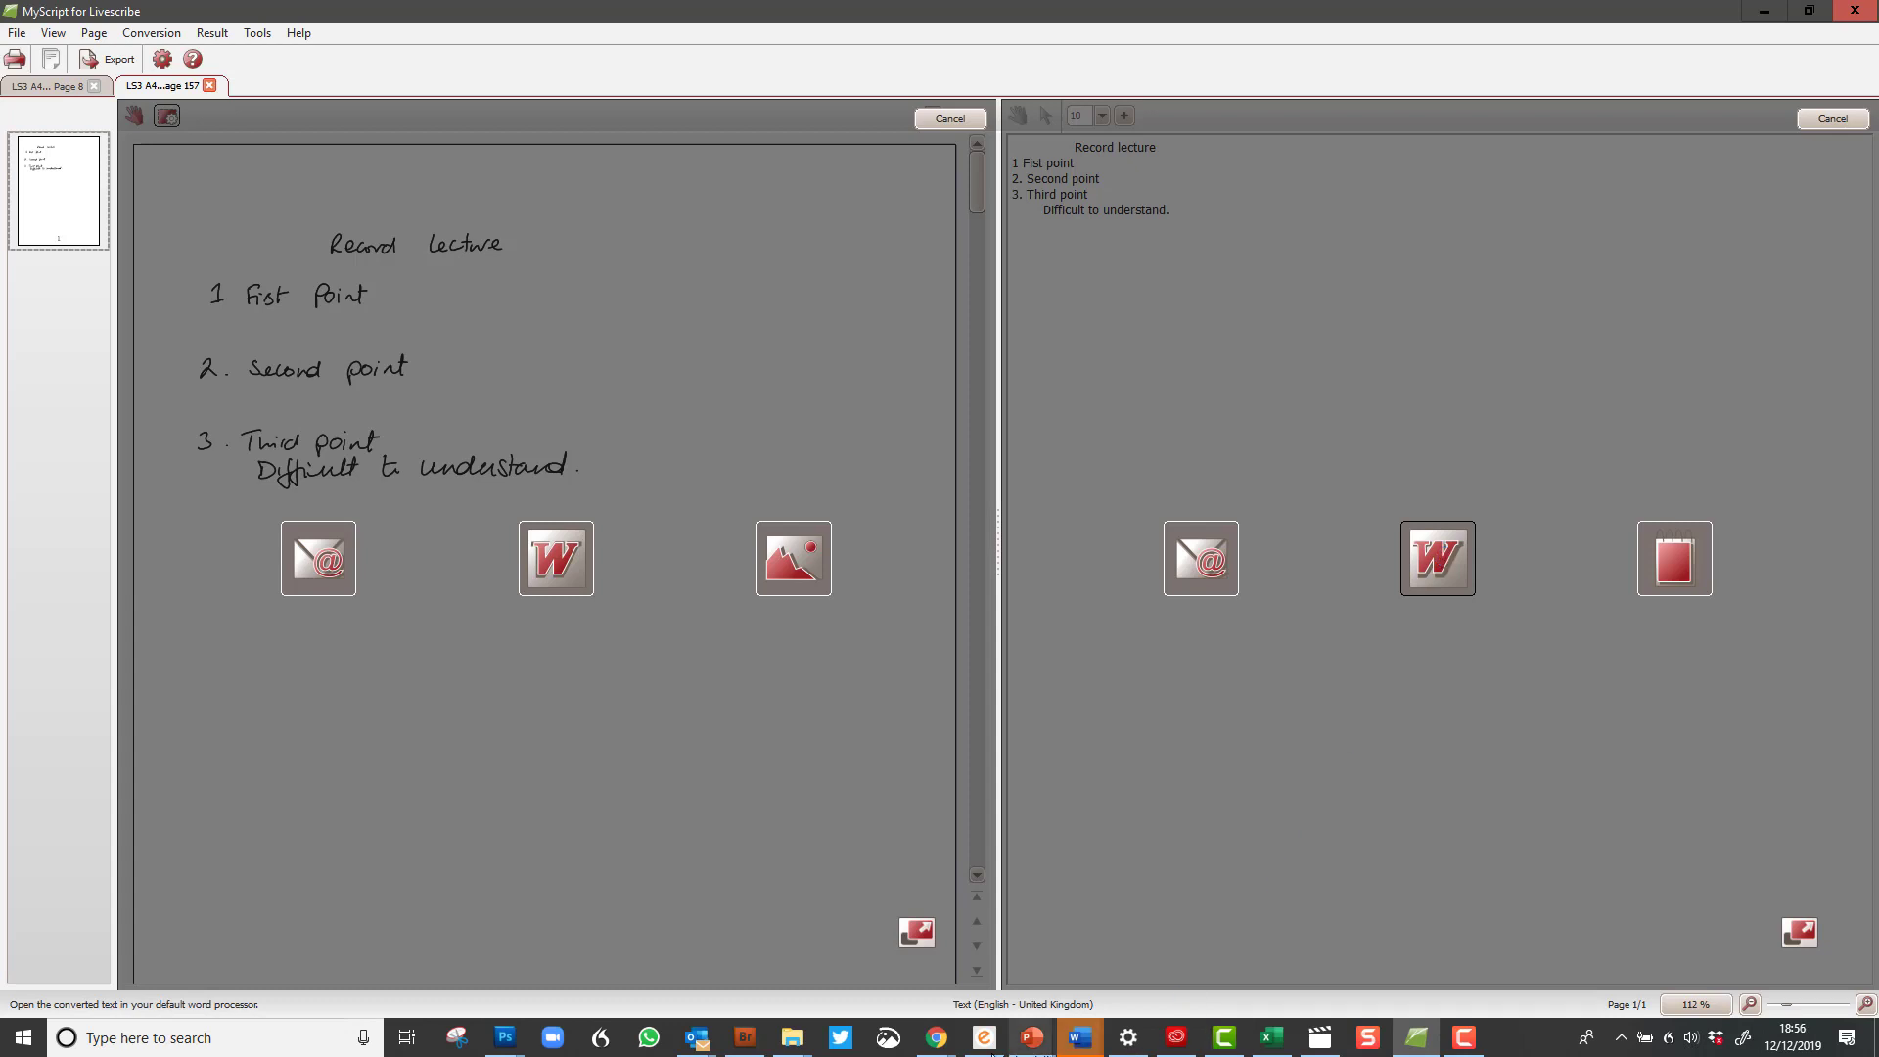
pyautogui.click(1084, 1045)
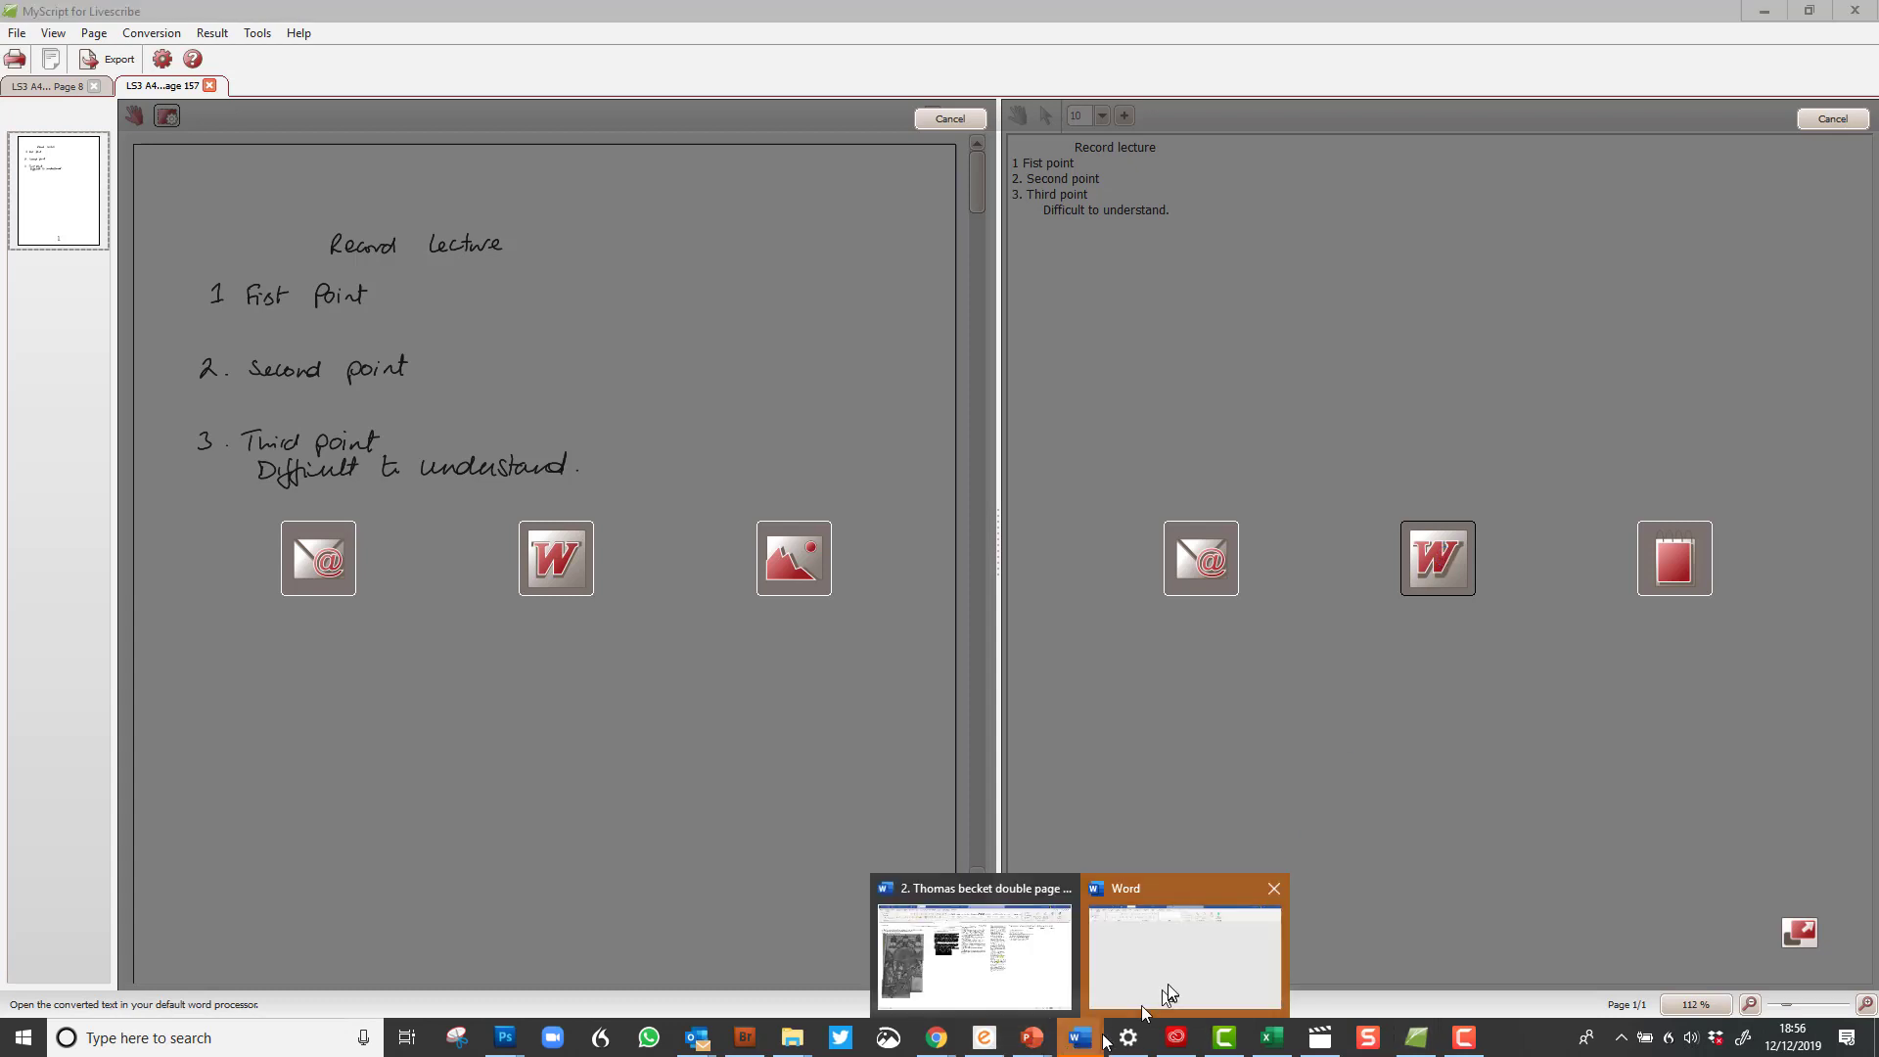
# Step: Bring up the Word document containing the converted Record lecture text
pyautogui.click(1166, 993)
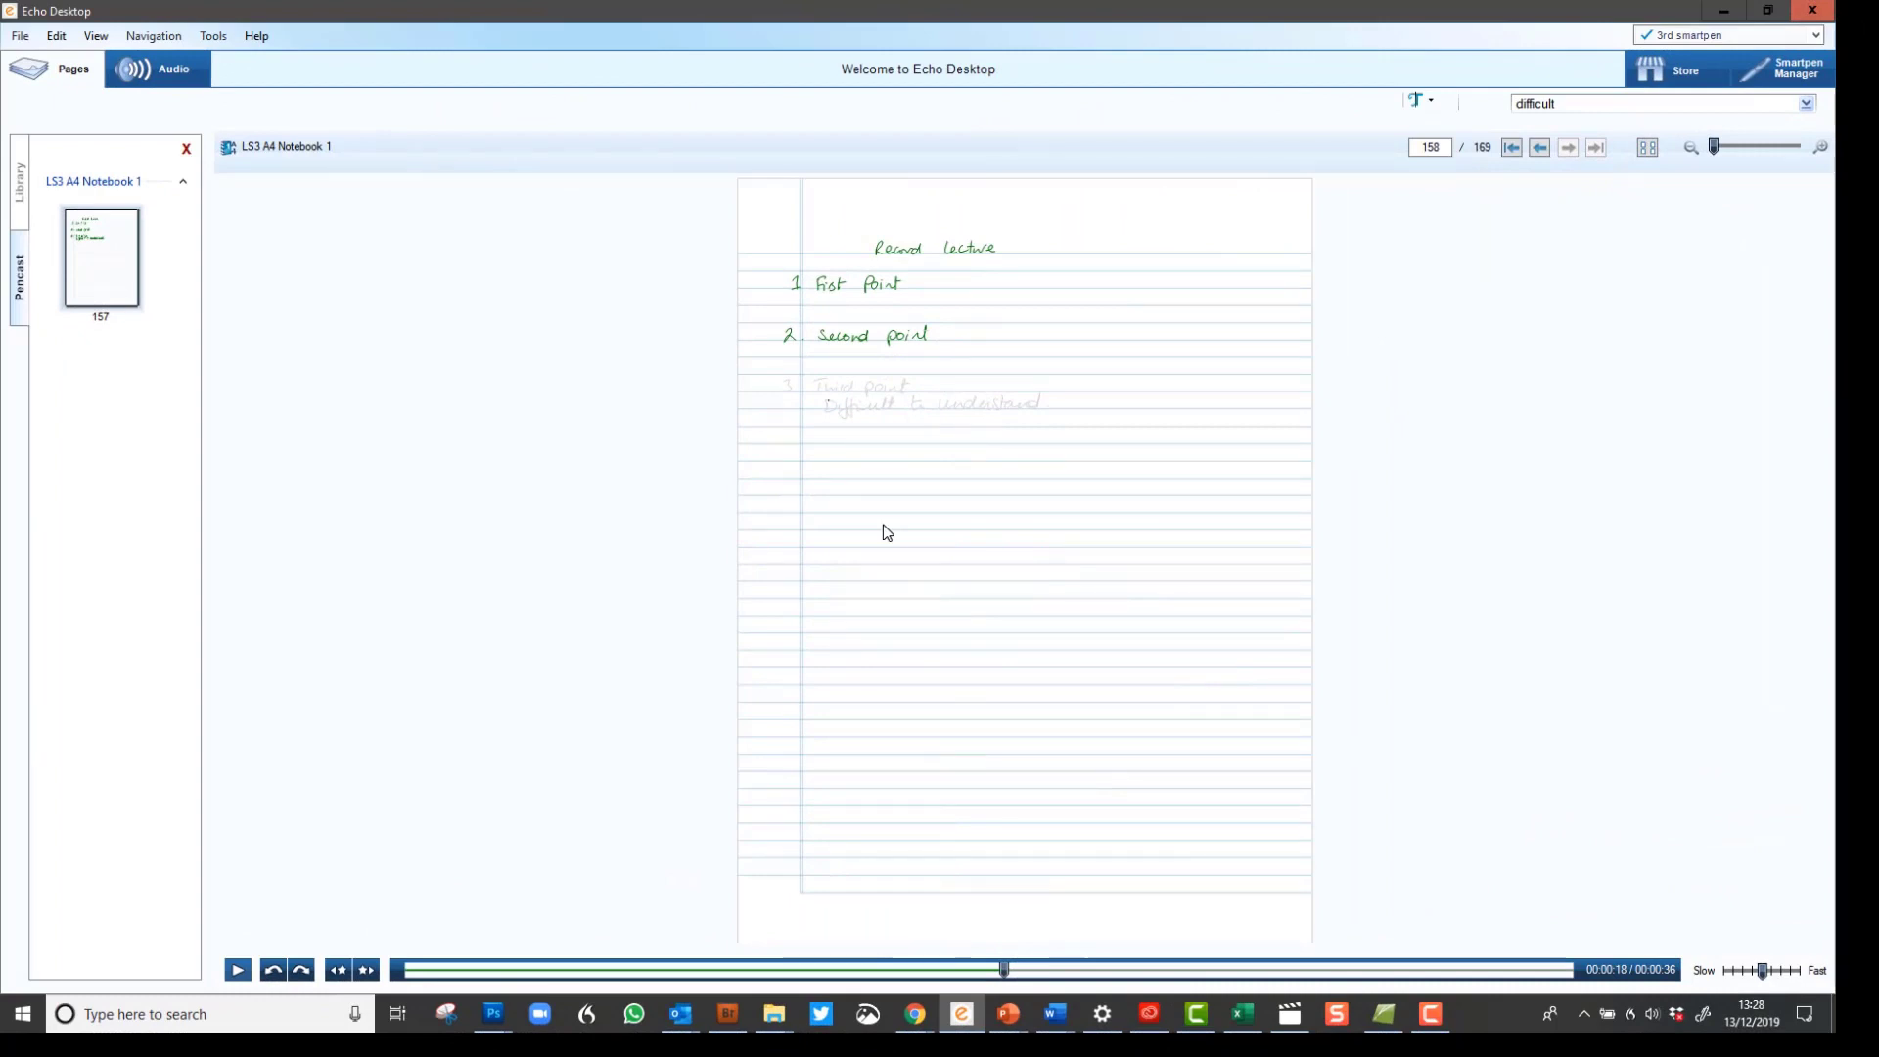
# Step: Share page 157 by email as a Livescribe PDF, including all pages linked to its audio
pyautogui.rightClick(867, 331)
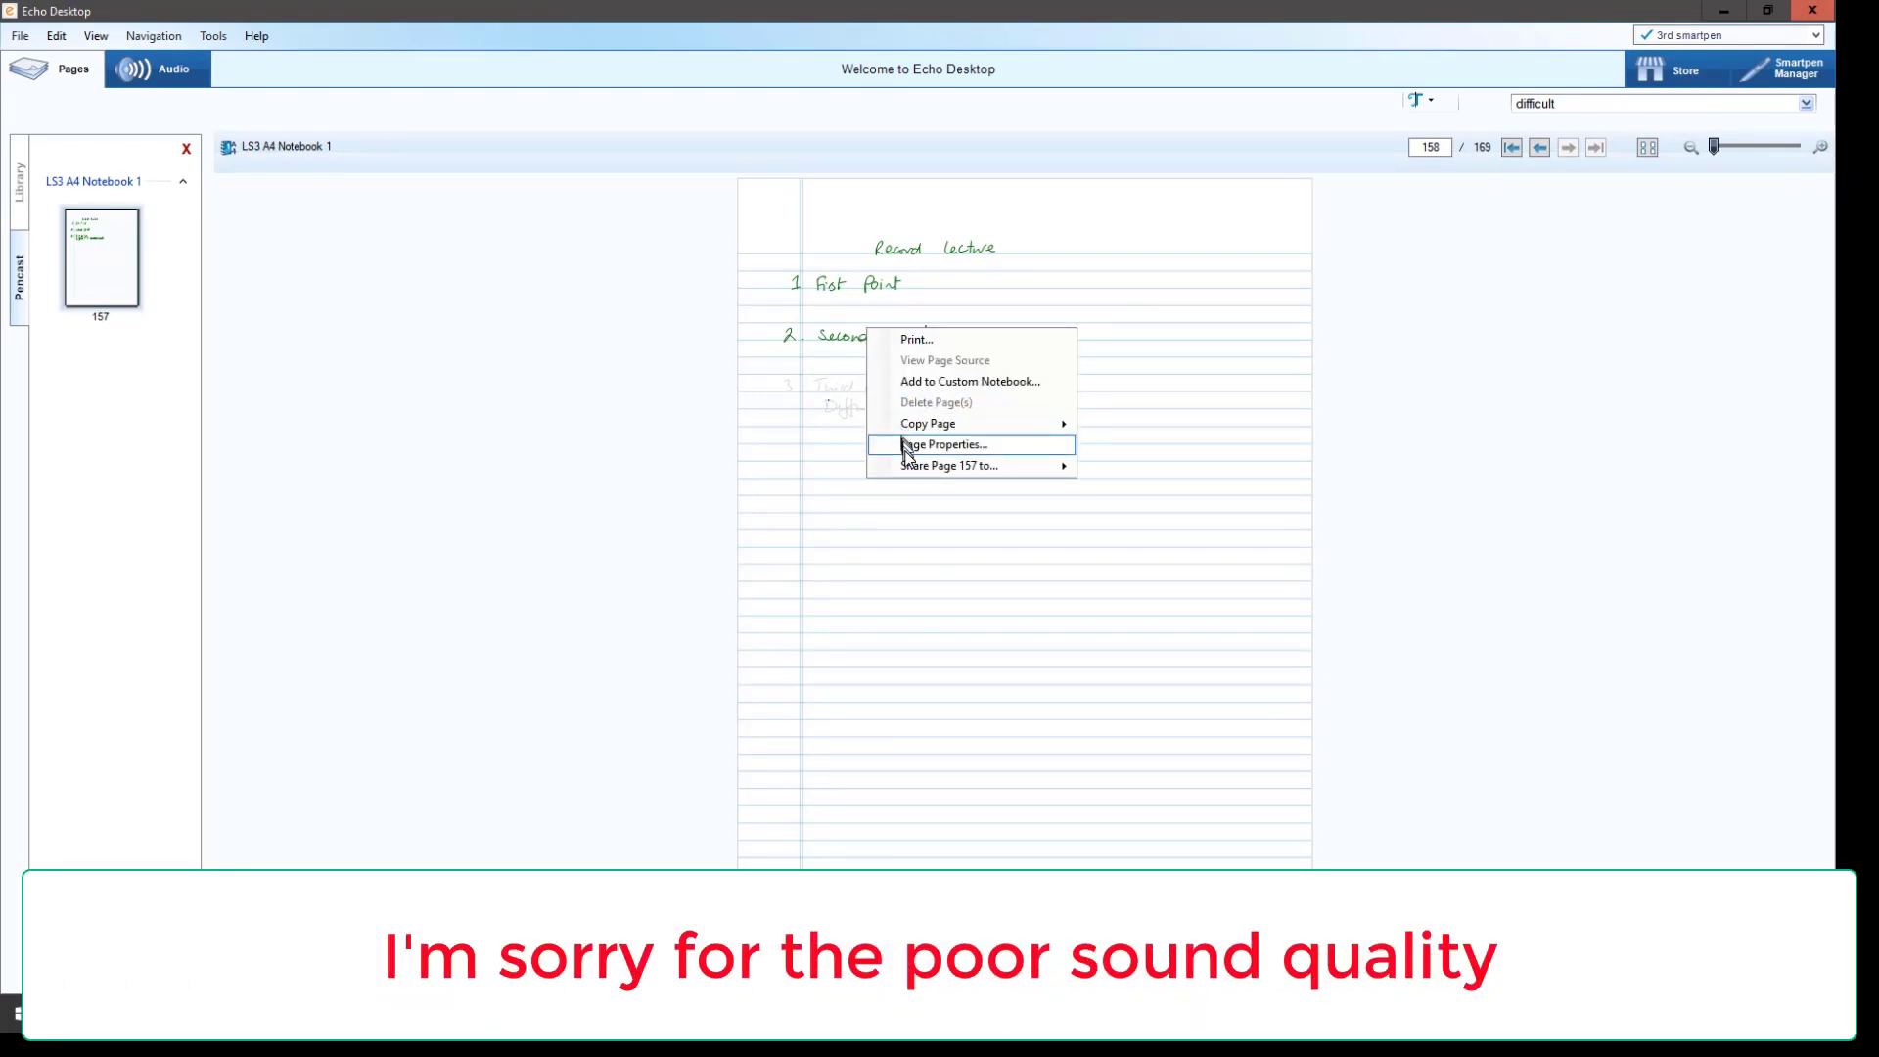
pyautogui.moveTo(907, 471)
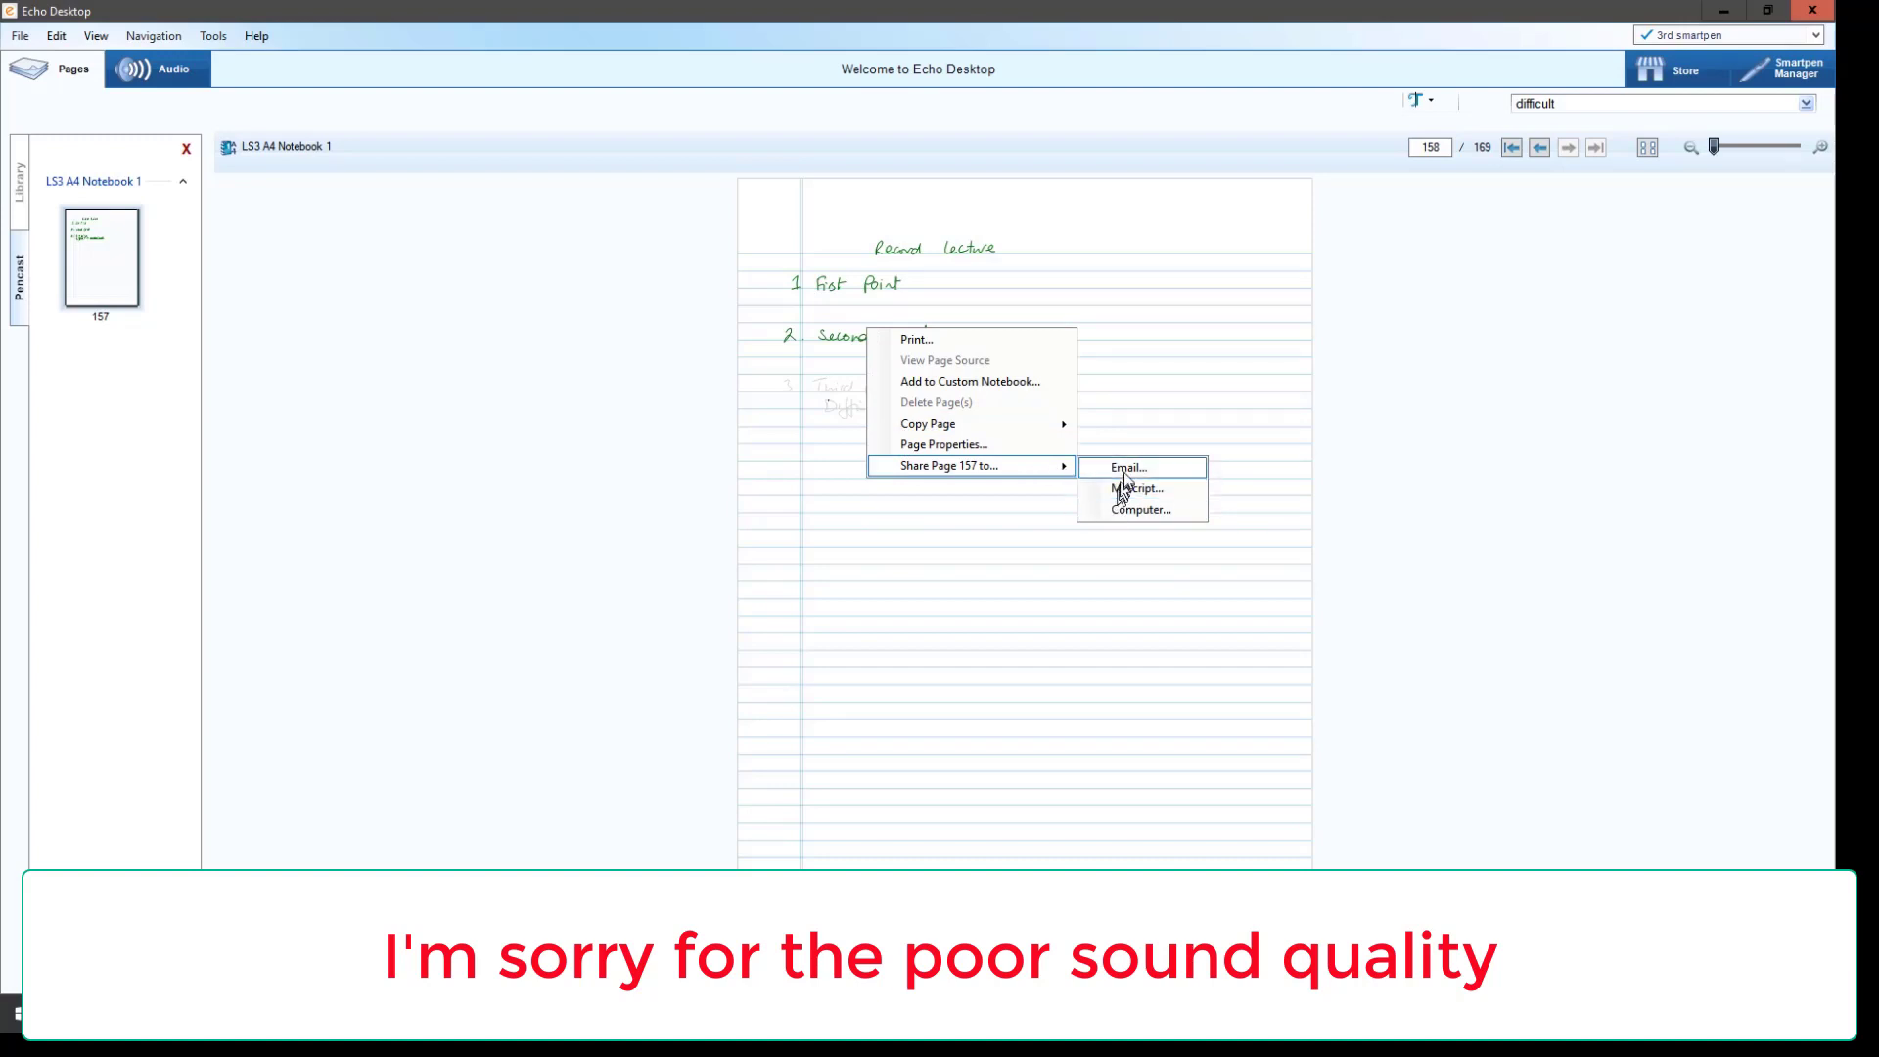
pyautogui.click(1125, 470)
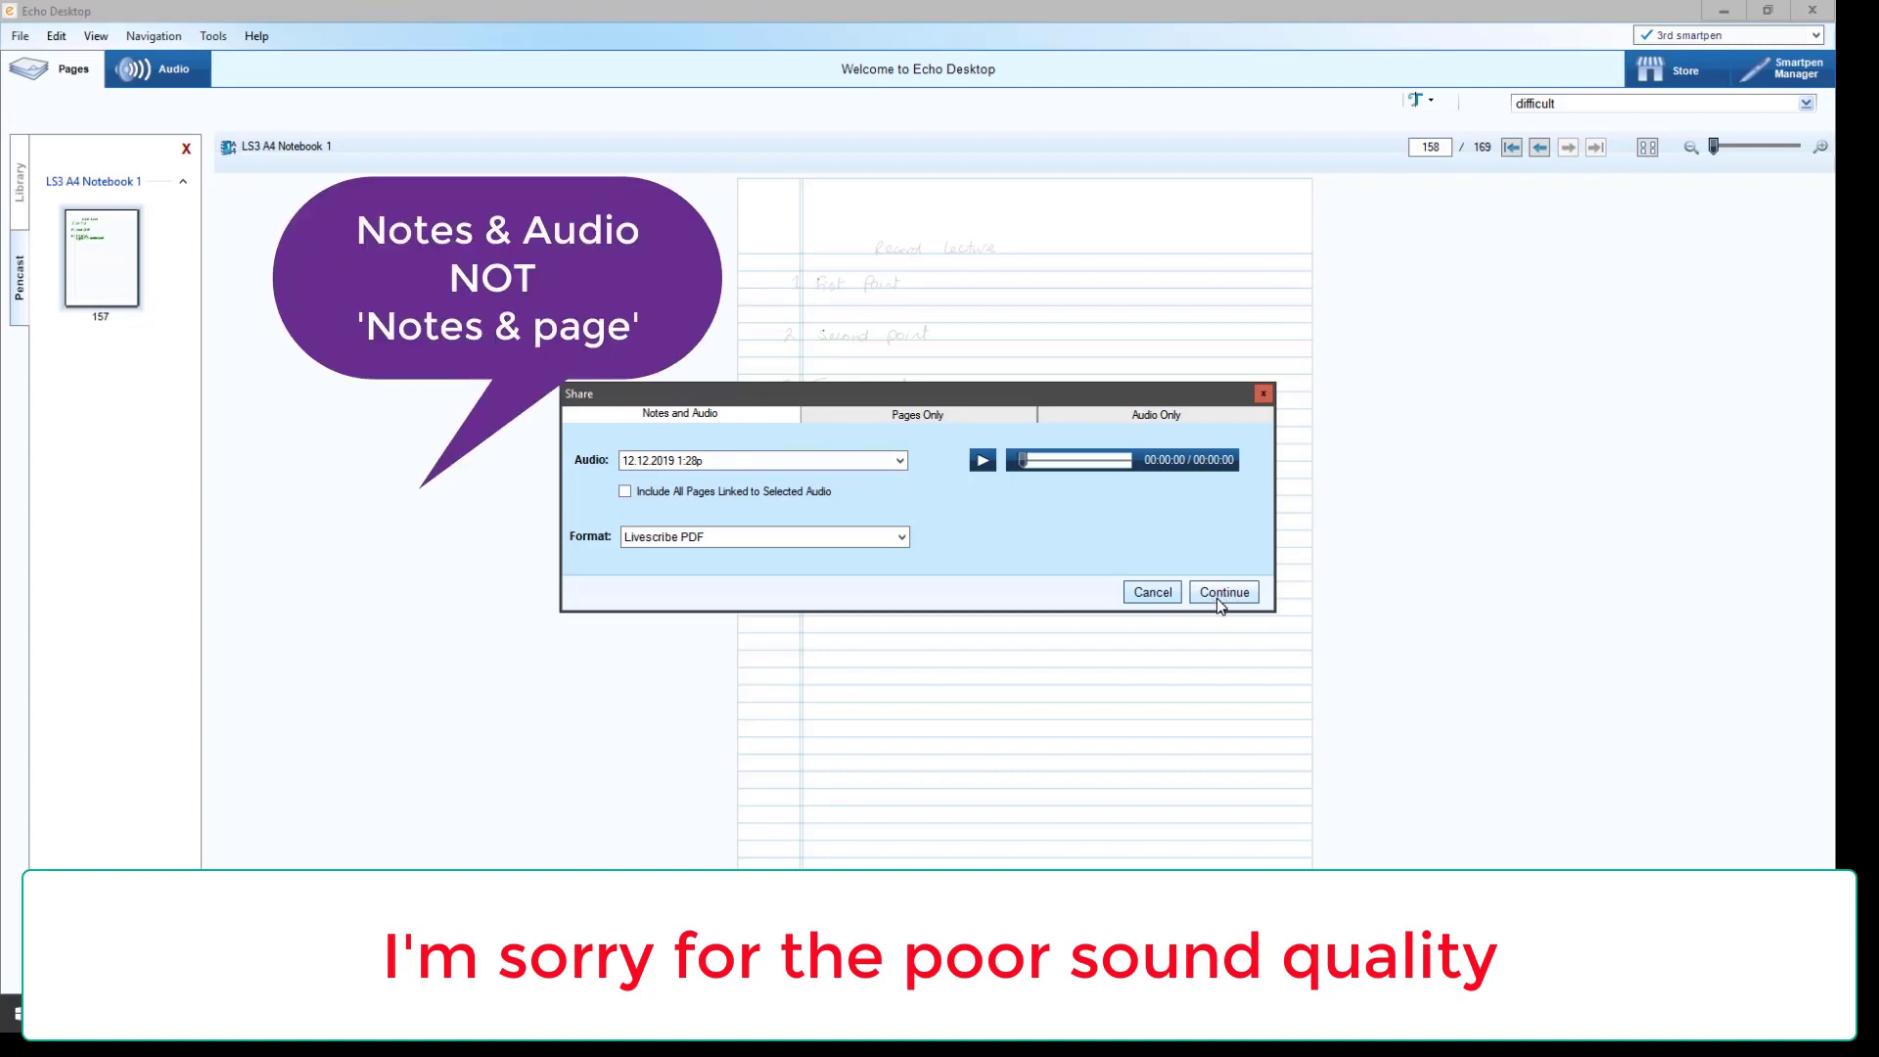
pyautogui.click(627, 493)
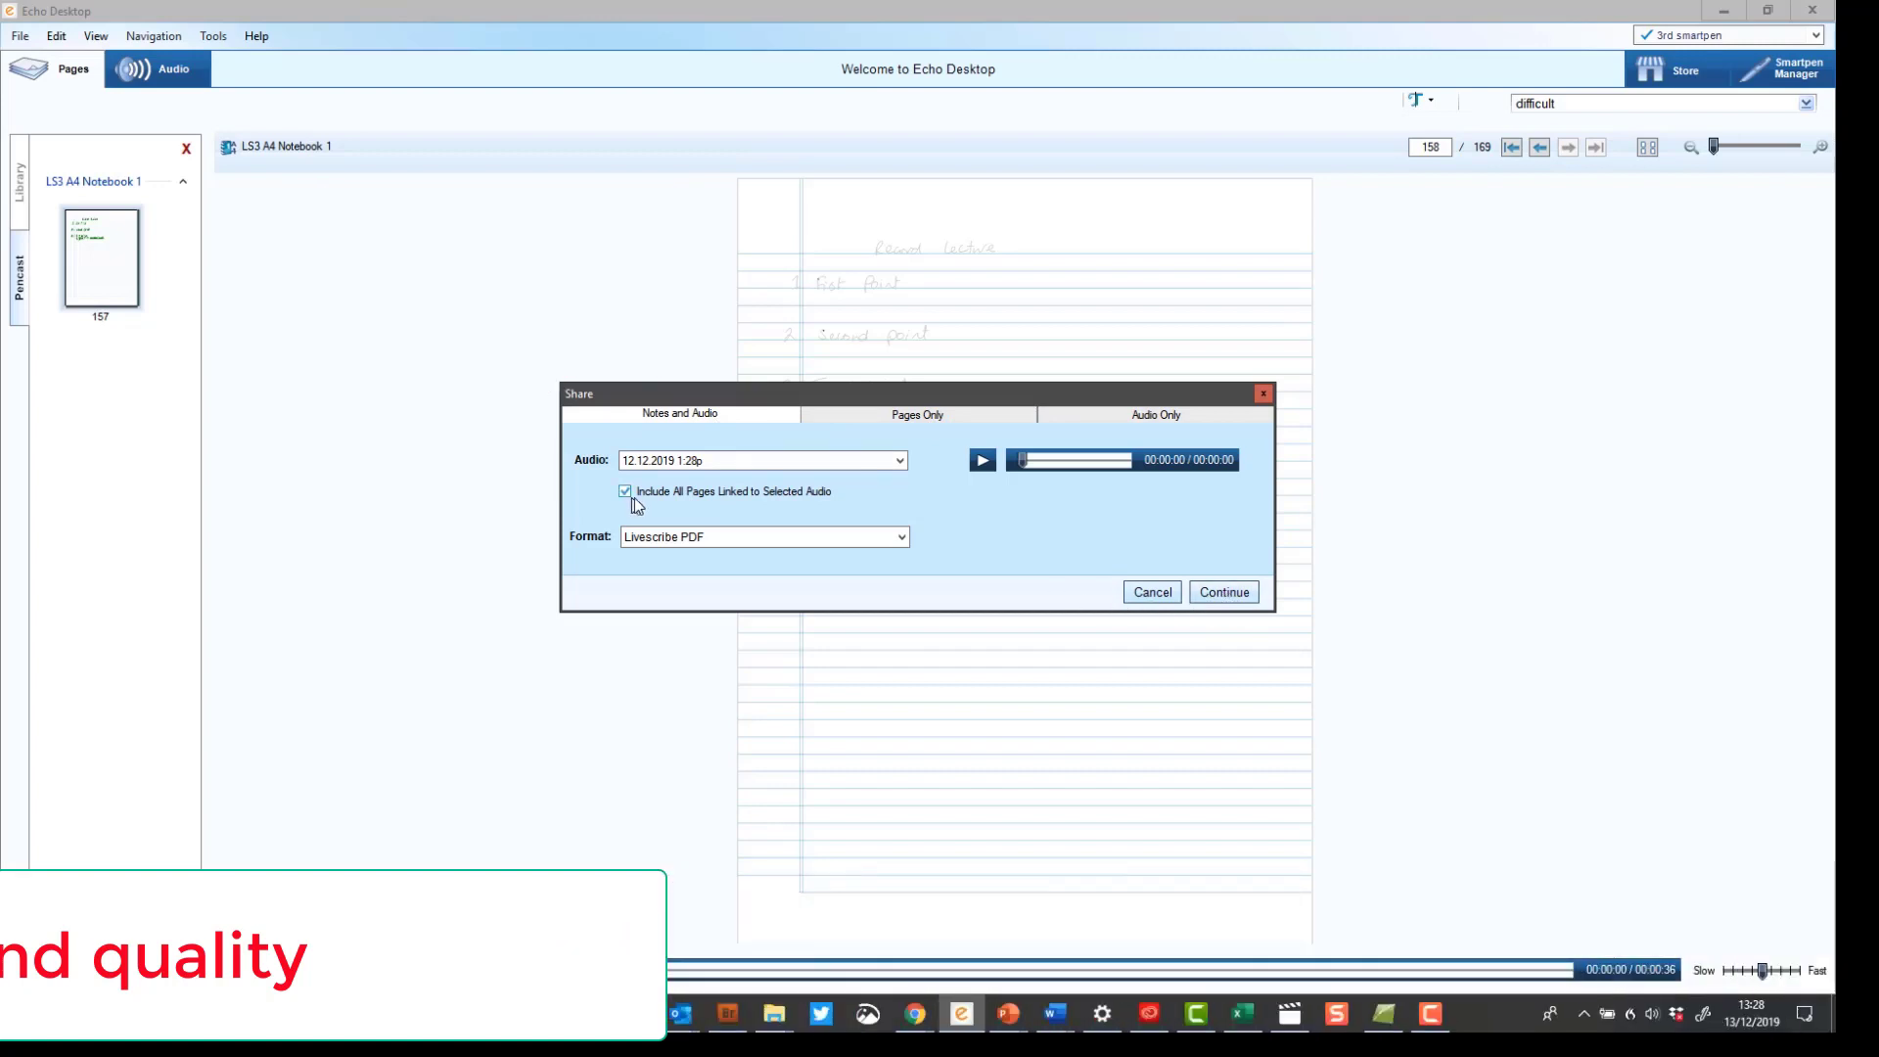
pyautogui.click(1223, 594)
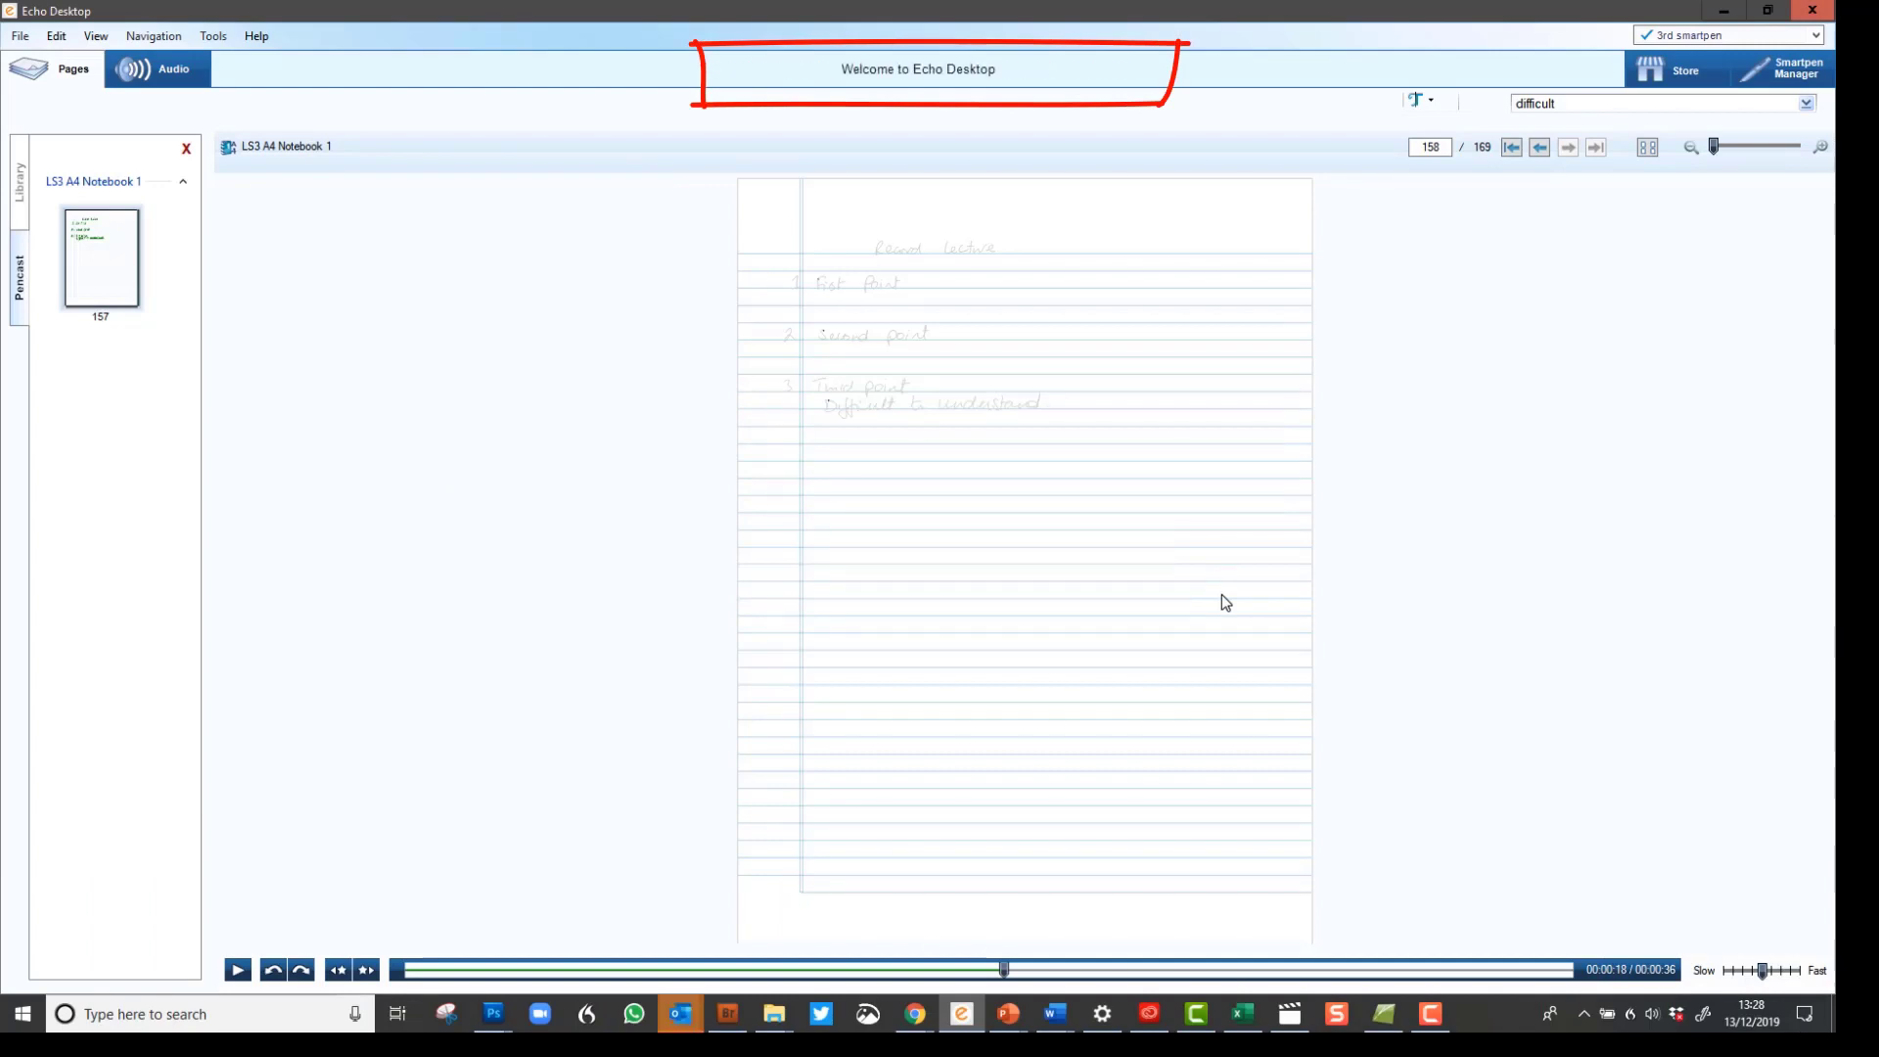
# Step: Address the PDF email to the suggested recipient, add the subject 'echo pen page', and send it
pyautogui.moveTo(675, 1023)
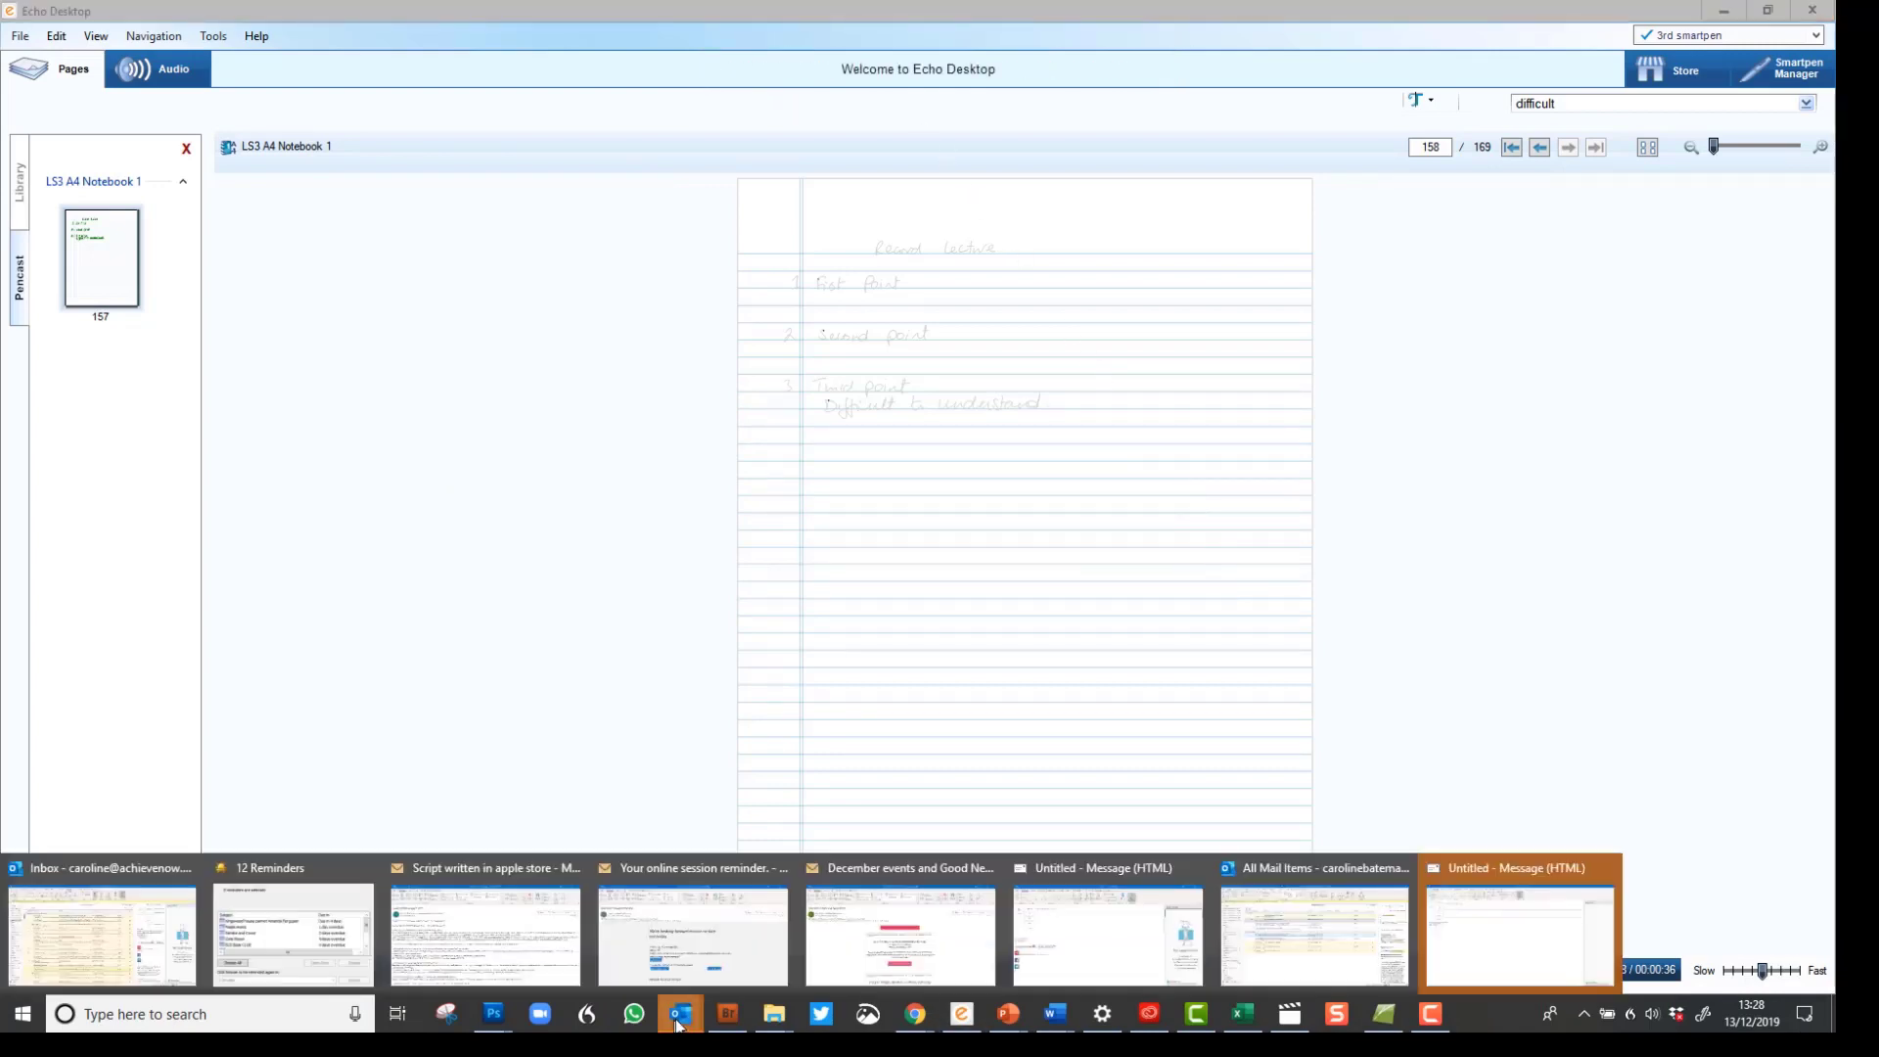
pyautogui.click(1503, 944)
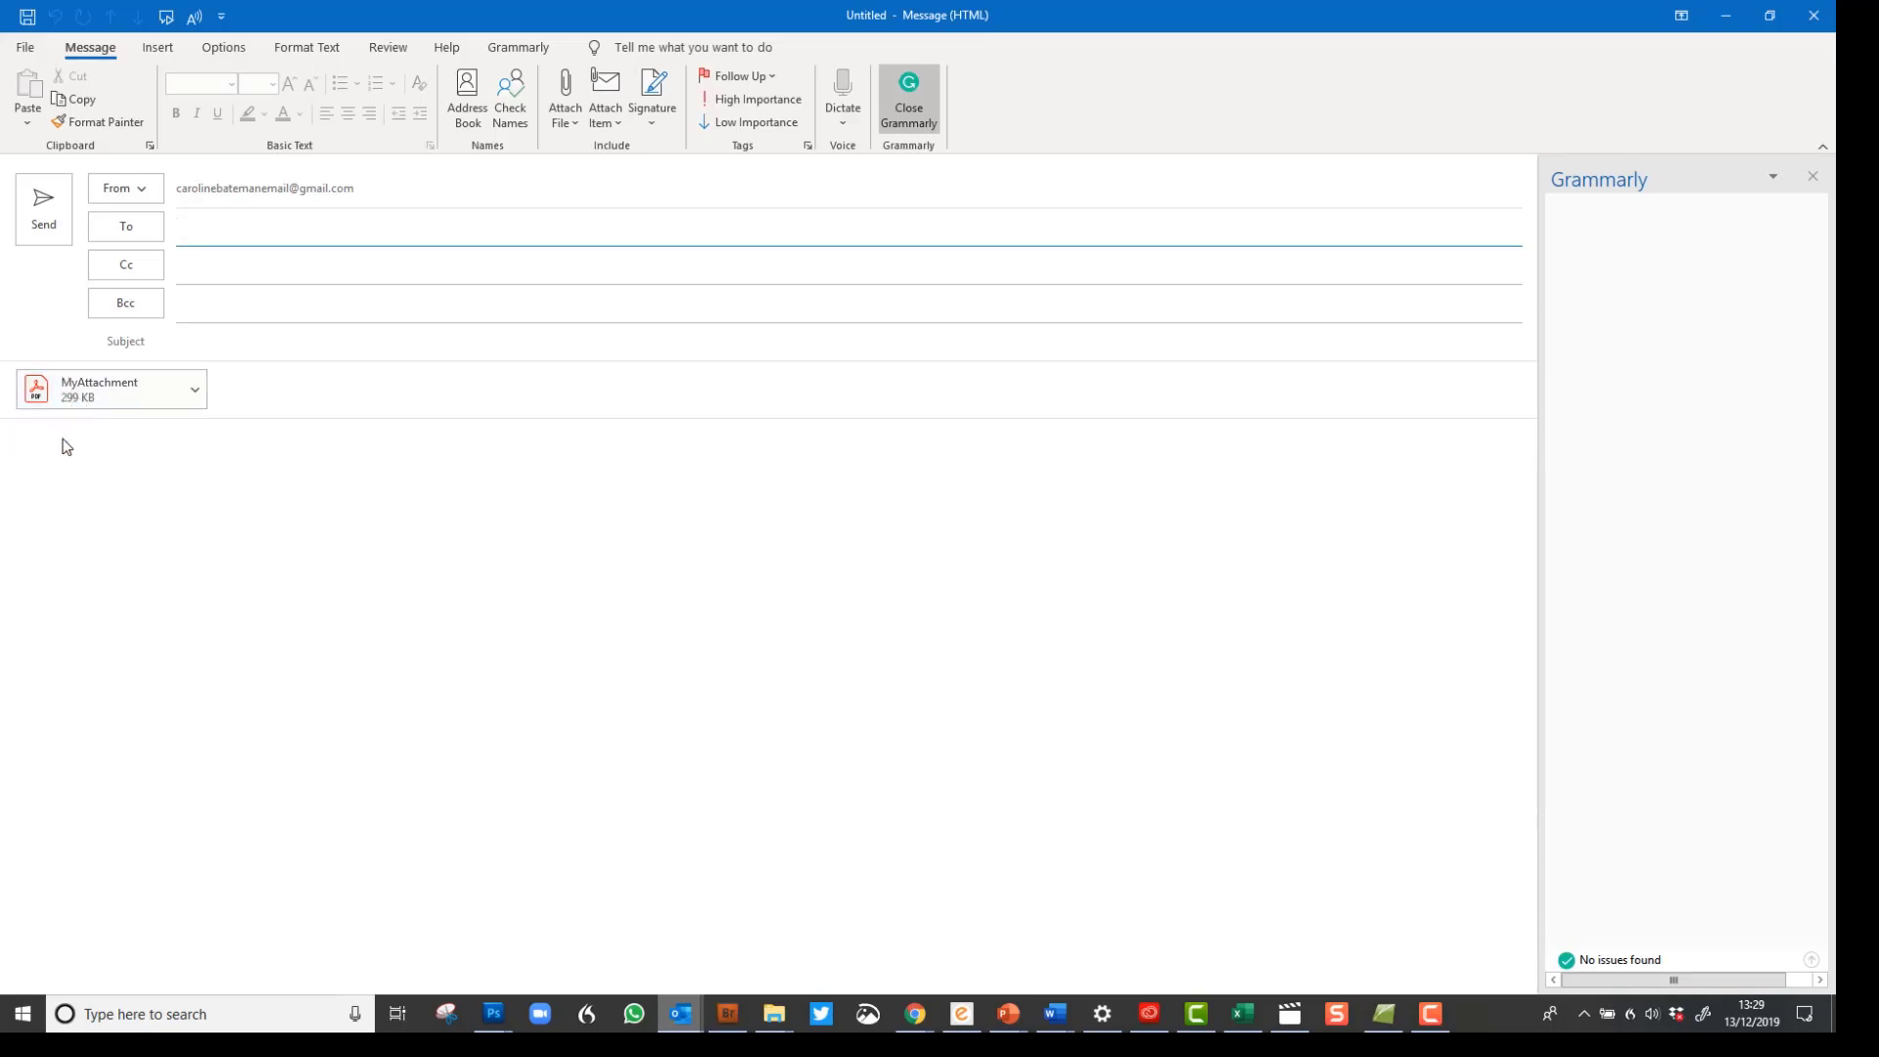
pyautogui.write('caroline')
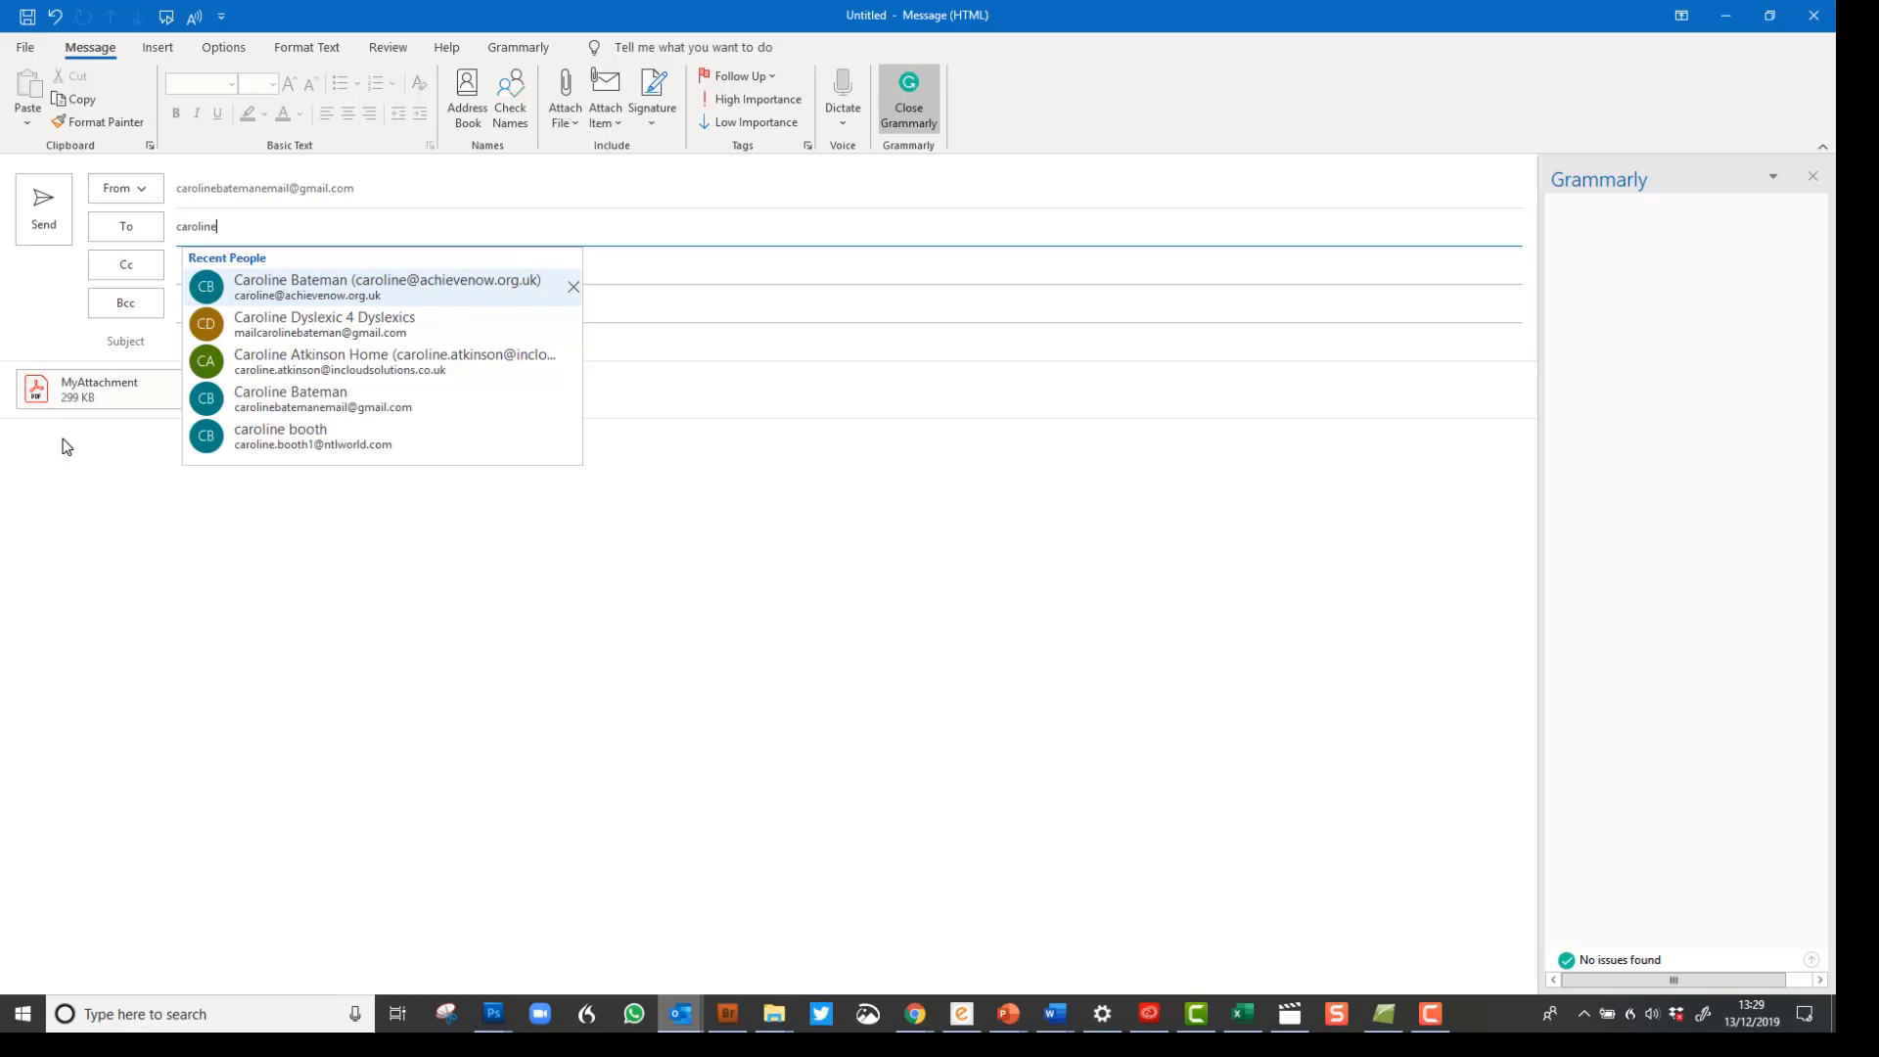
pyautogui.click(315, 294)
pyautogui.click(248, 348)
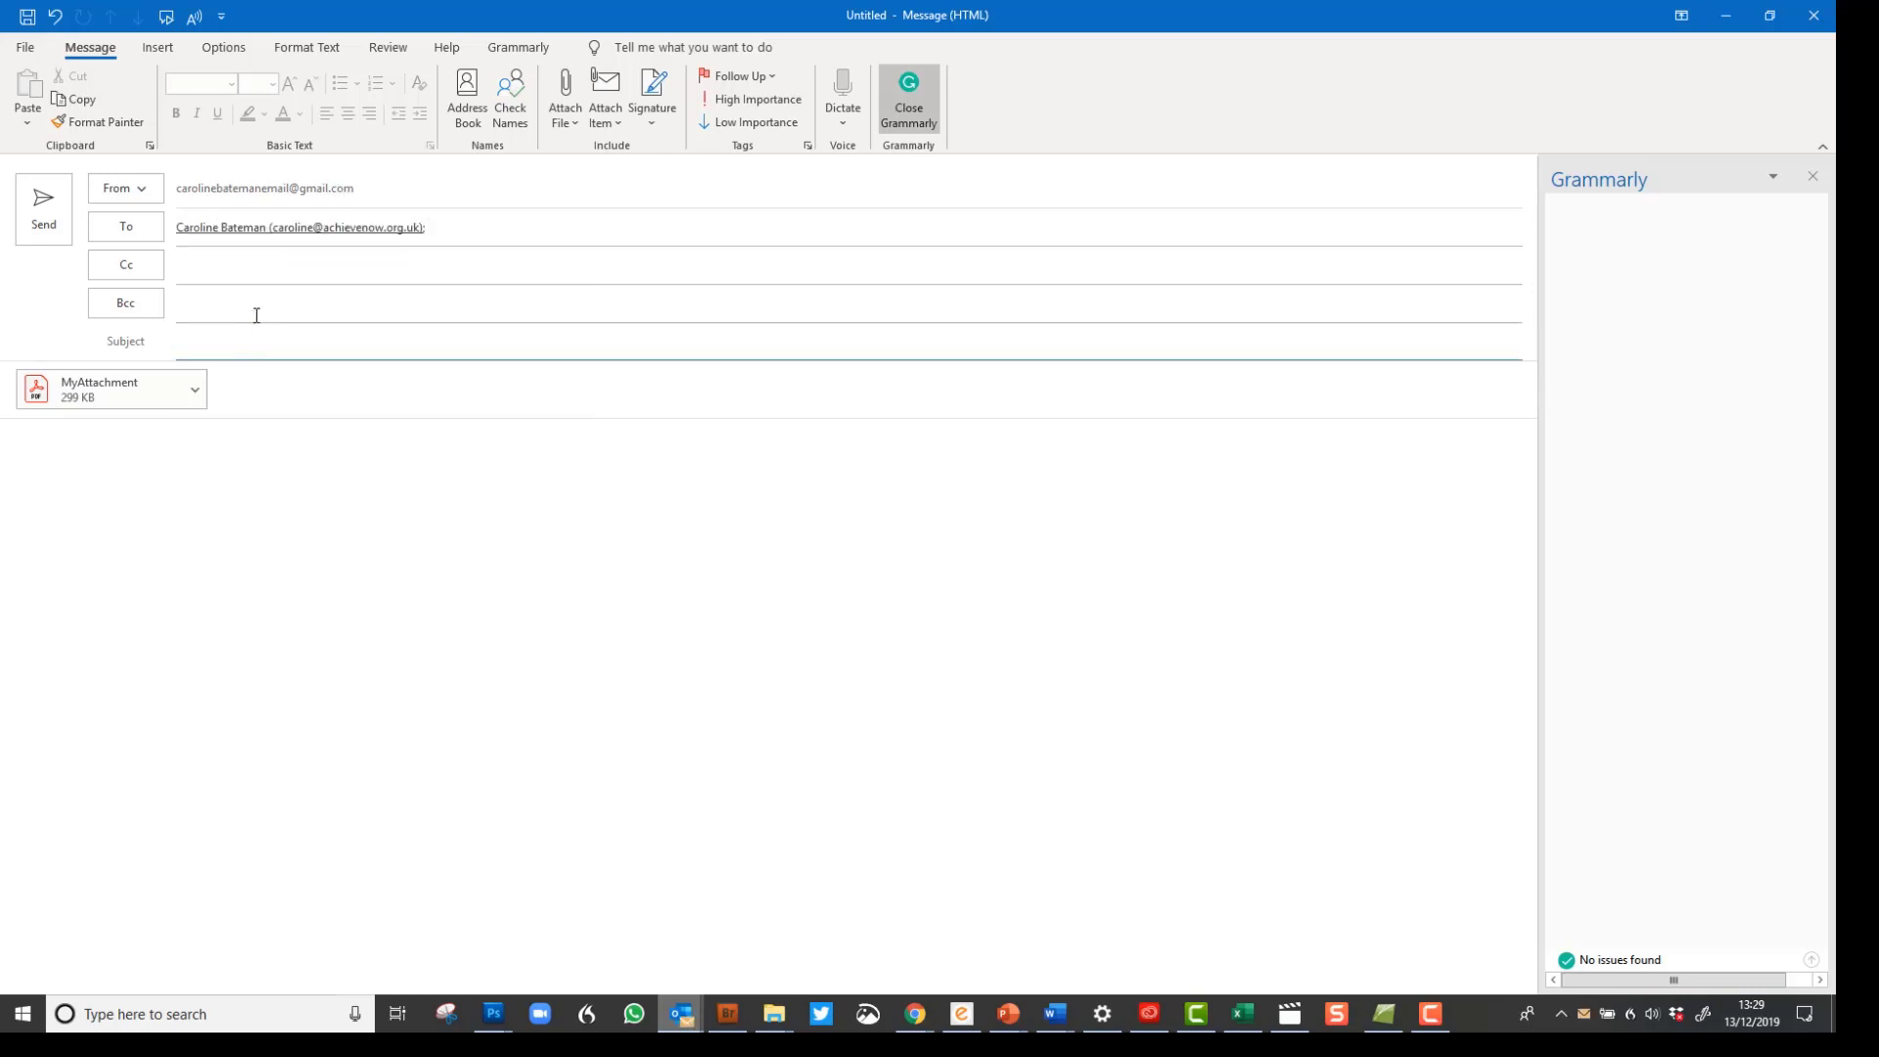
pyautogui.write('echo ')
pyautogui.write('pen page')
pyautogui.press('Tab')
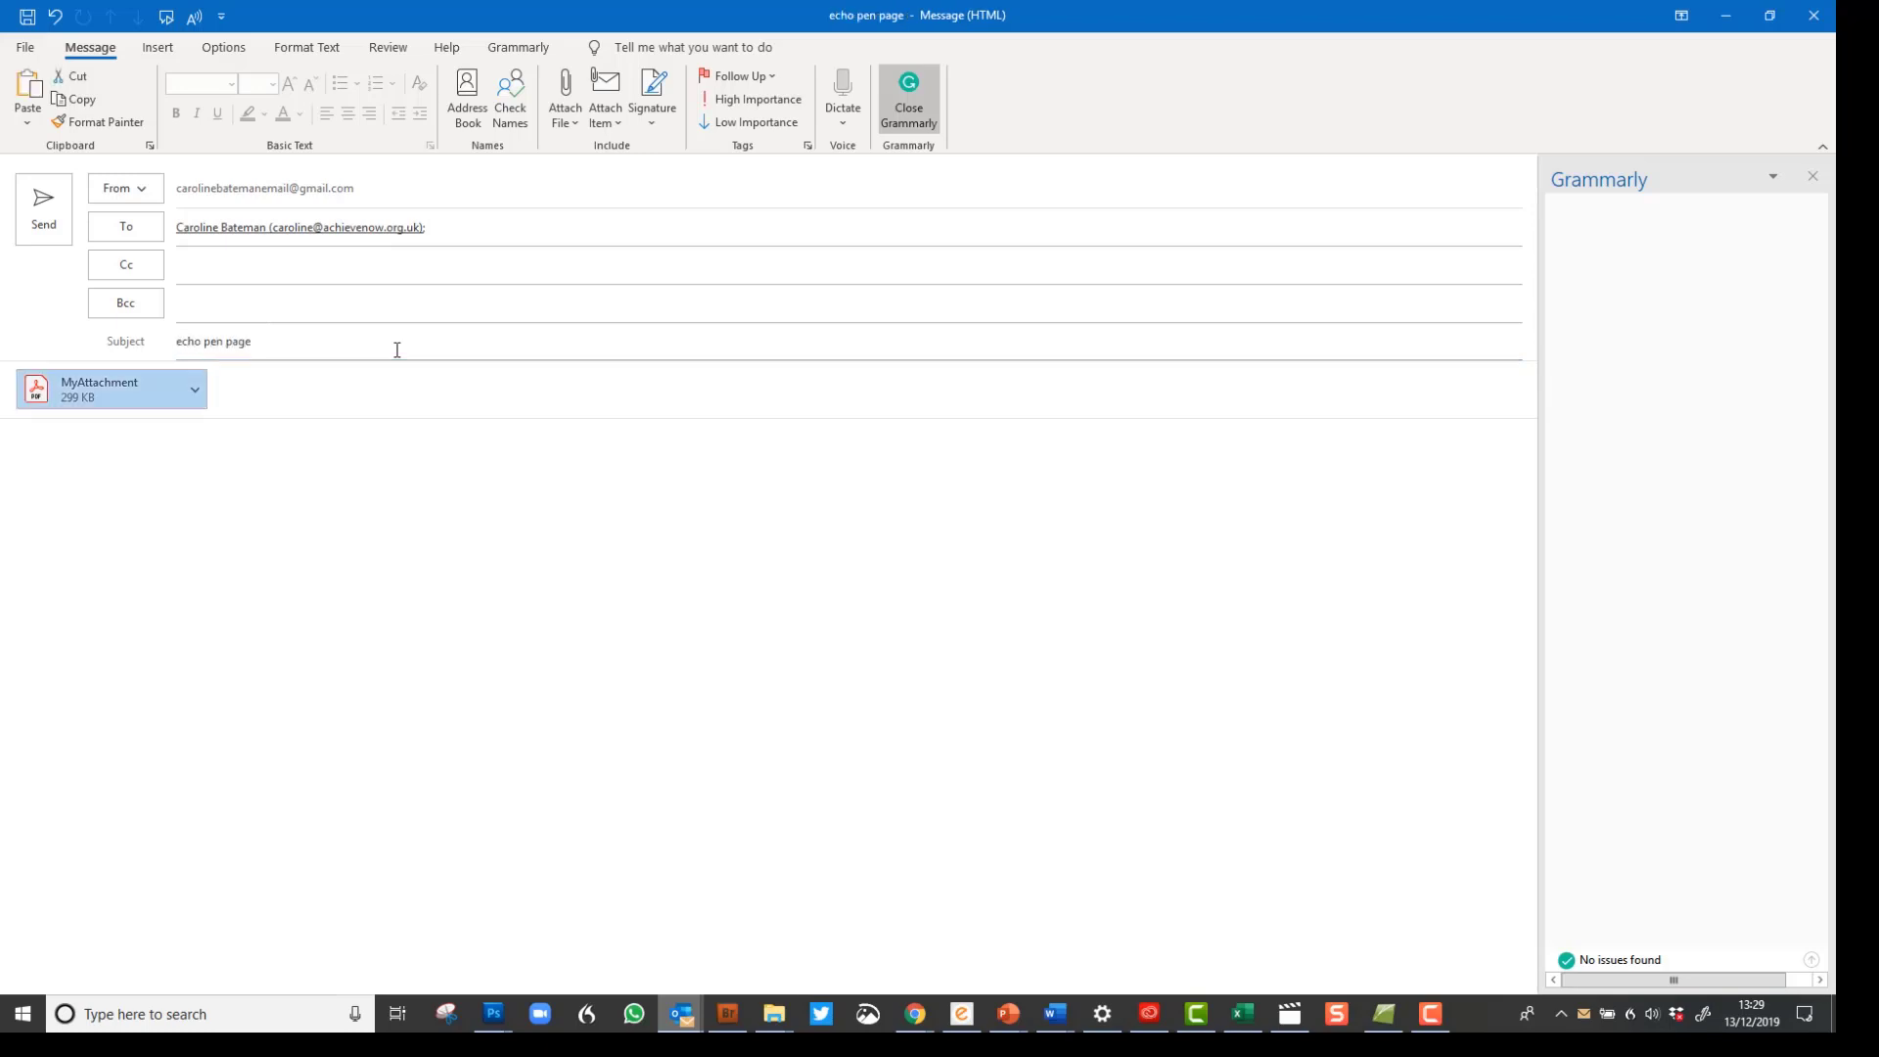
pyautogui.click(43, 204)
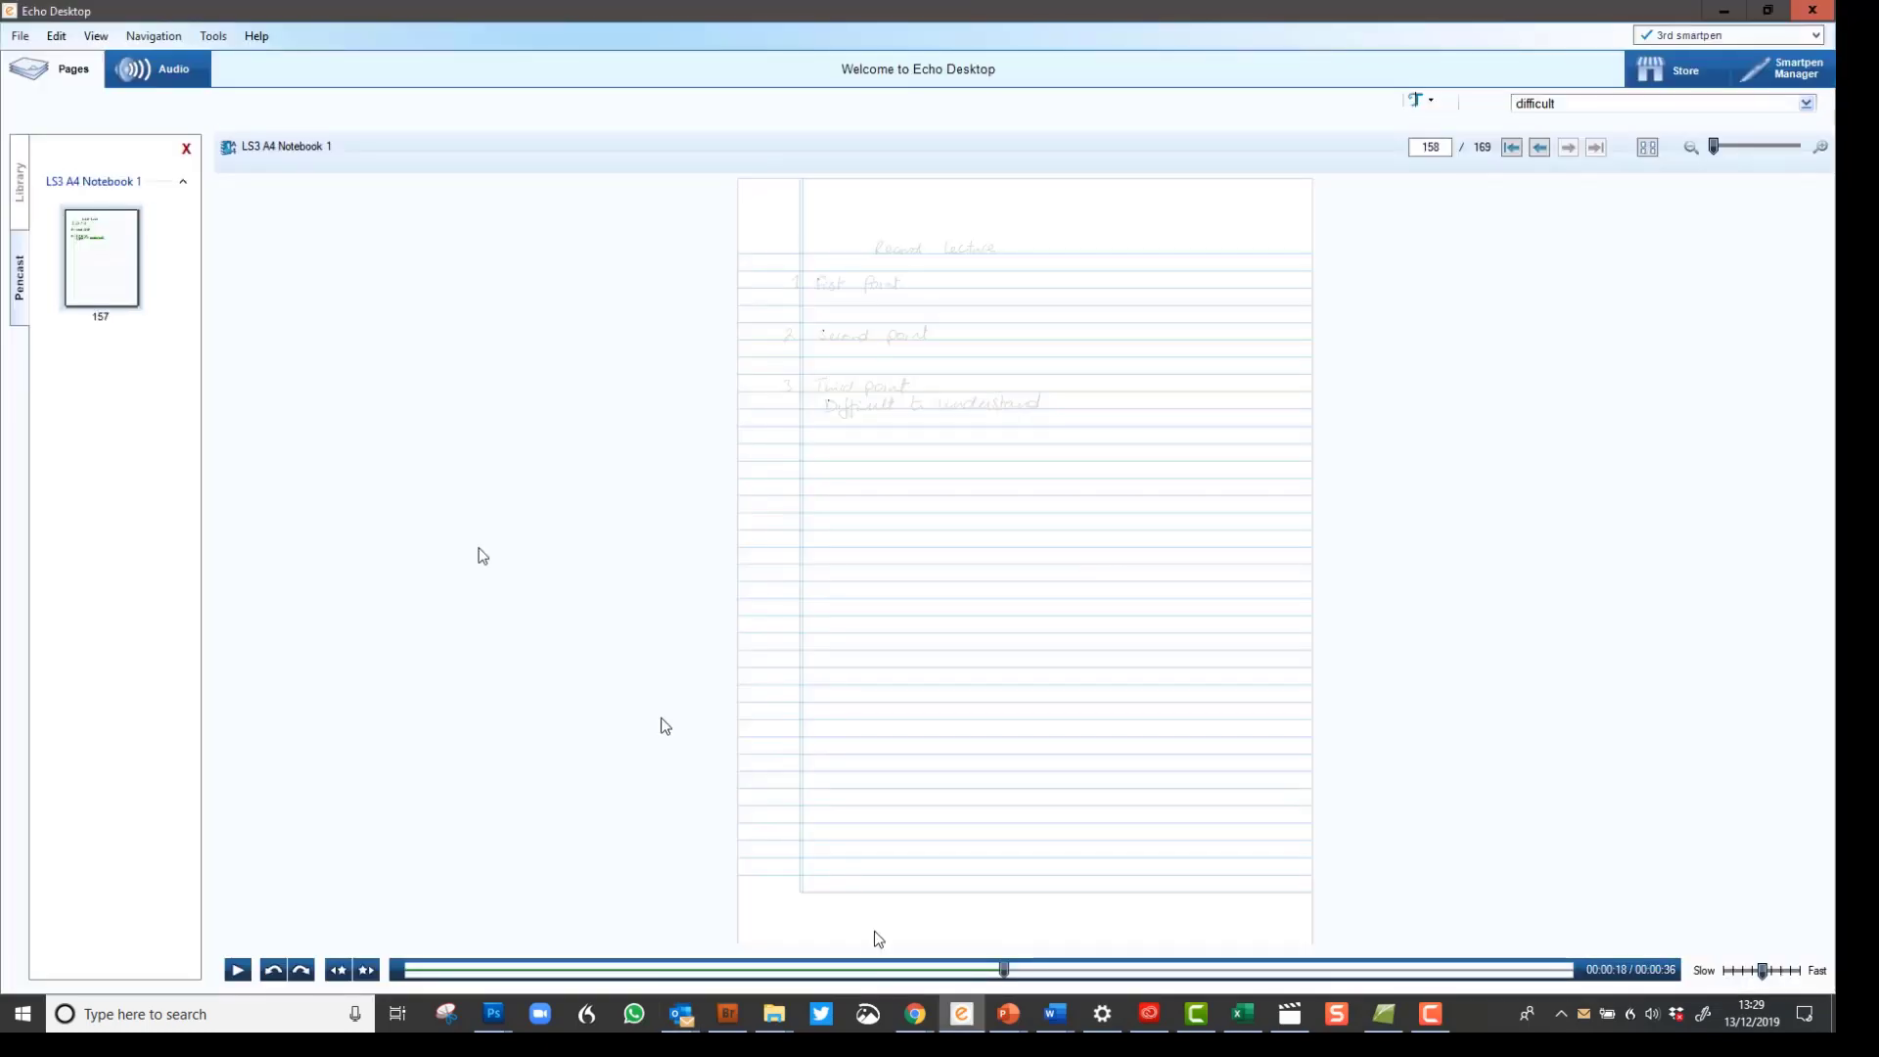
pyautogui.moveTo(1222, 1026)
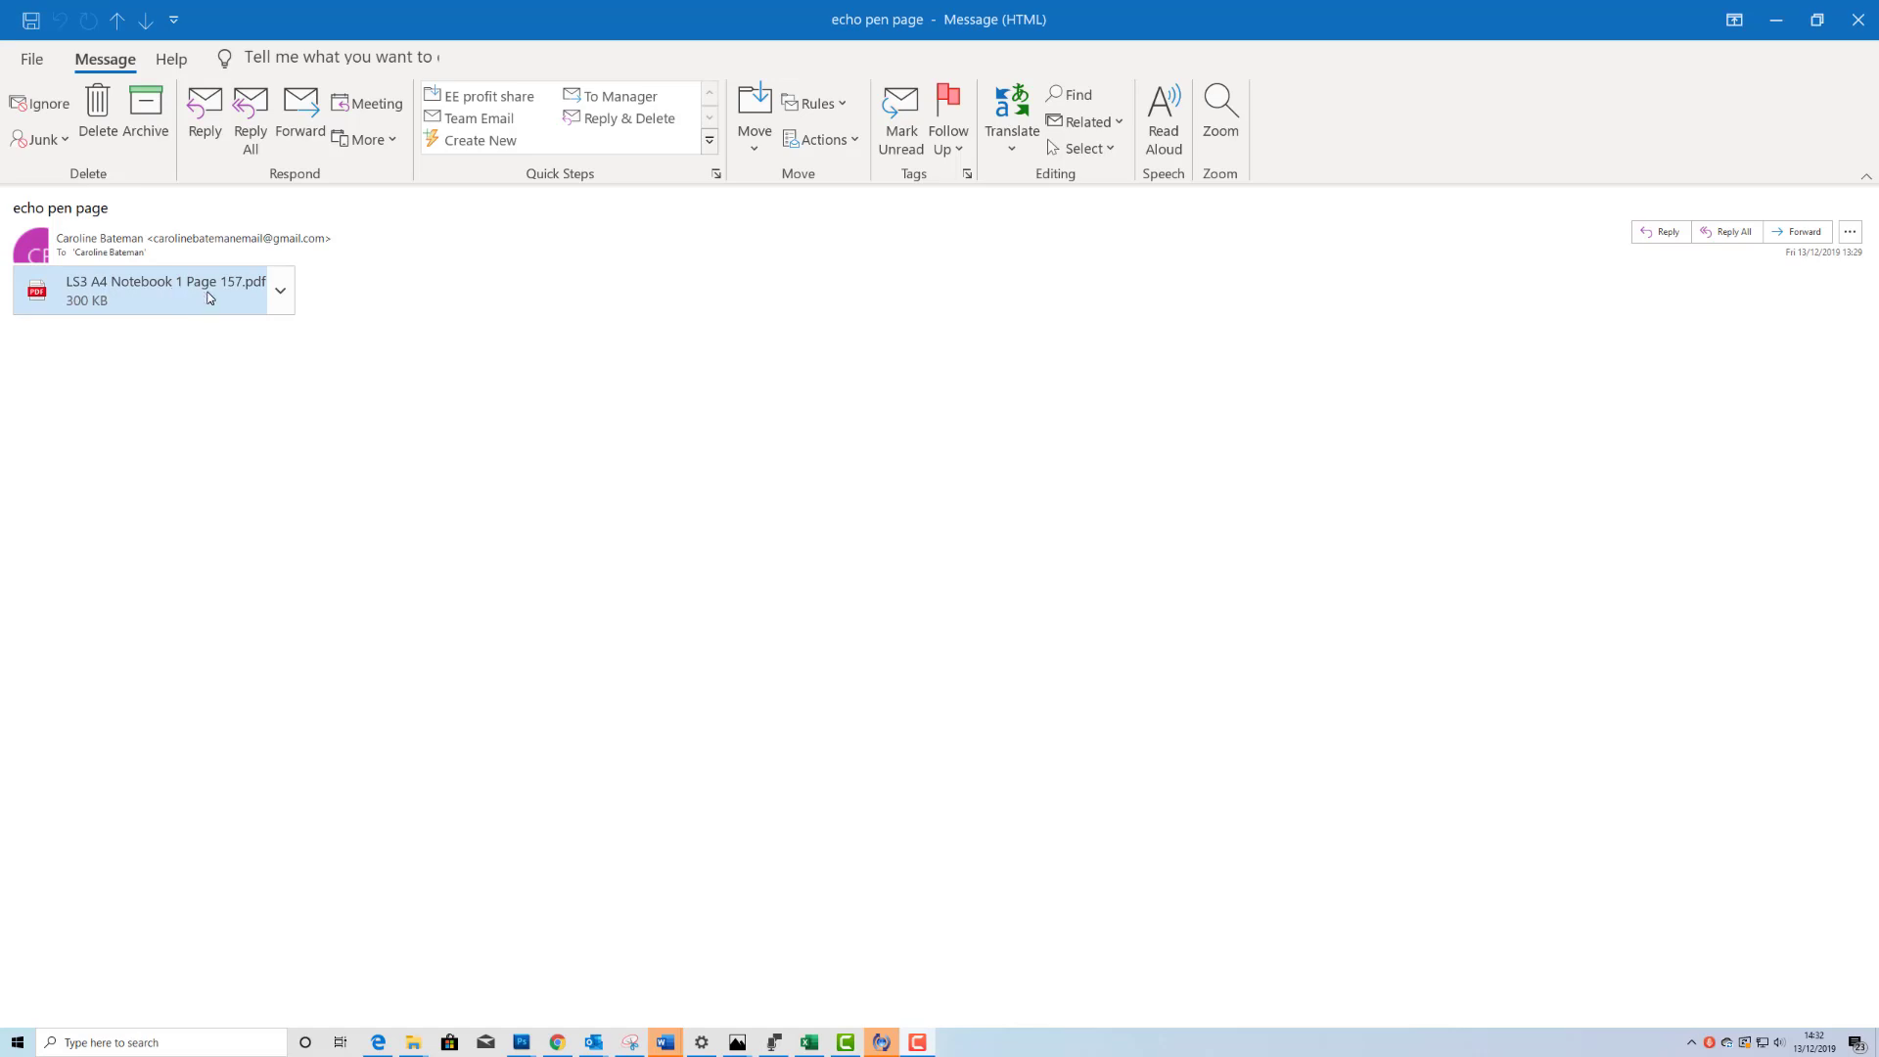
# Step: Check the attachment name in Save All Attachments, cancel, then open LS3 A4 Notebook 1 Page 157.pdf
pyautogui.click(280, 292)
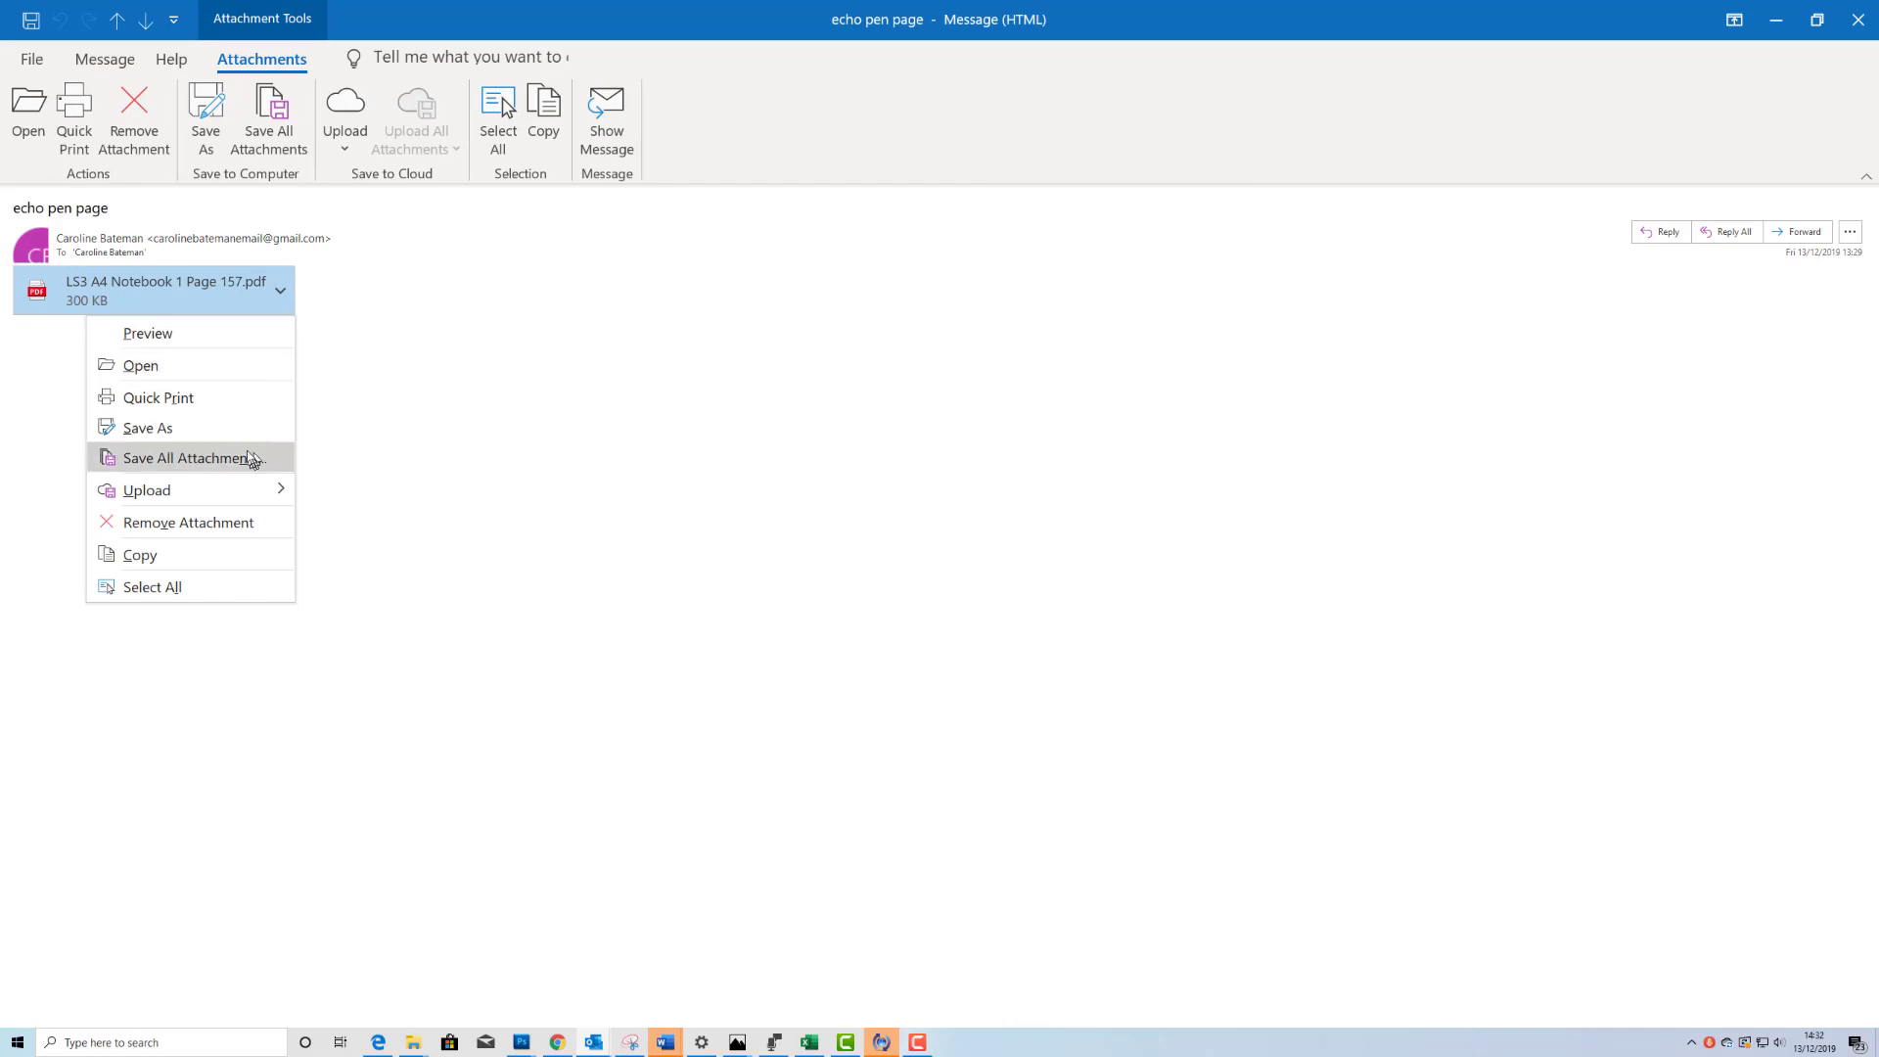
pyautogui.click(240, 431)
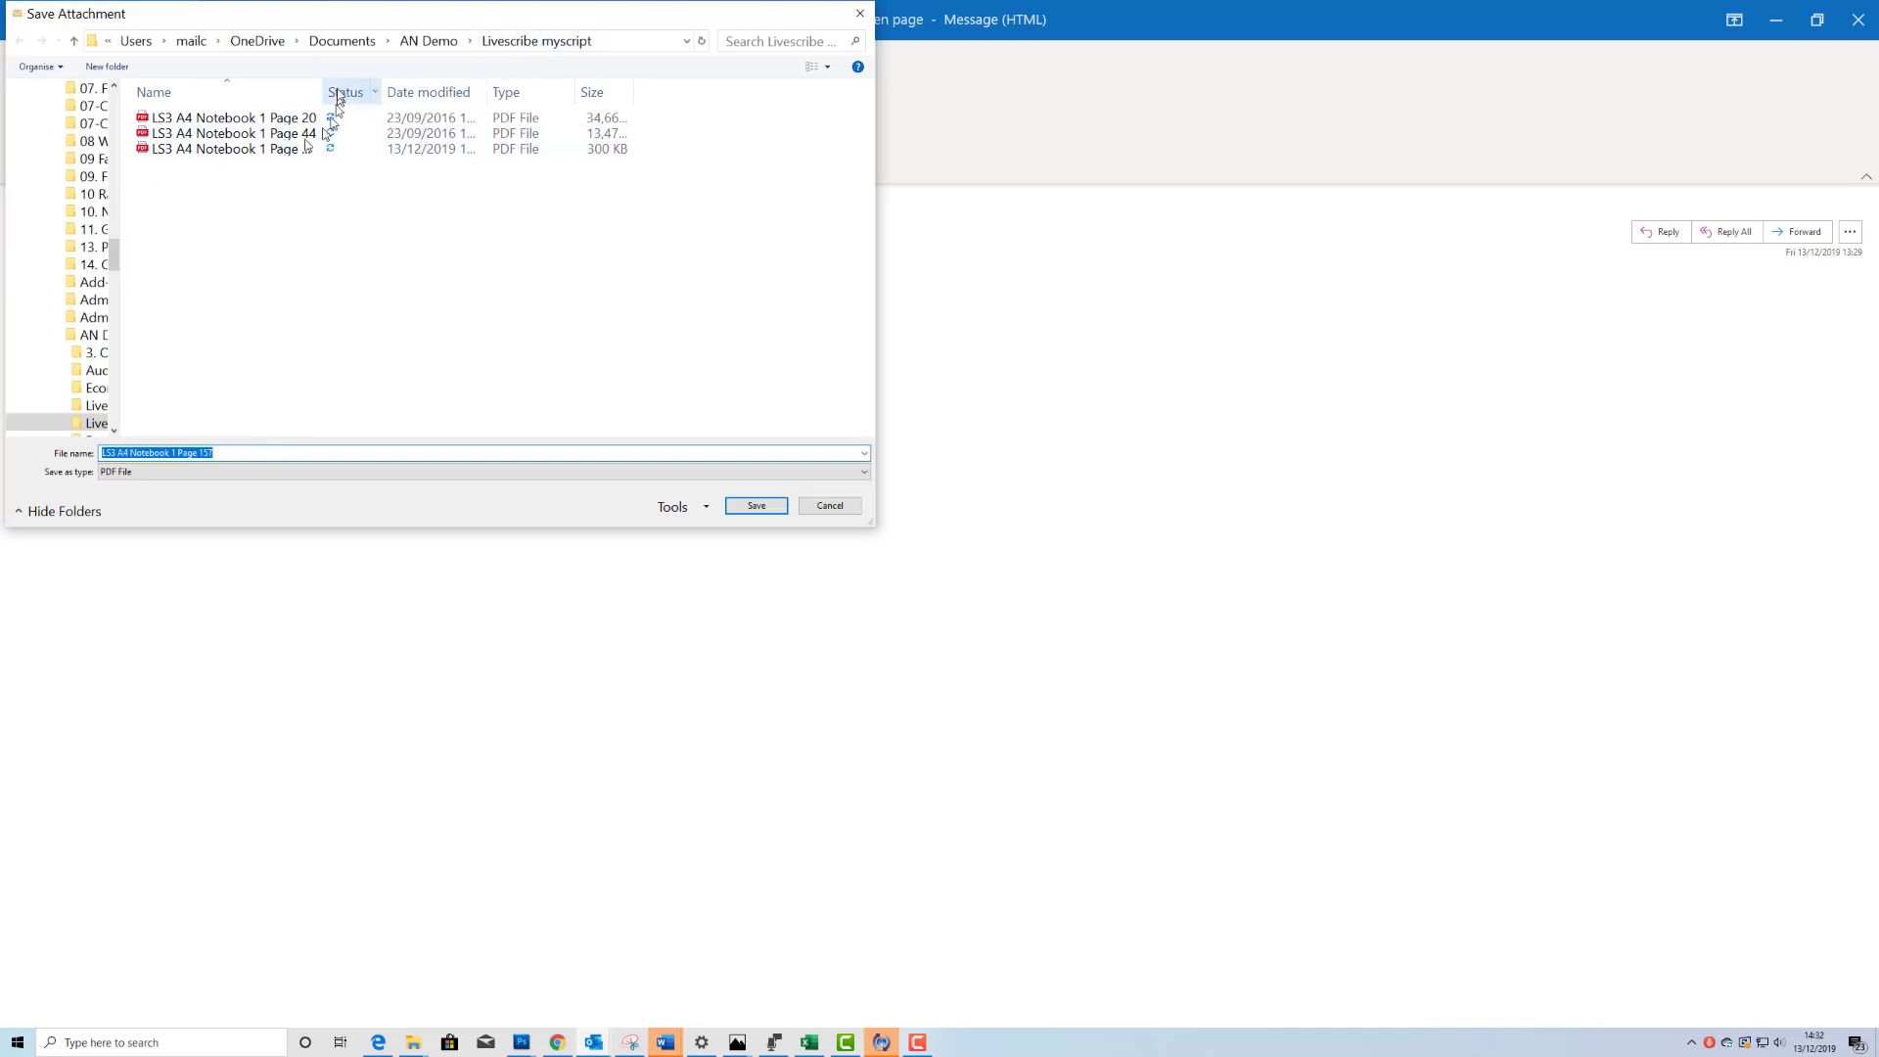
pyautogui.moveTo(323, 88); pyautogui.dragTo(407, 88)
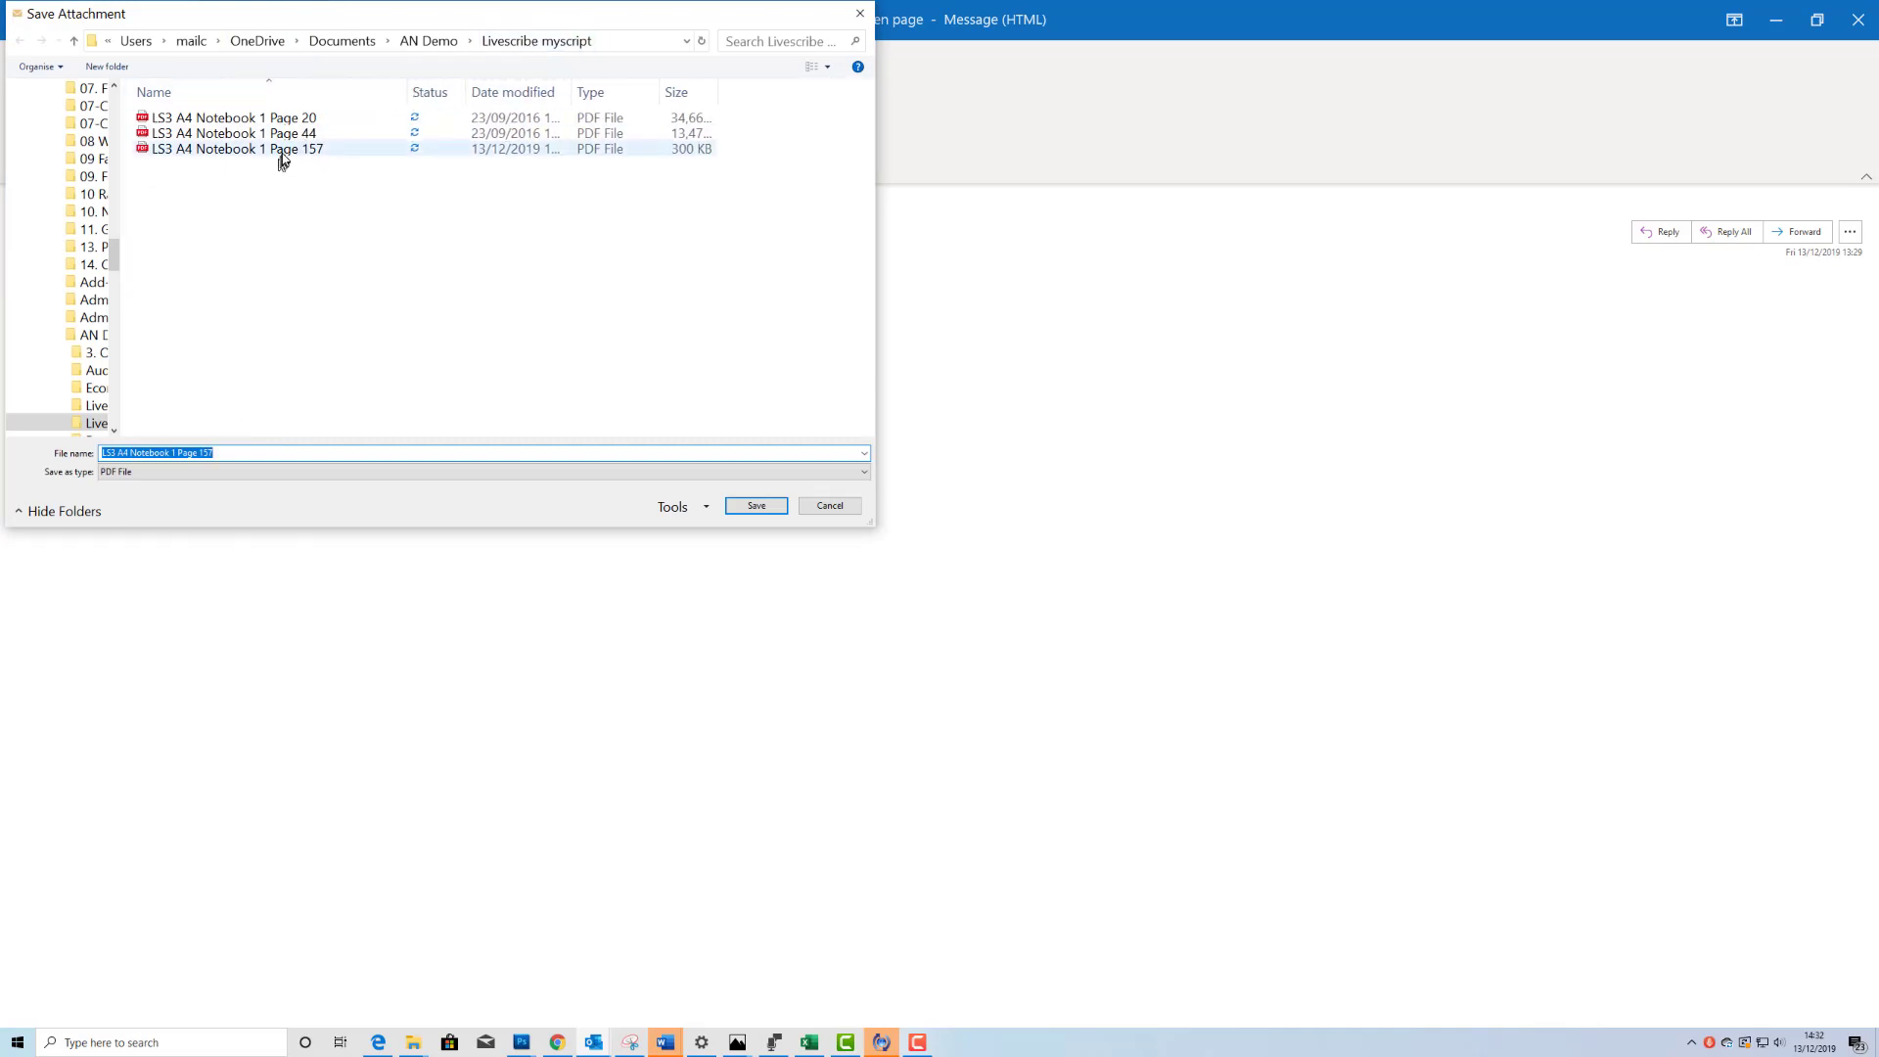
pyautogui.click(843, 507)
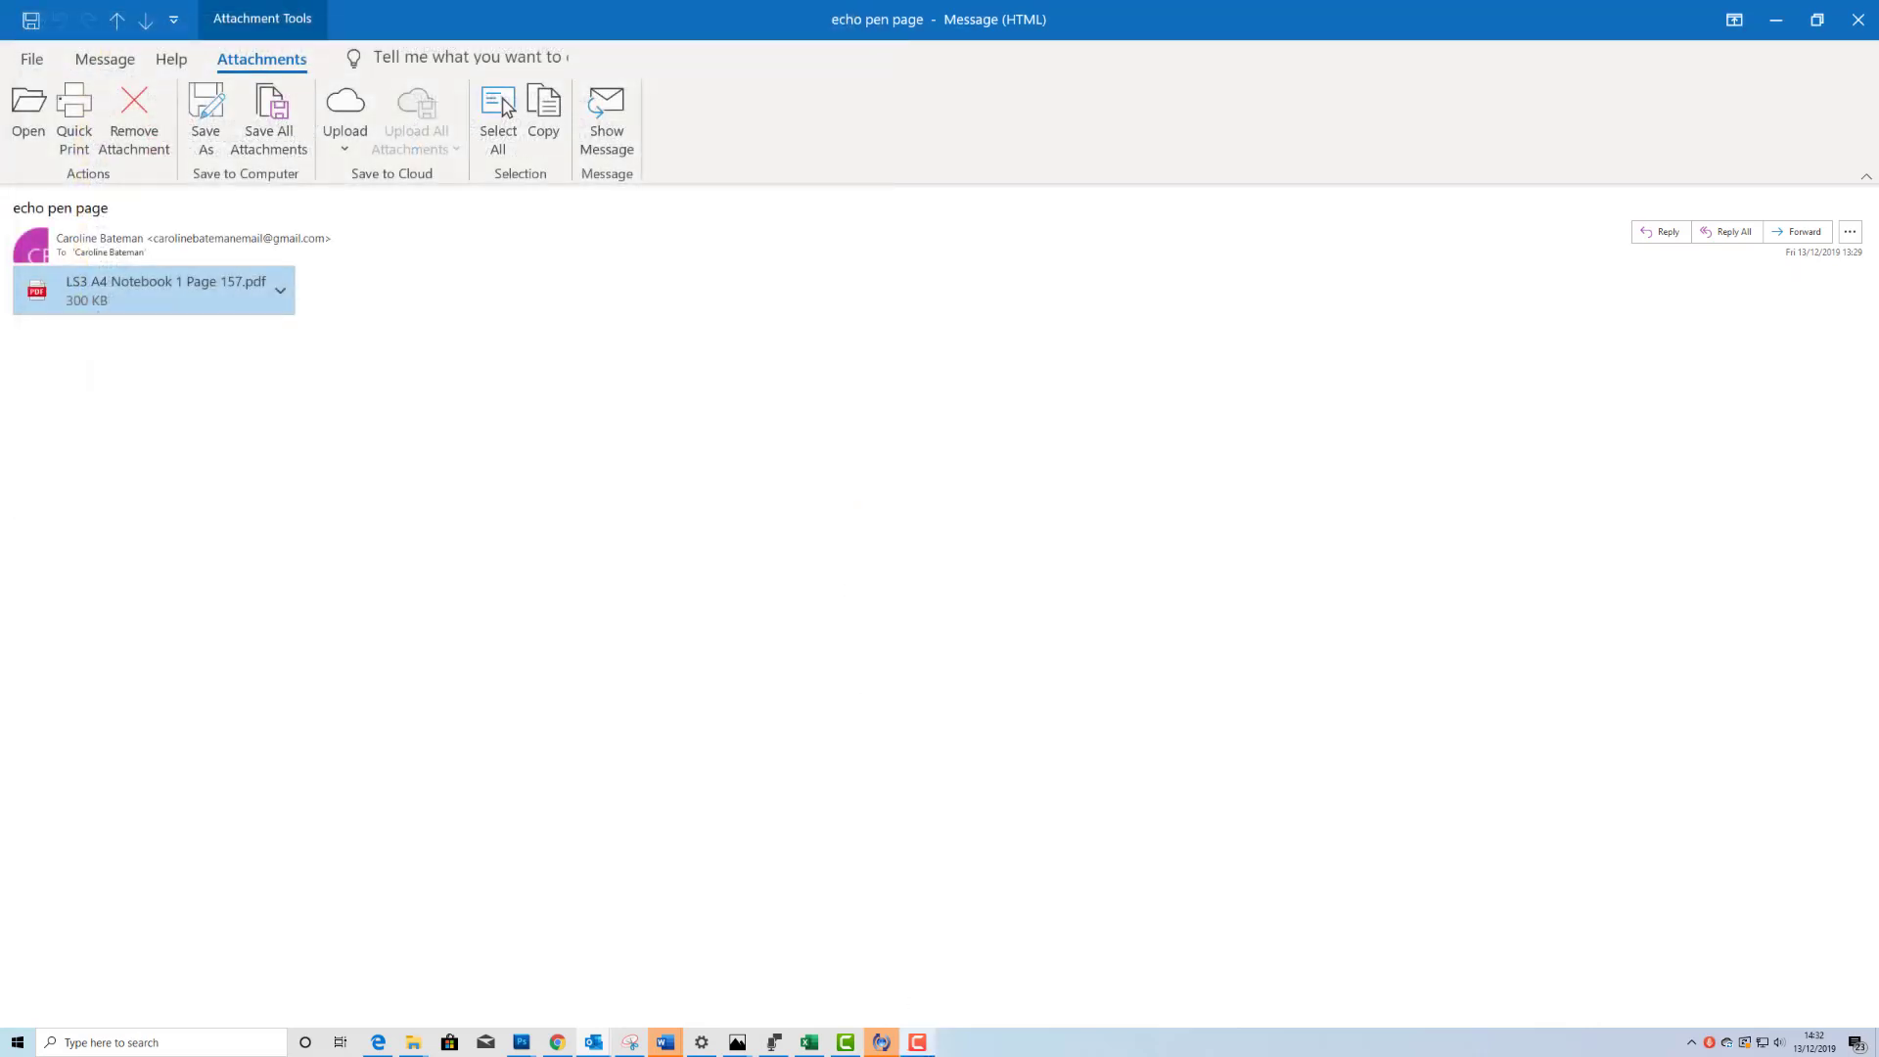
pyautogui.doubleClick(162, 303)
# Step: Open the lecture PDF in Edge and follow its livescribe.com/player link
pyautogui.click(863, 556)
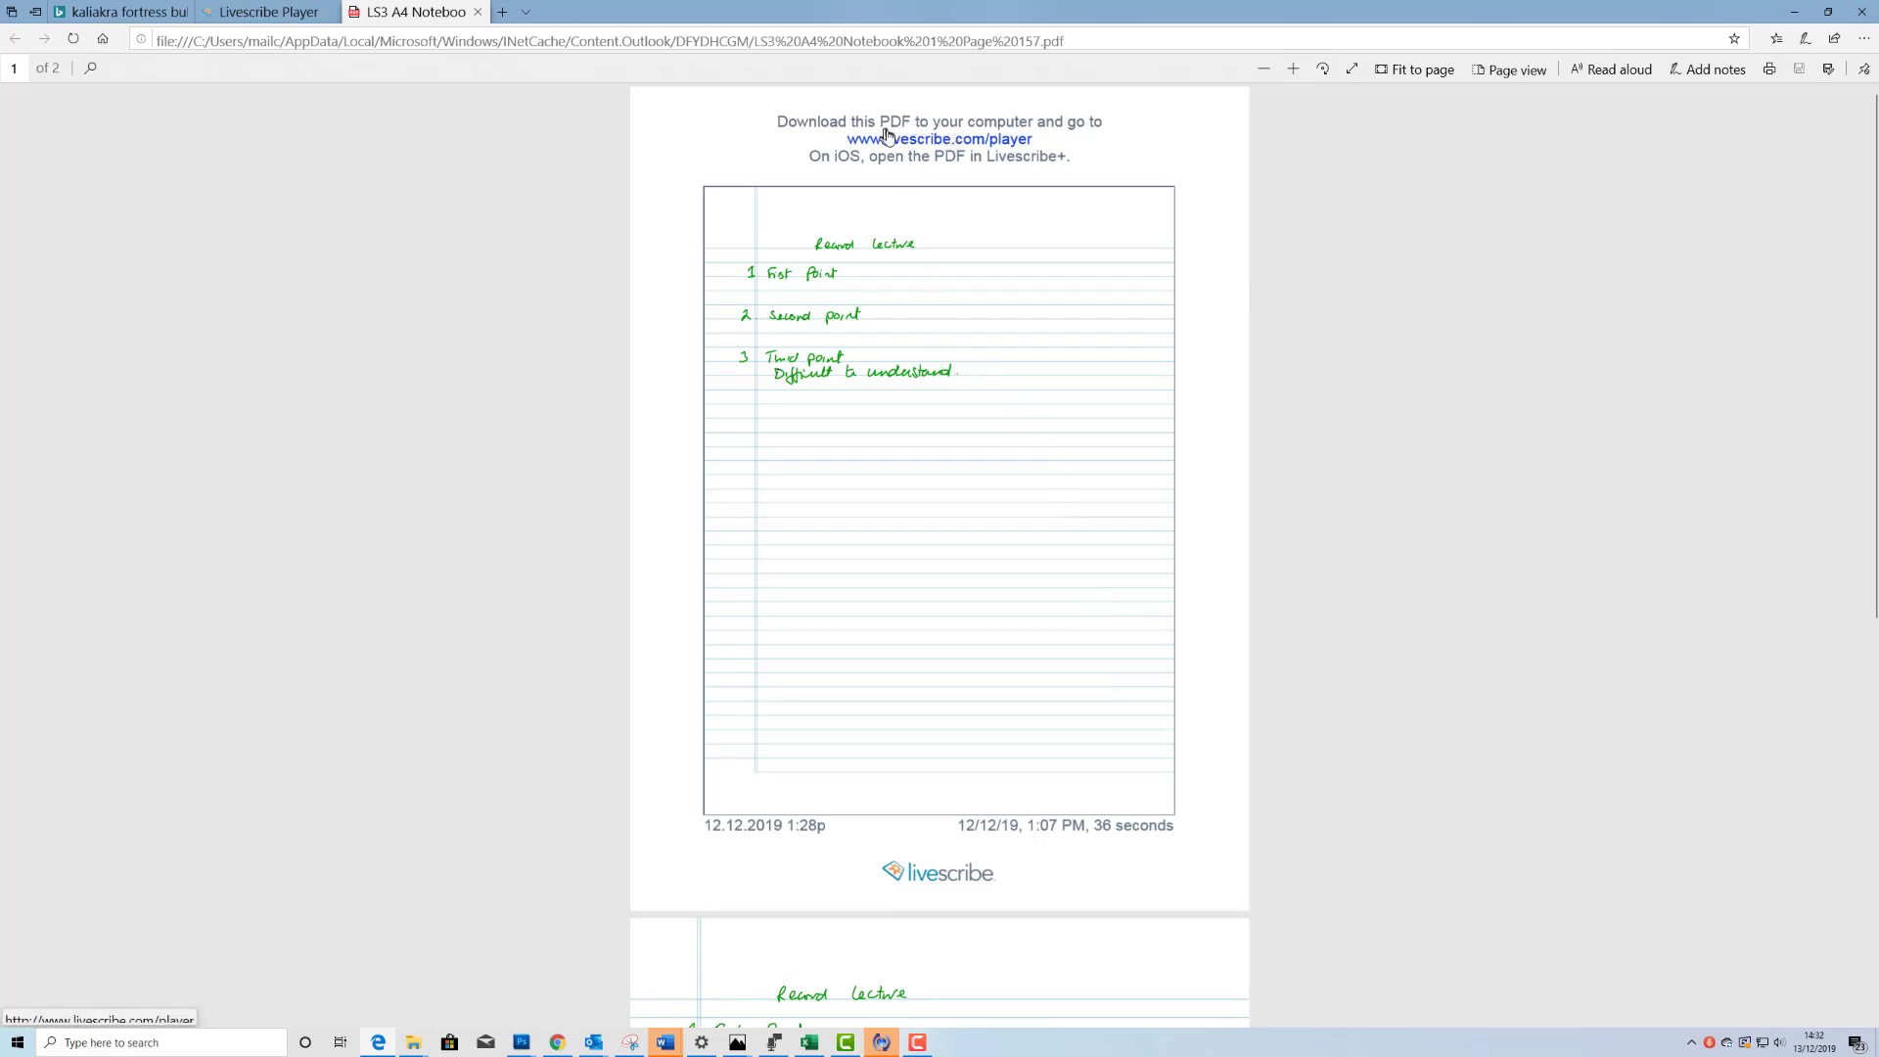
pyautogui.click(932, 145)
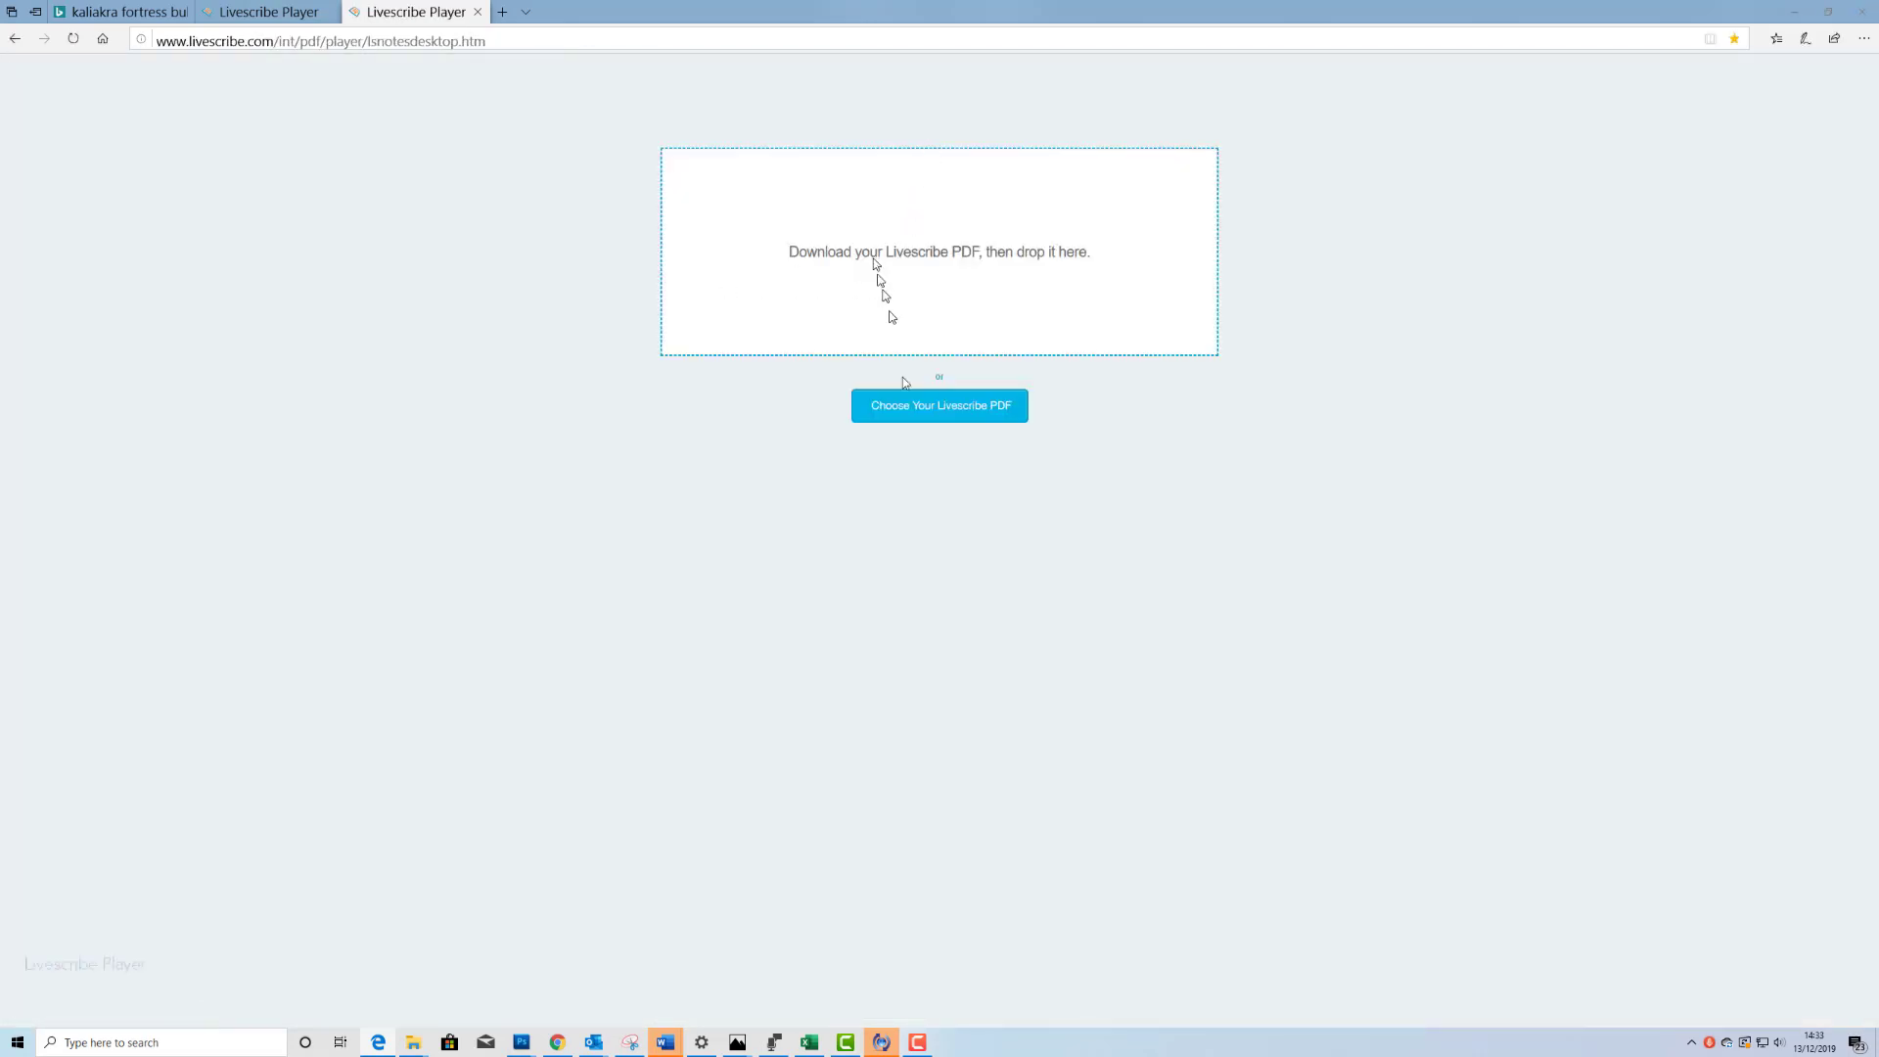
# Step: Load the Livescribe myscript PDF into the Player, play the audio from the word 'Difficult', then pause
pyautogui.click(915, 413)
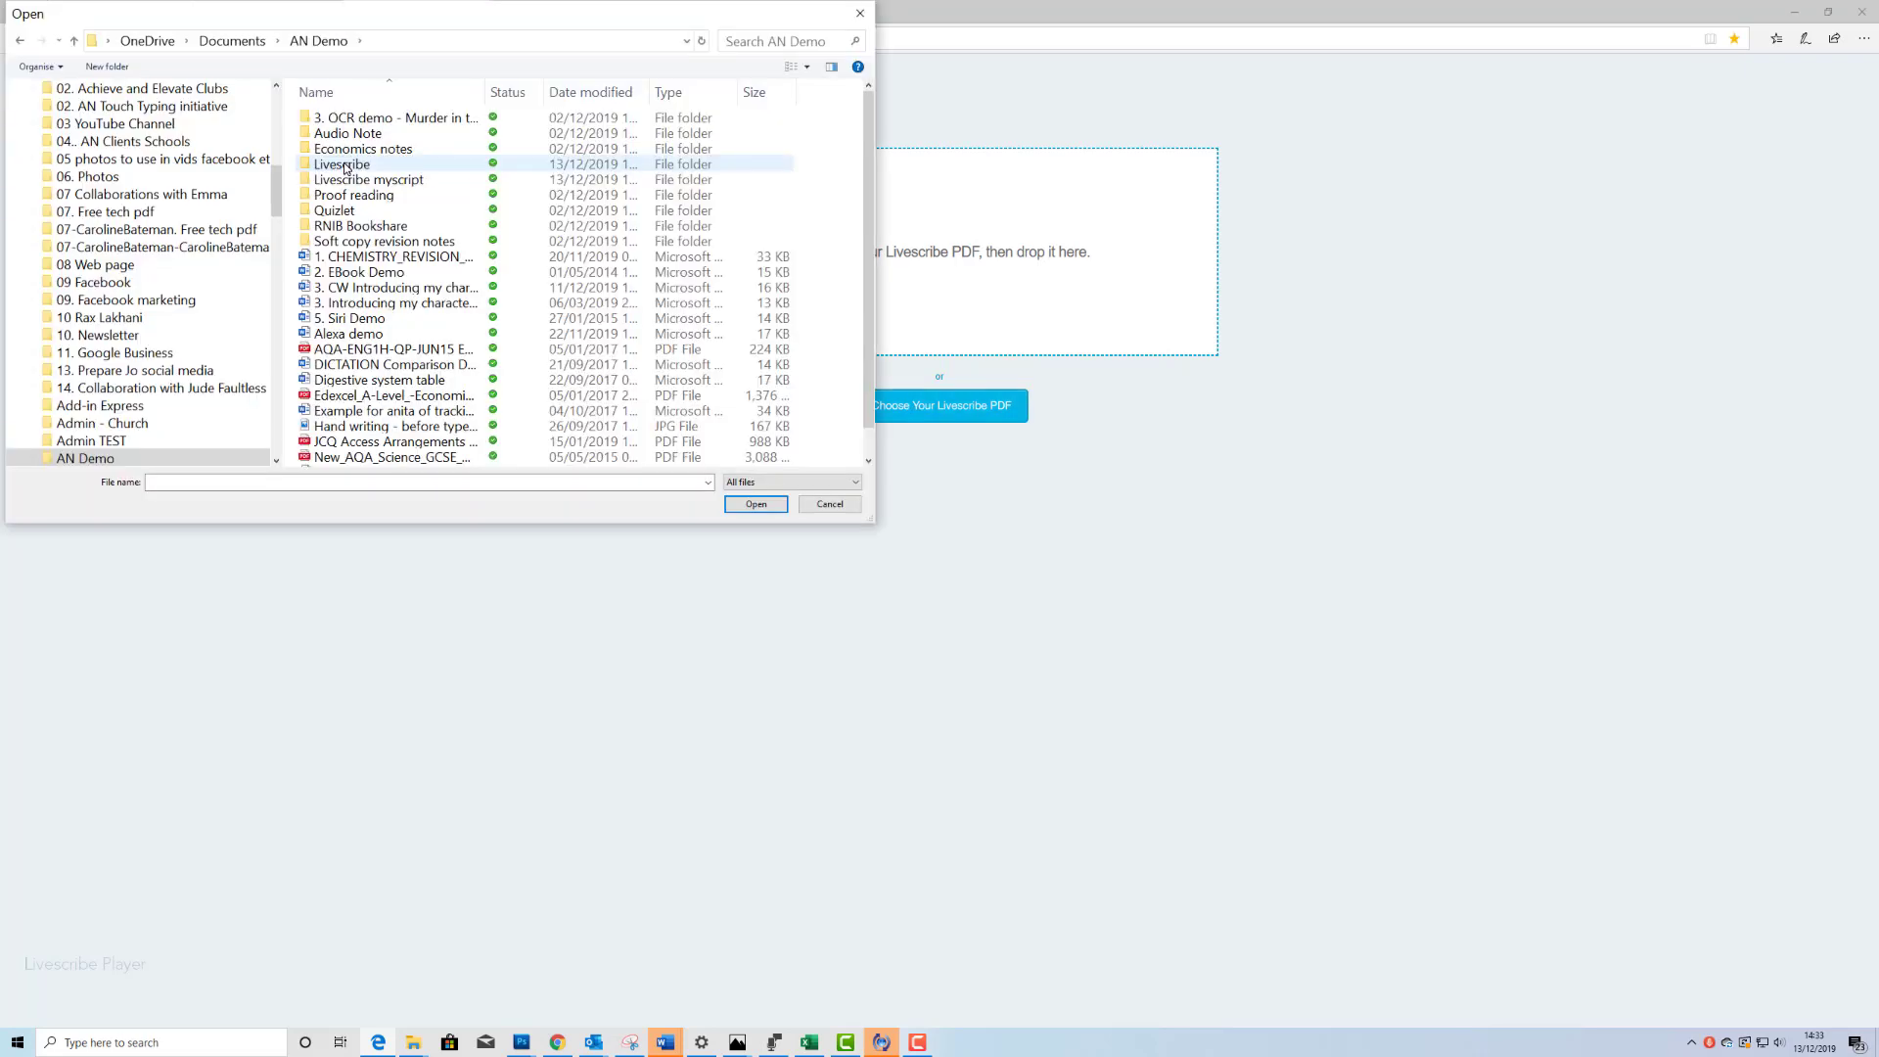
pyautogui.doubleClick(349, 181)
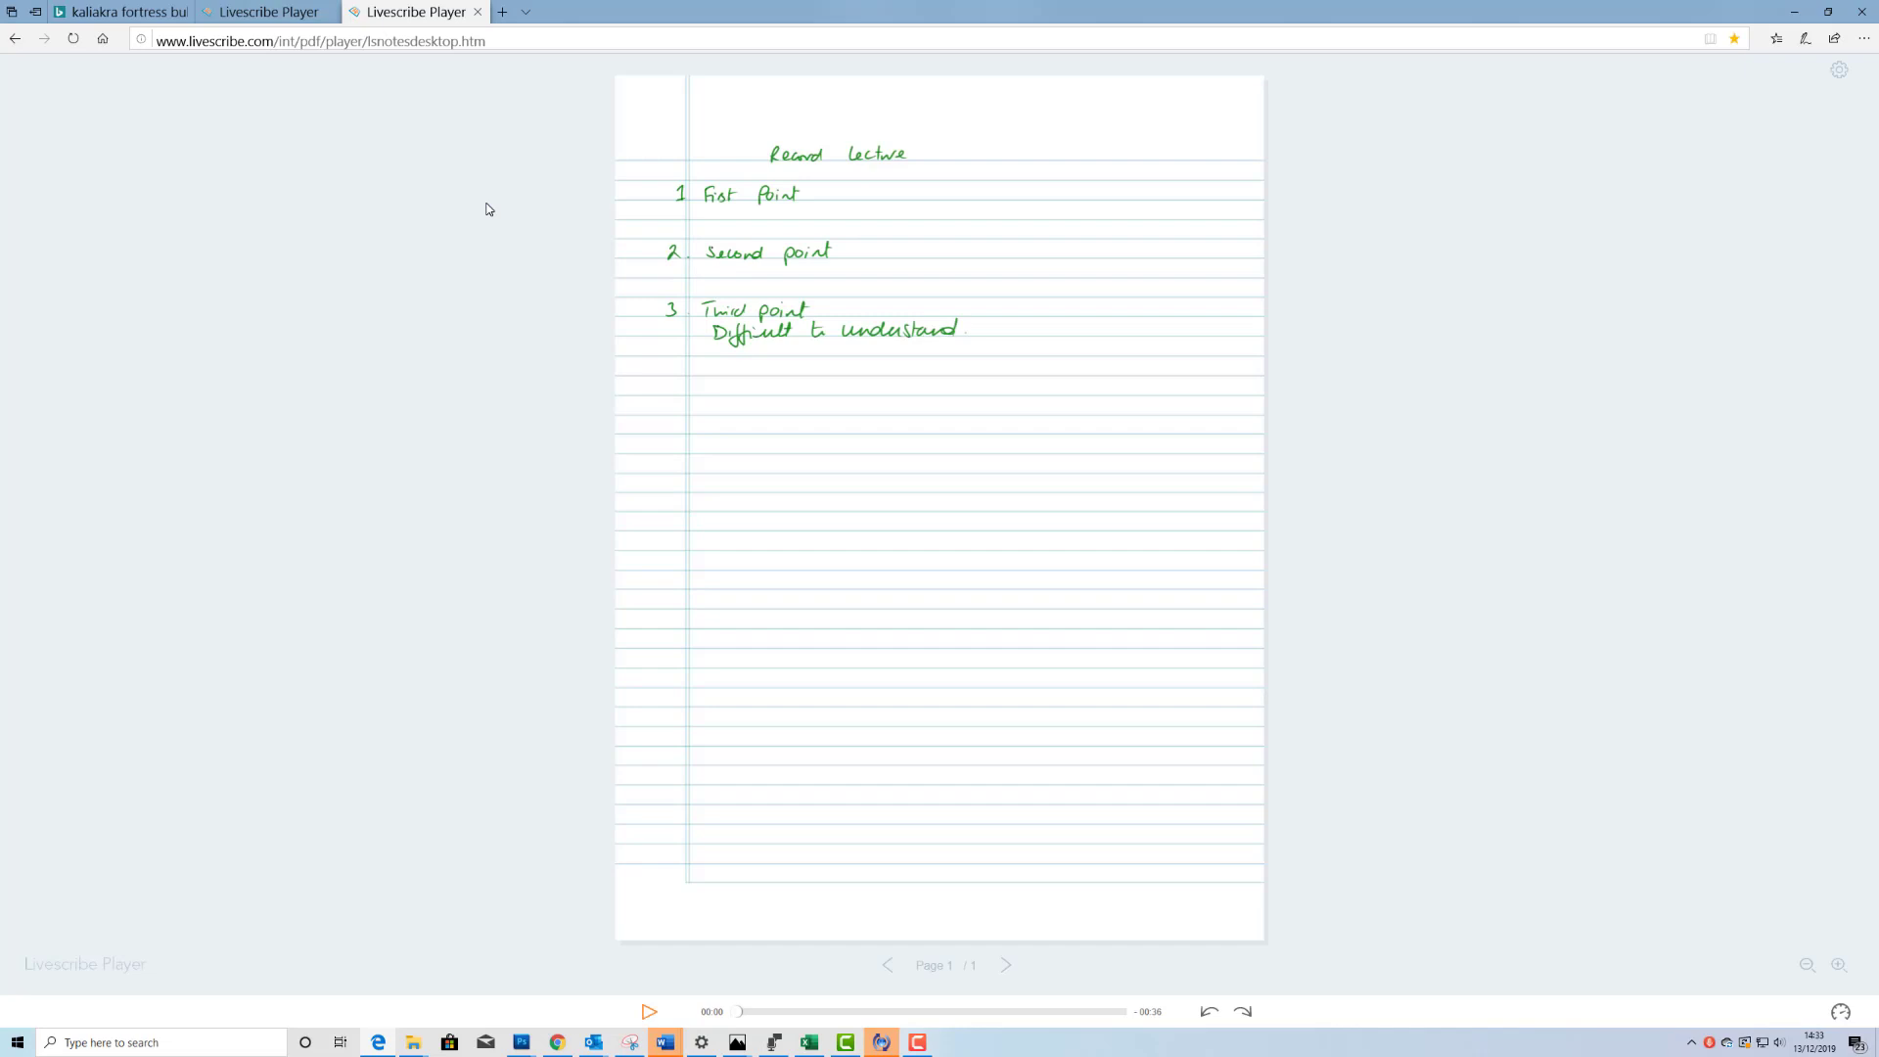
pyautogui.click(651, 1014)
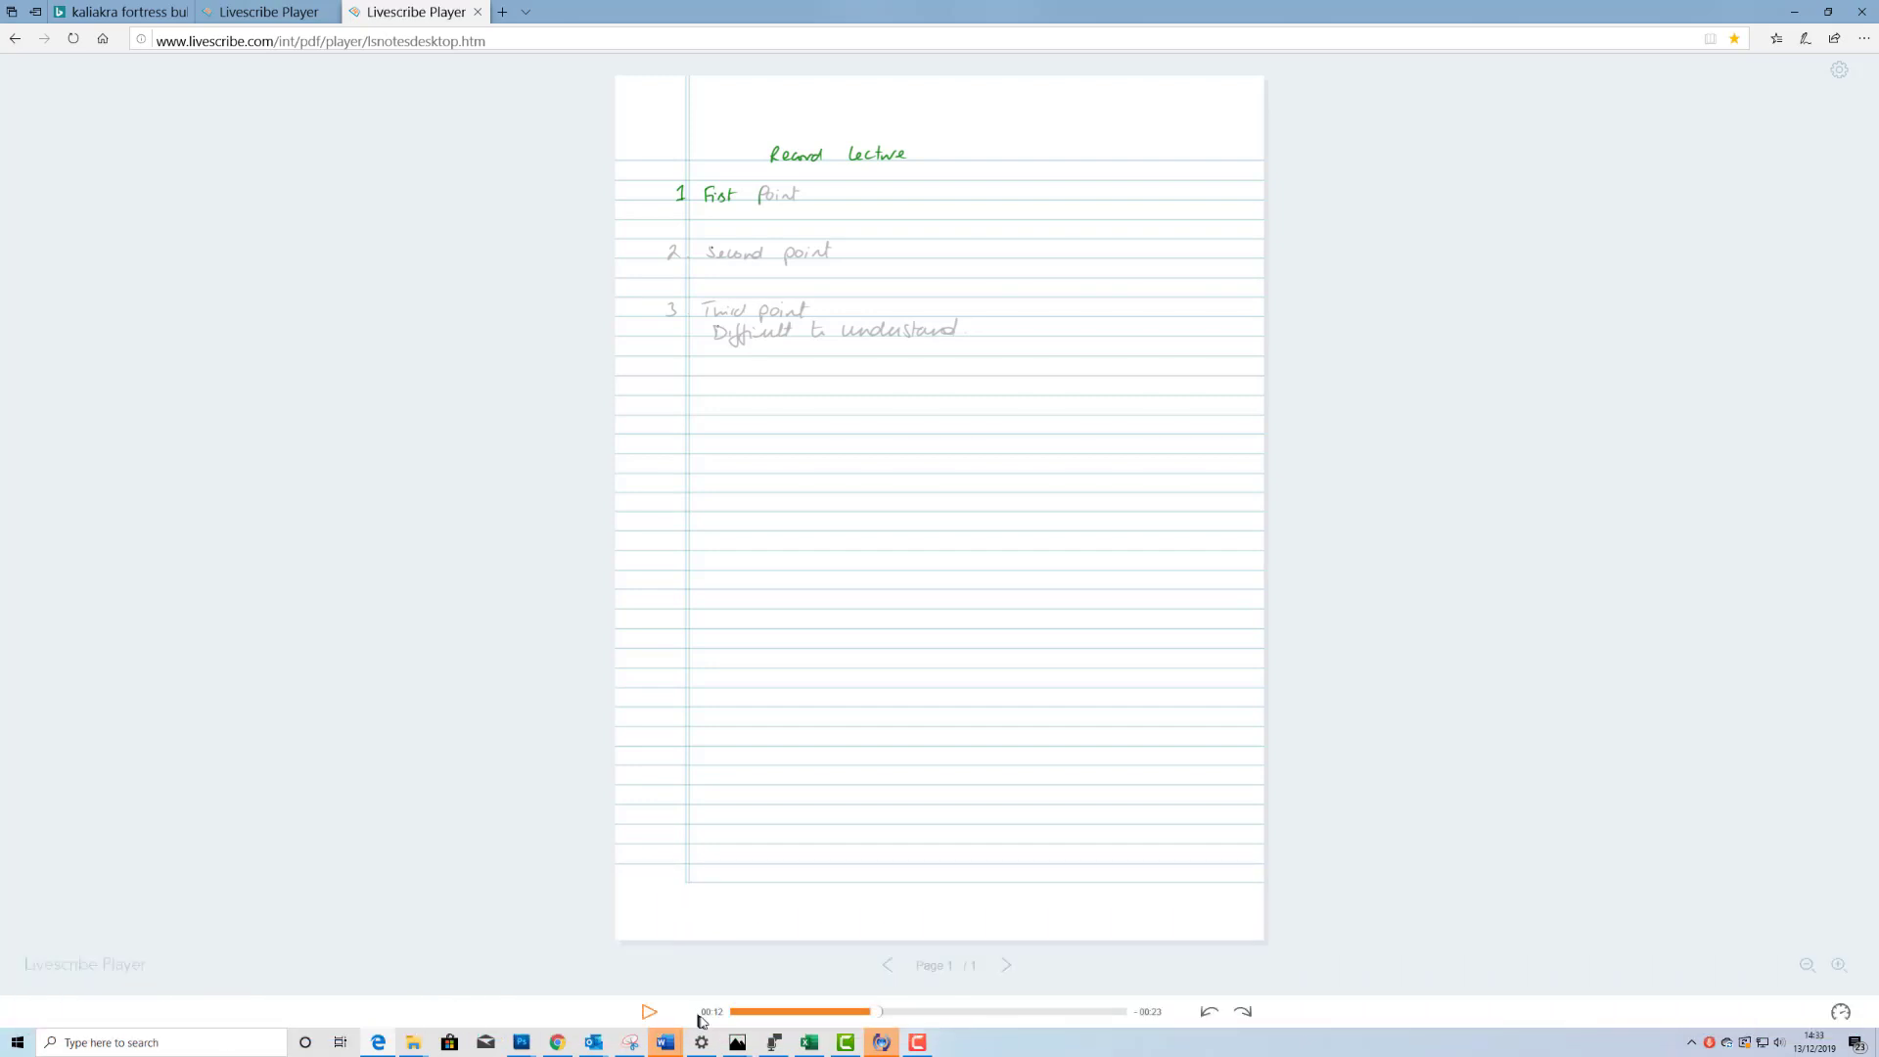
pyautogui.click(737, 331)
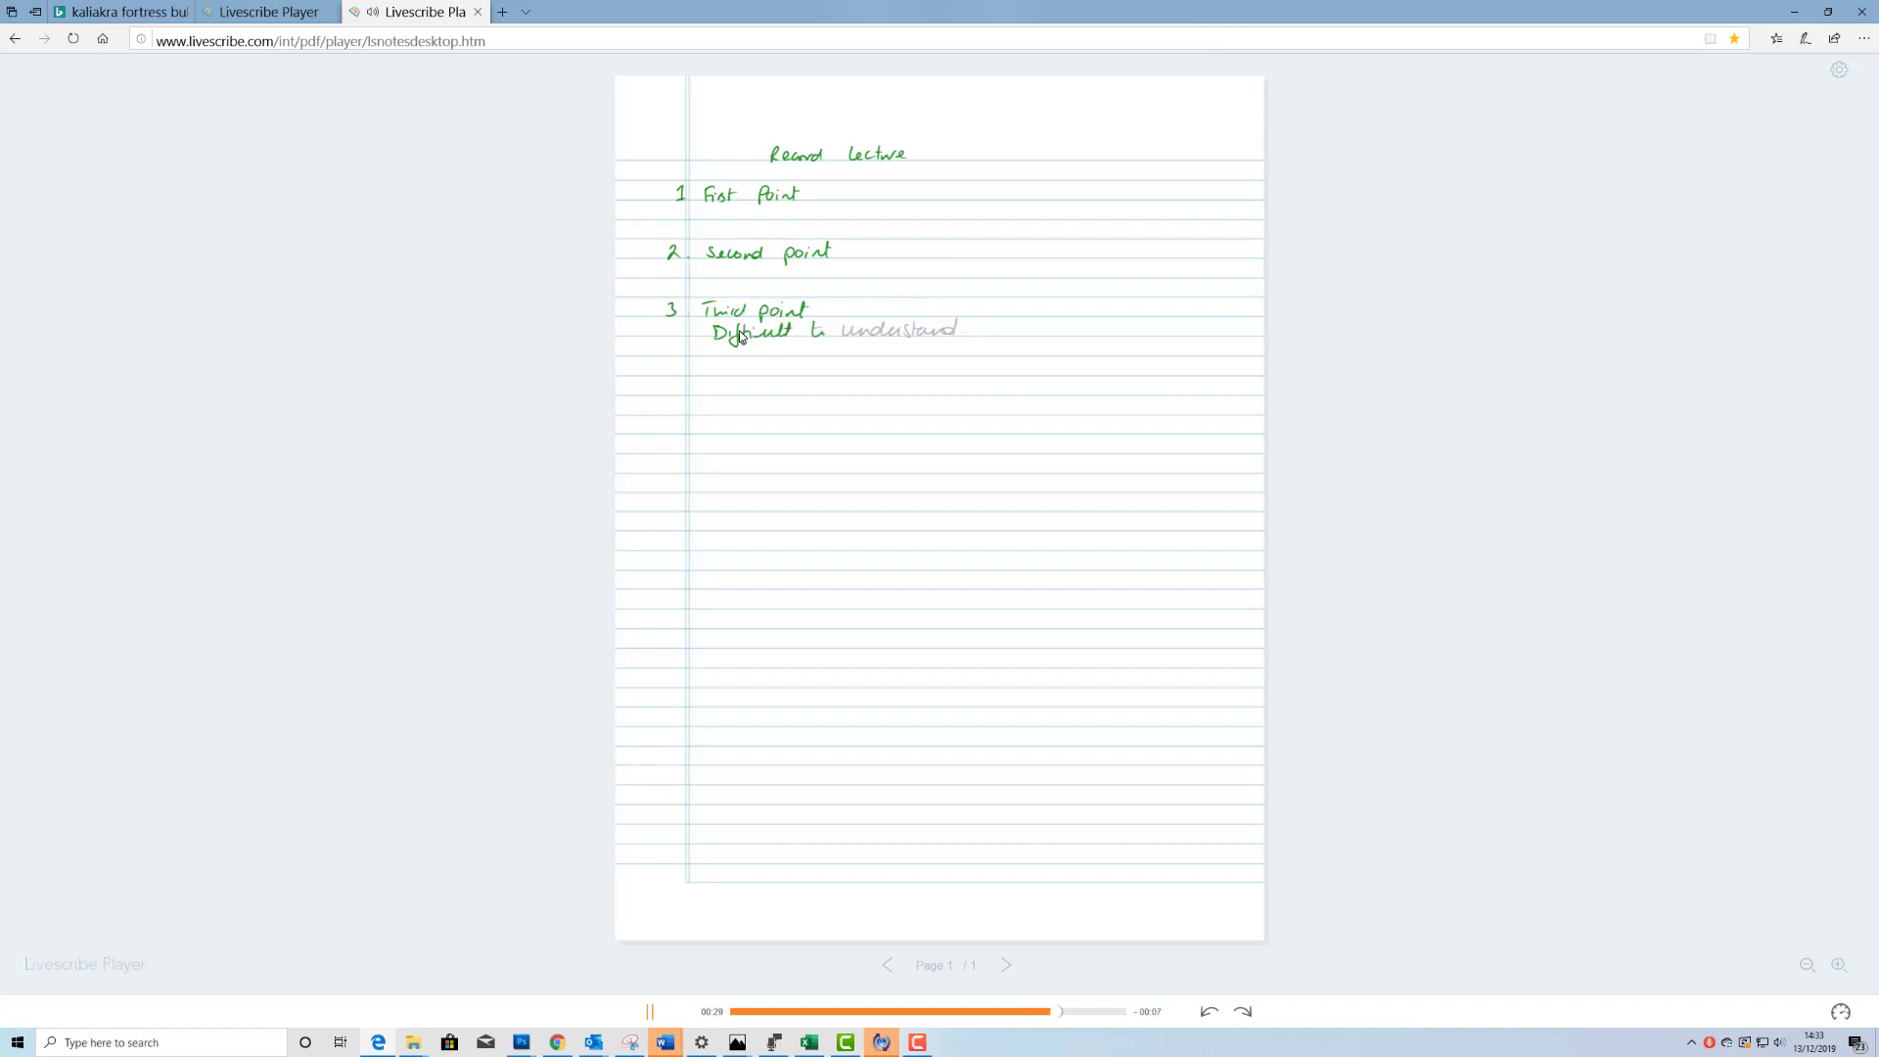
pyautogui.click(648, 1011)
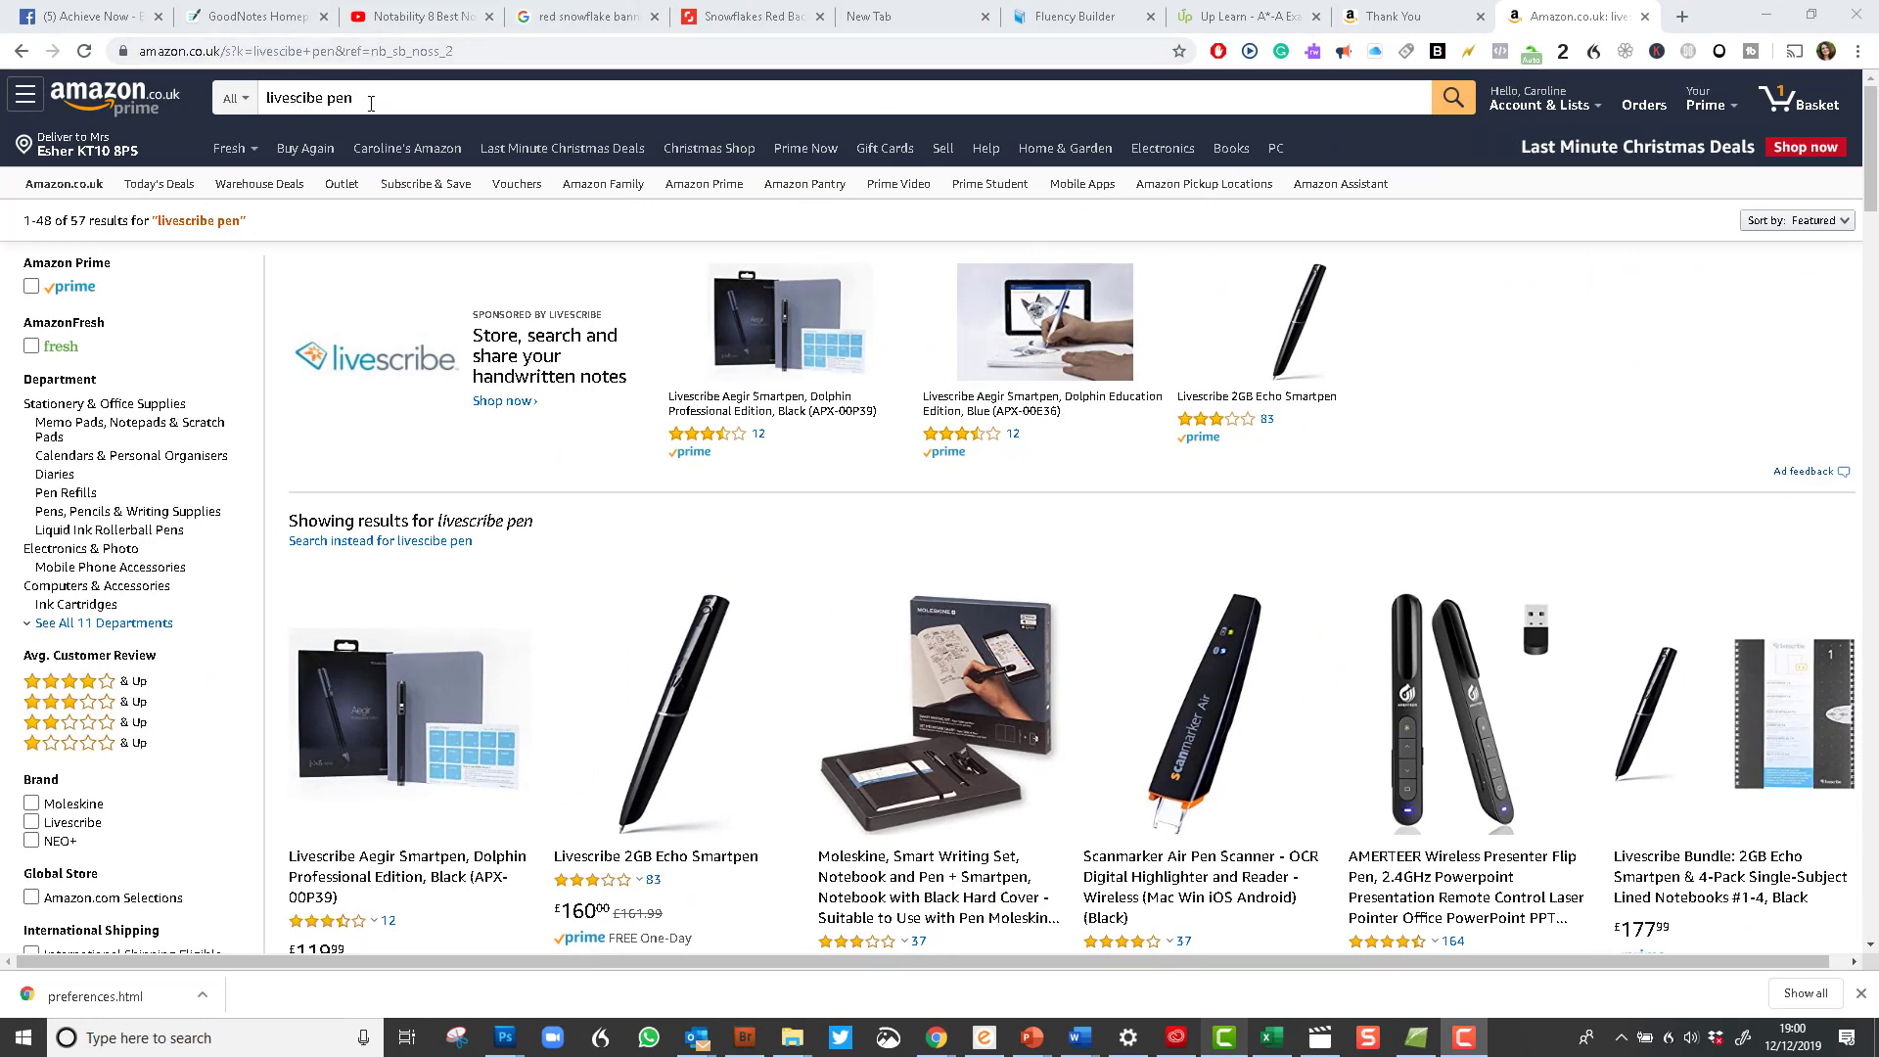
pyautogui.scroll(-4, 1576, 262)
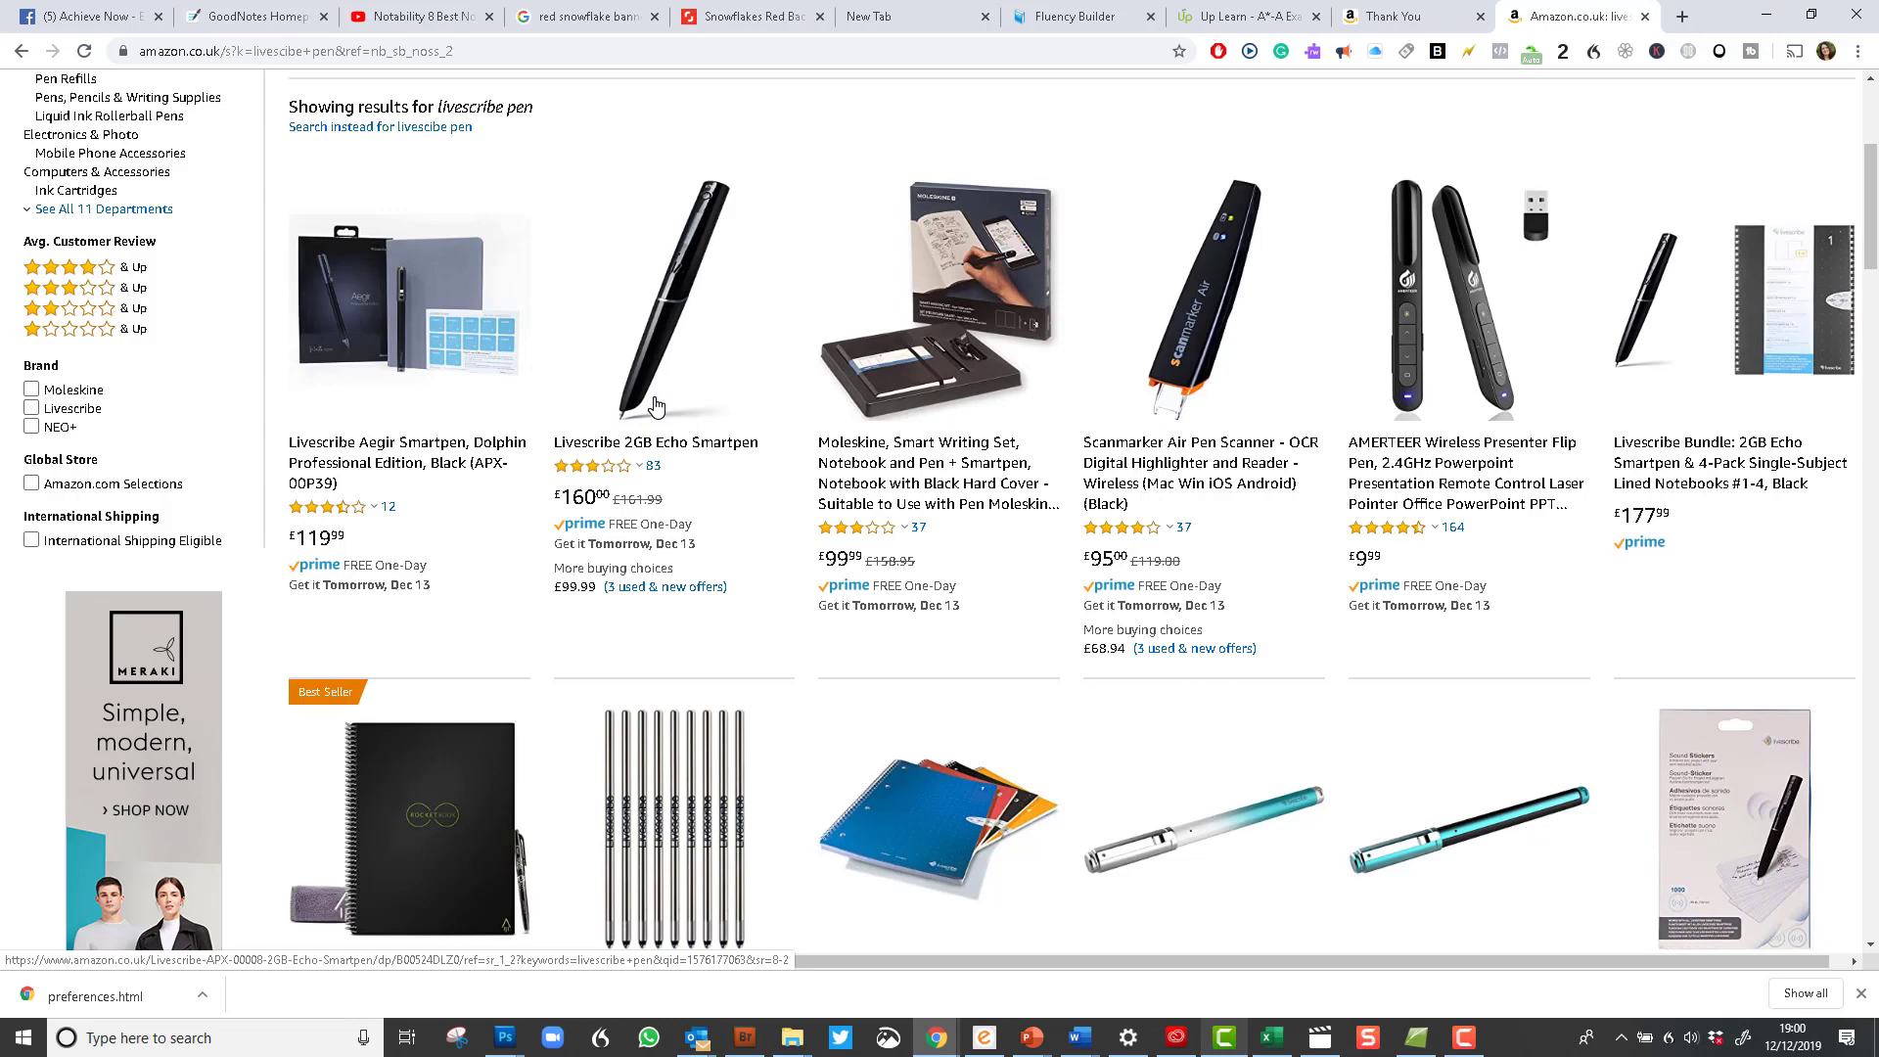
pyautogui.moveTo(1869, 194); pyautogui.dragTo(1870, 243)
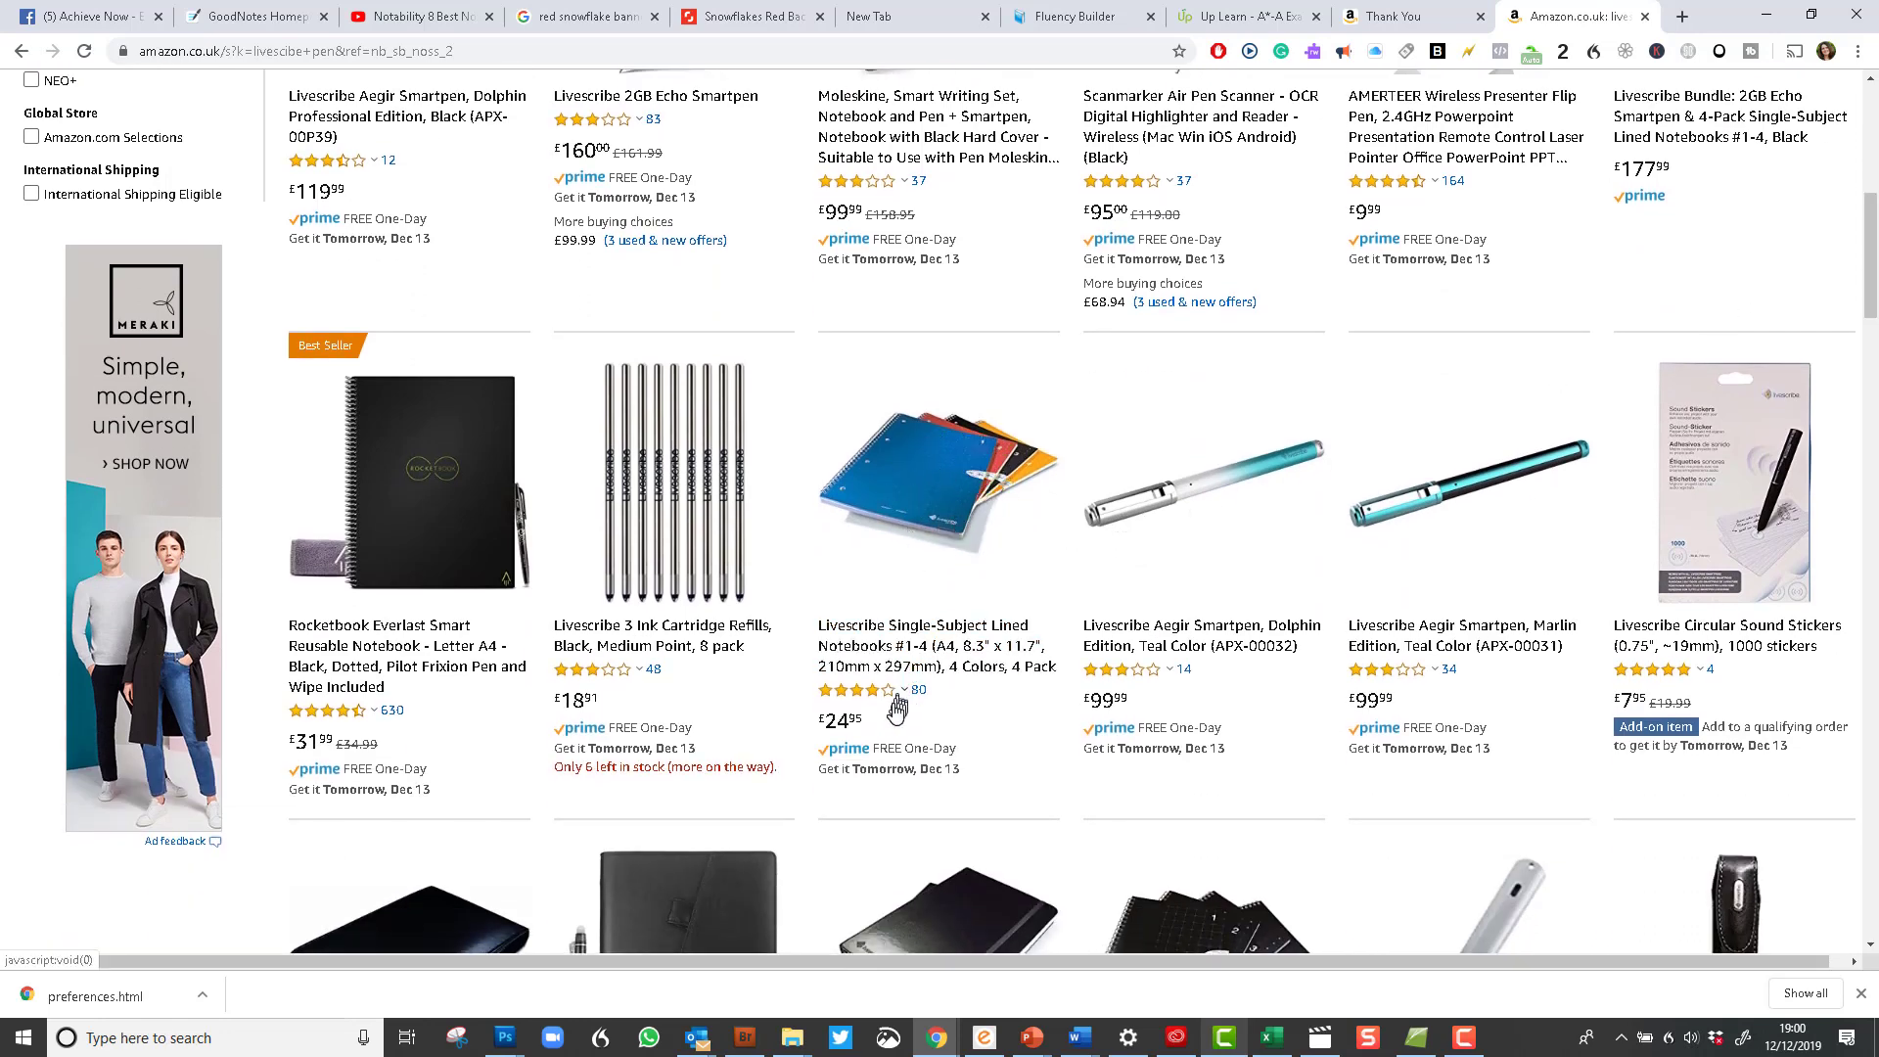
pyautogui.moveTo(909, 695)
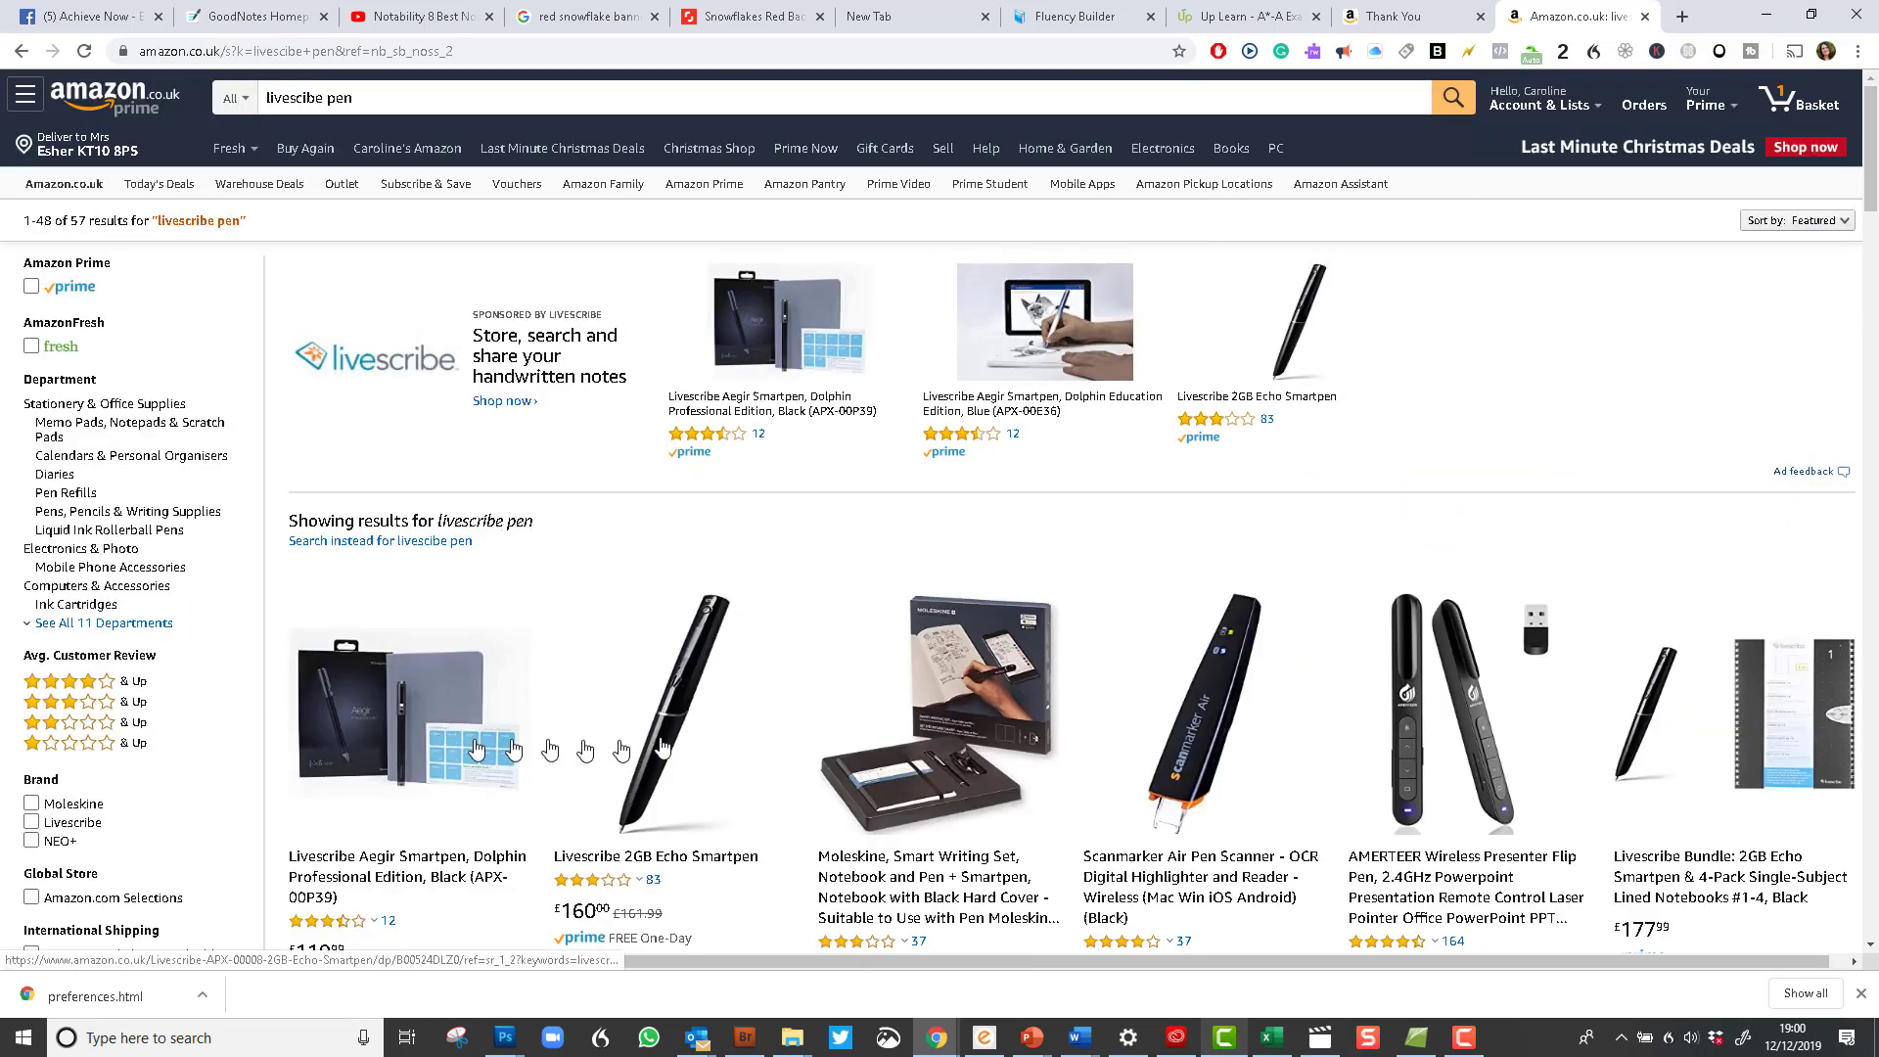
pyautogui.moveTo(1874, 154); pyautogui.dragTo(1874, 218)
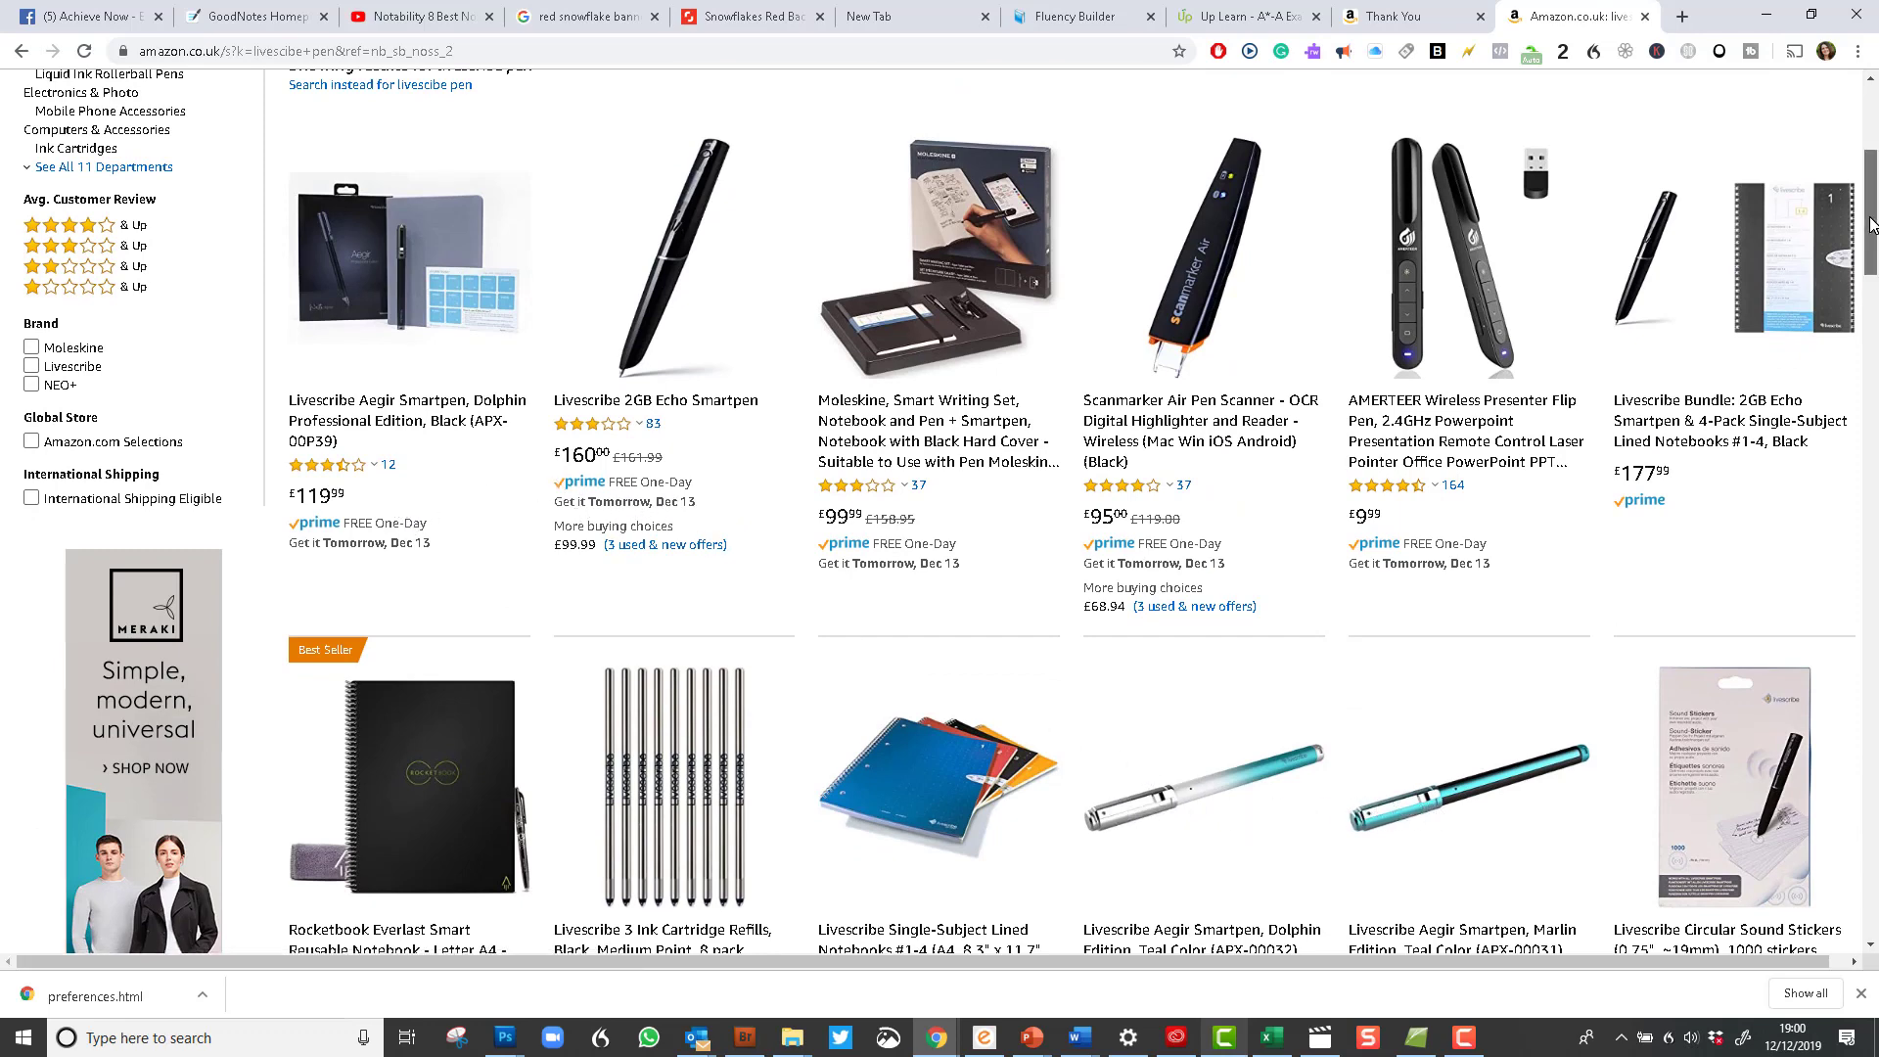
pyautogui.scroll(-2, 1397, 811)
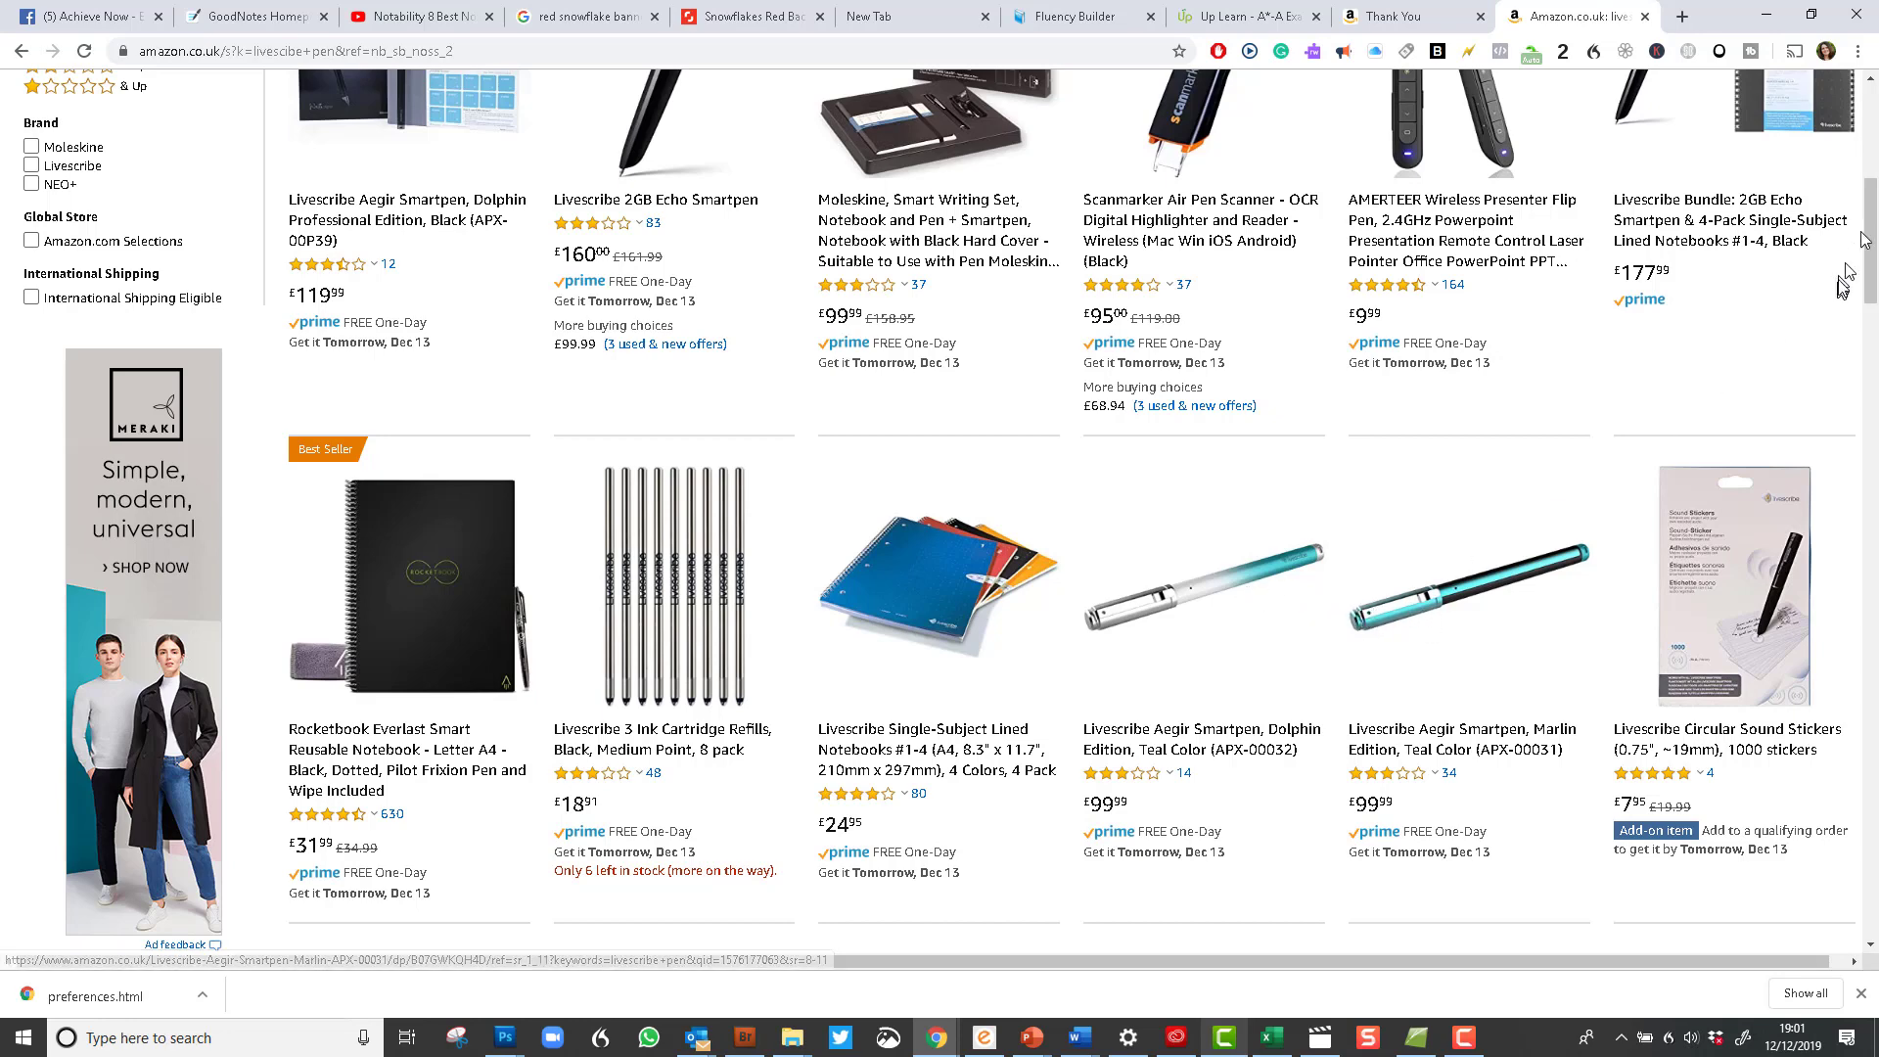
pyautogui.moveTo(1869, 245); pyautogui.dragTo(1869, 118)
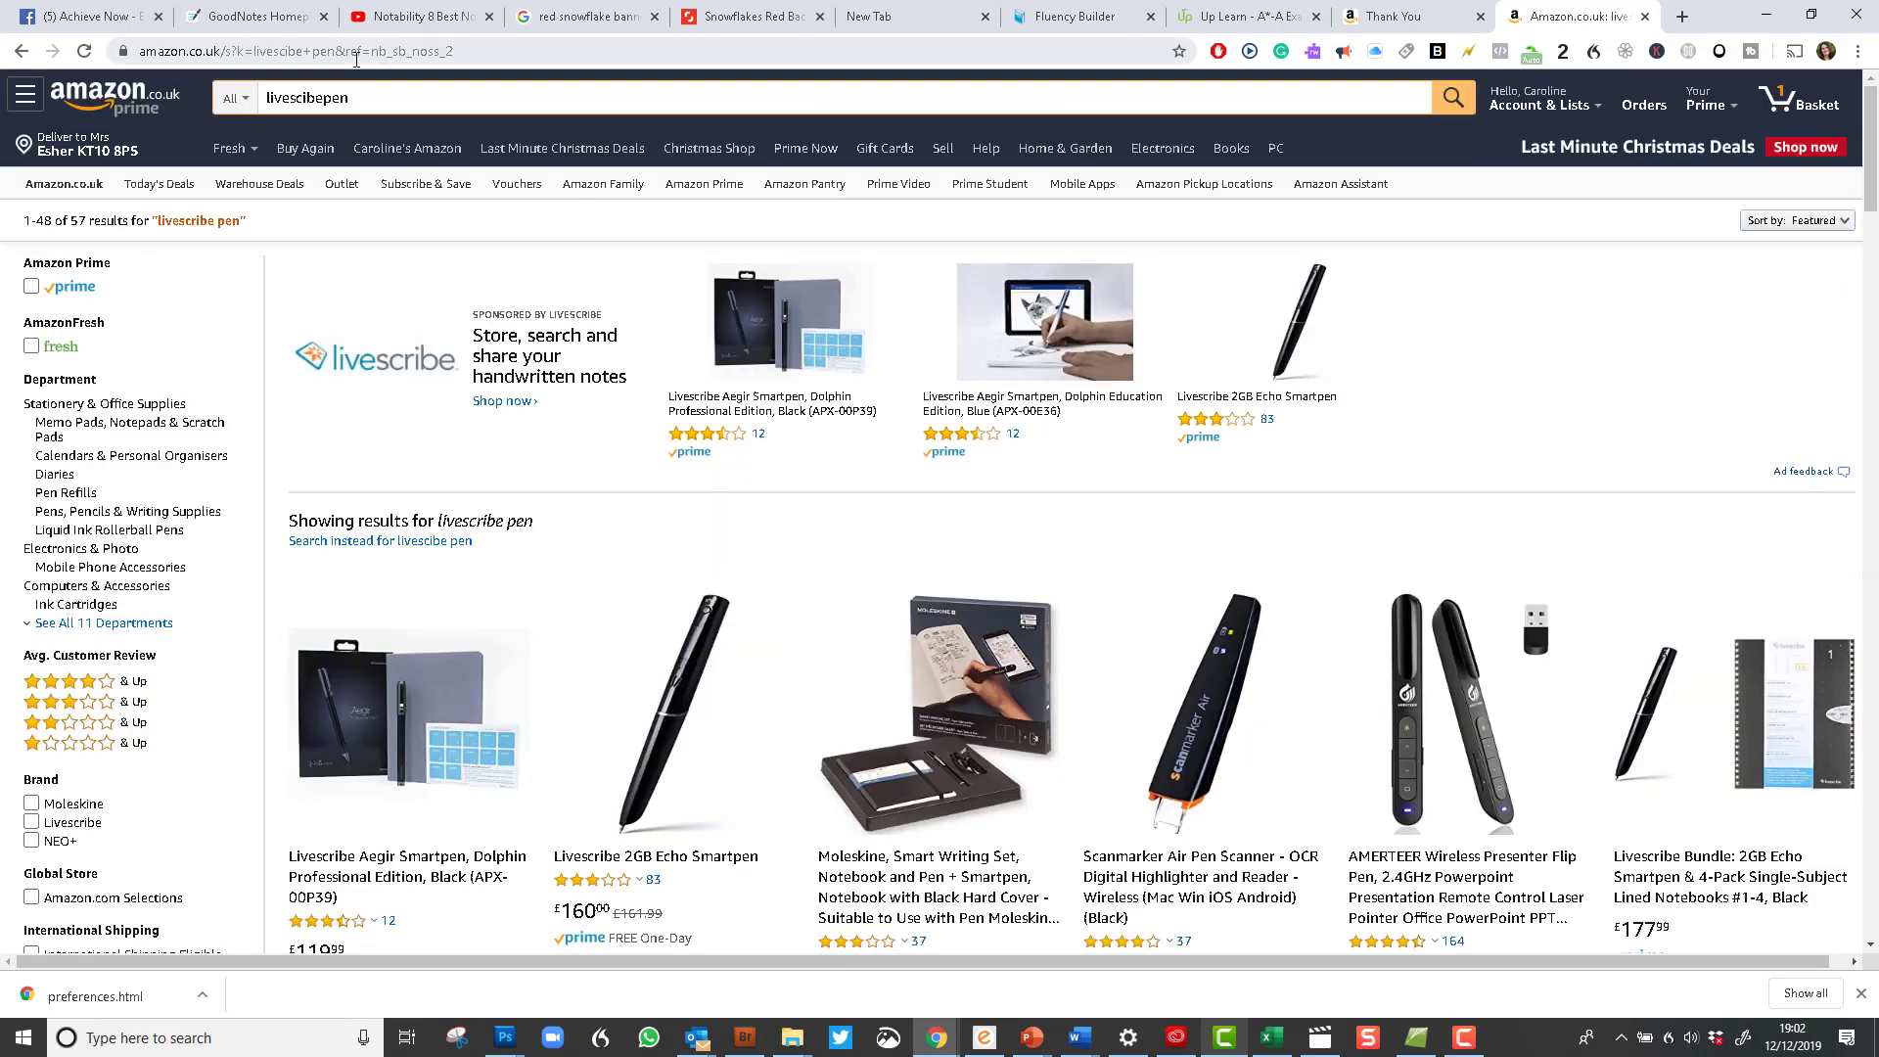
# Step: Search Amazon for 'livescribe 3 pen', browse the results, then enter 'livescrive 3' in the address bar
pyautogui.write('3')
pyautogui.press('Return')
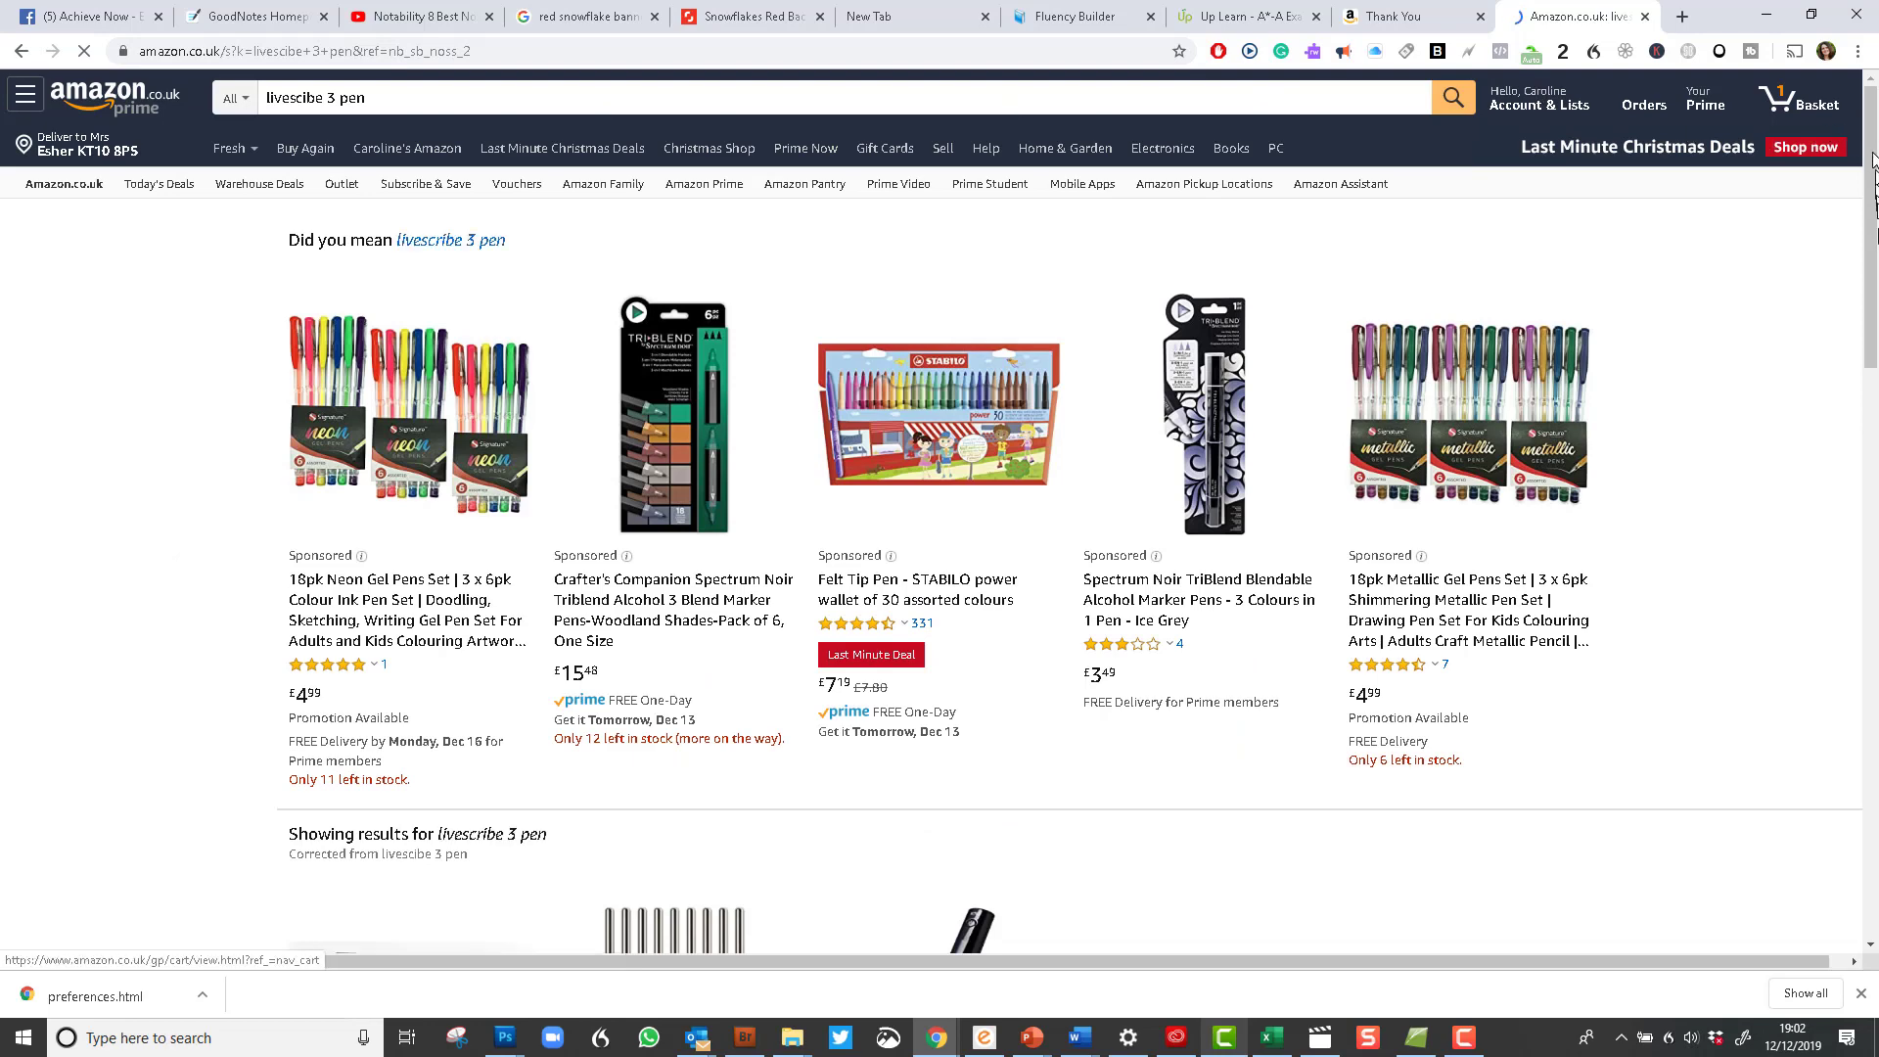
pyautogui.scroll(-5, 1875, 290)
pyautogui.scroll(-4, 1876, 333)
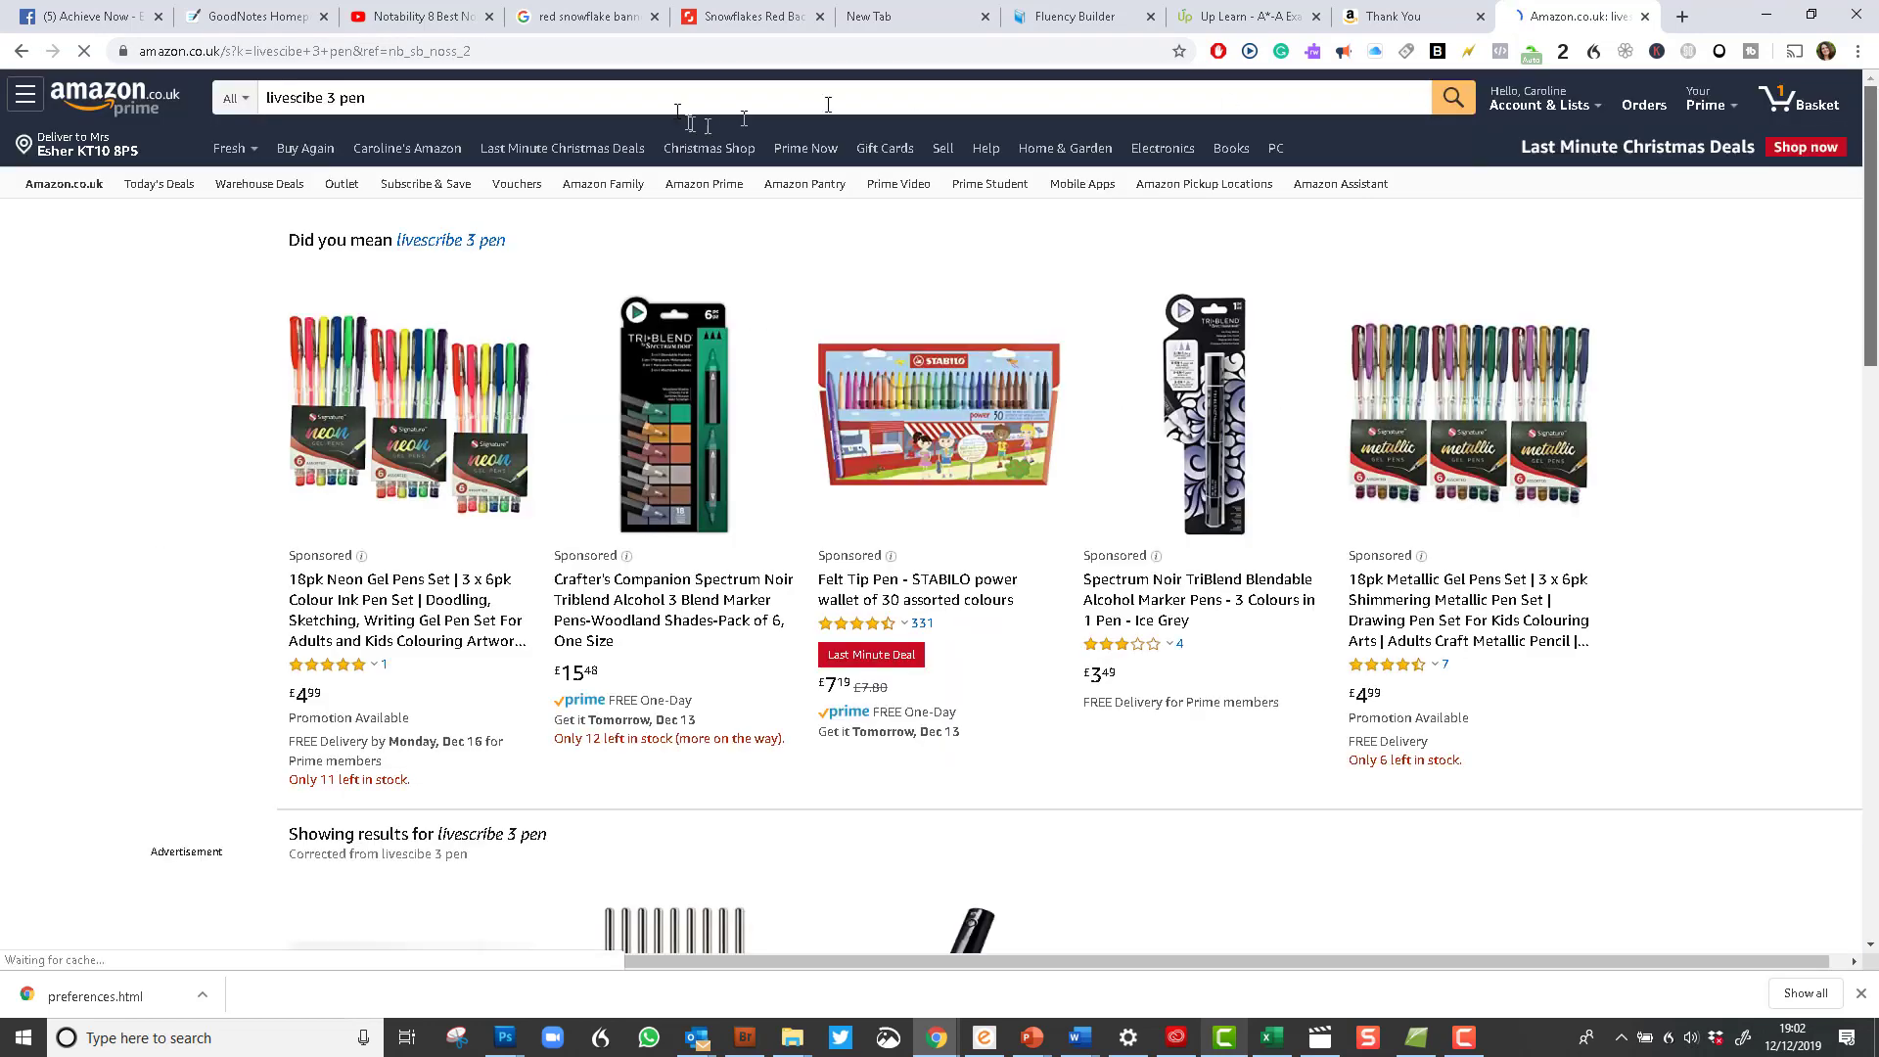
pyautogui.click(332, 54)
pyautogui.write('livescr')
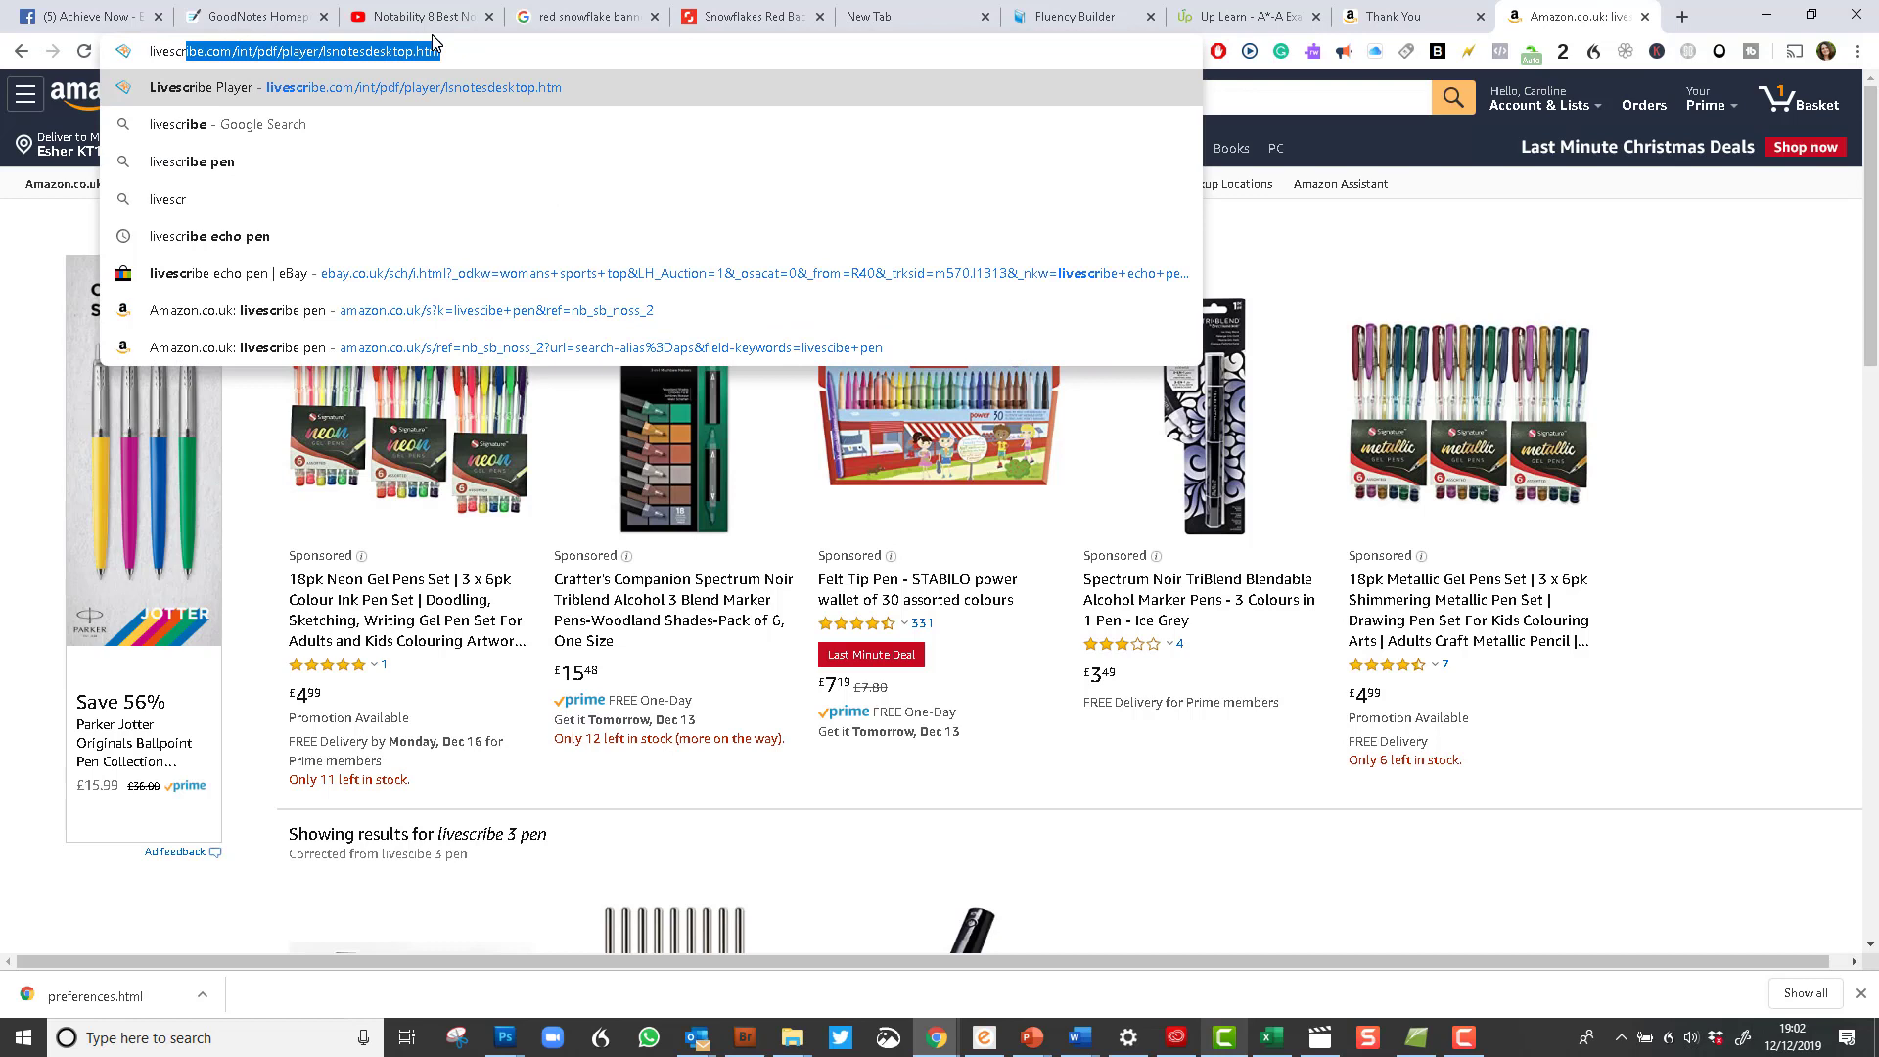
pyautogui.write('ive 3')
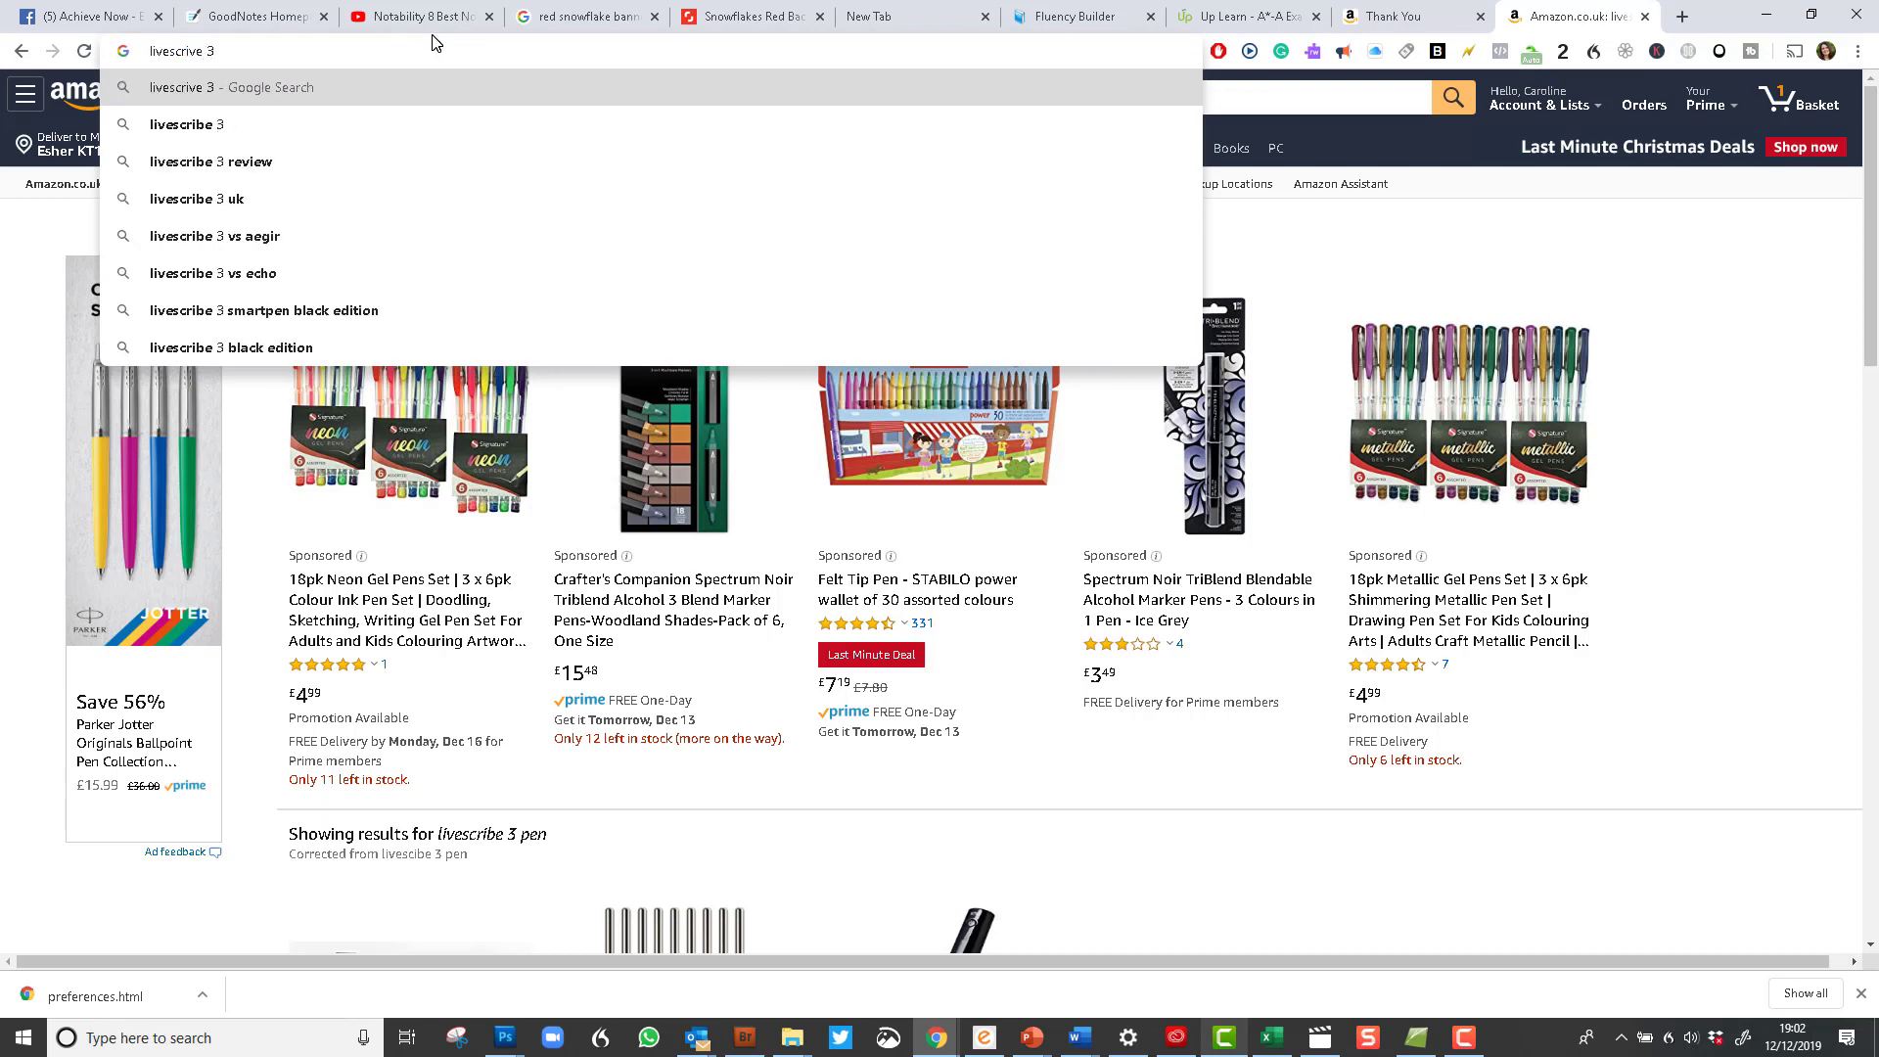
# Step: Complete the address-bar search as 'livescrive 3 pen'
pyautogui.write('pen')
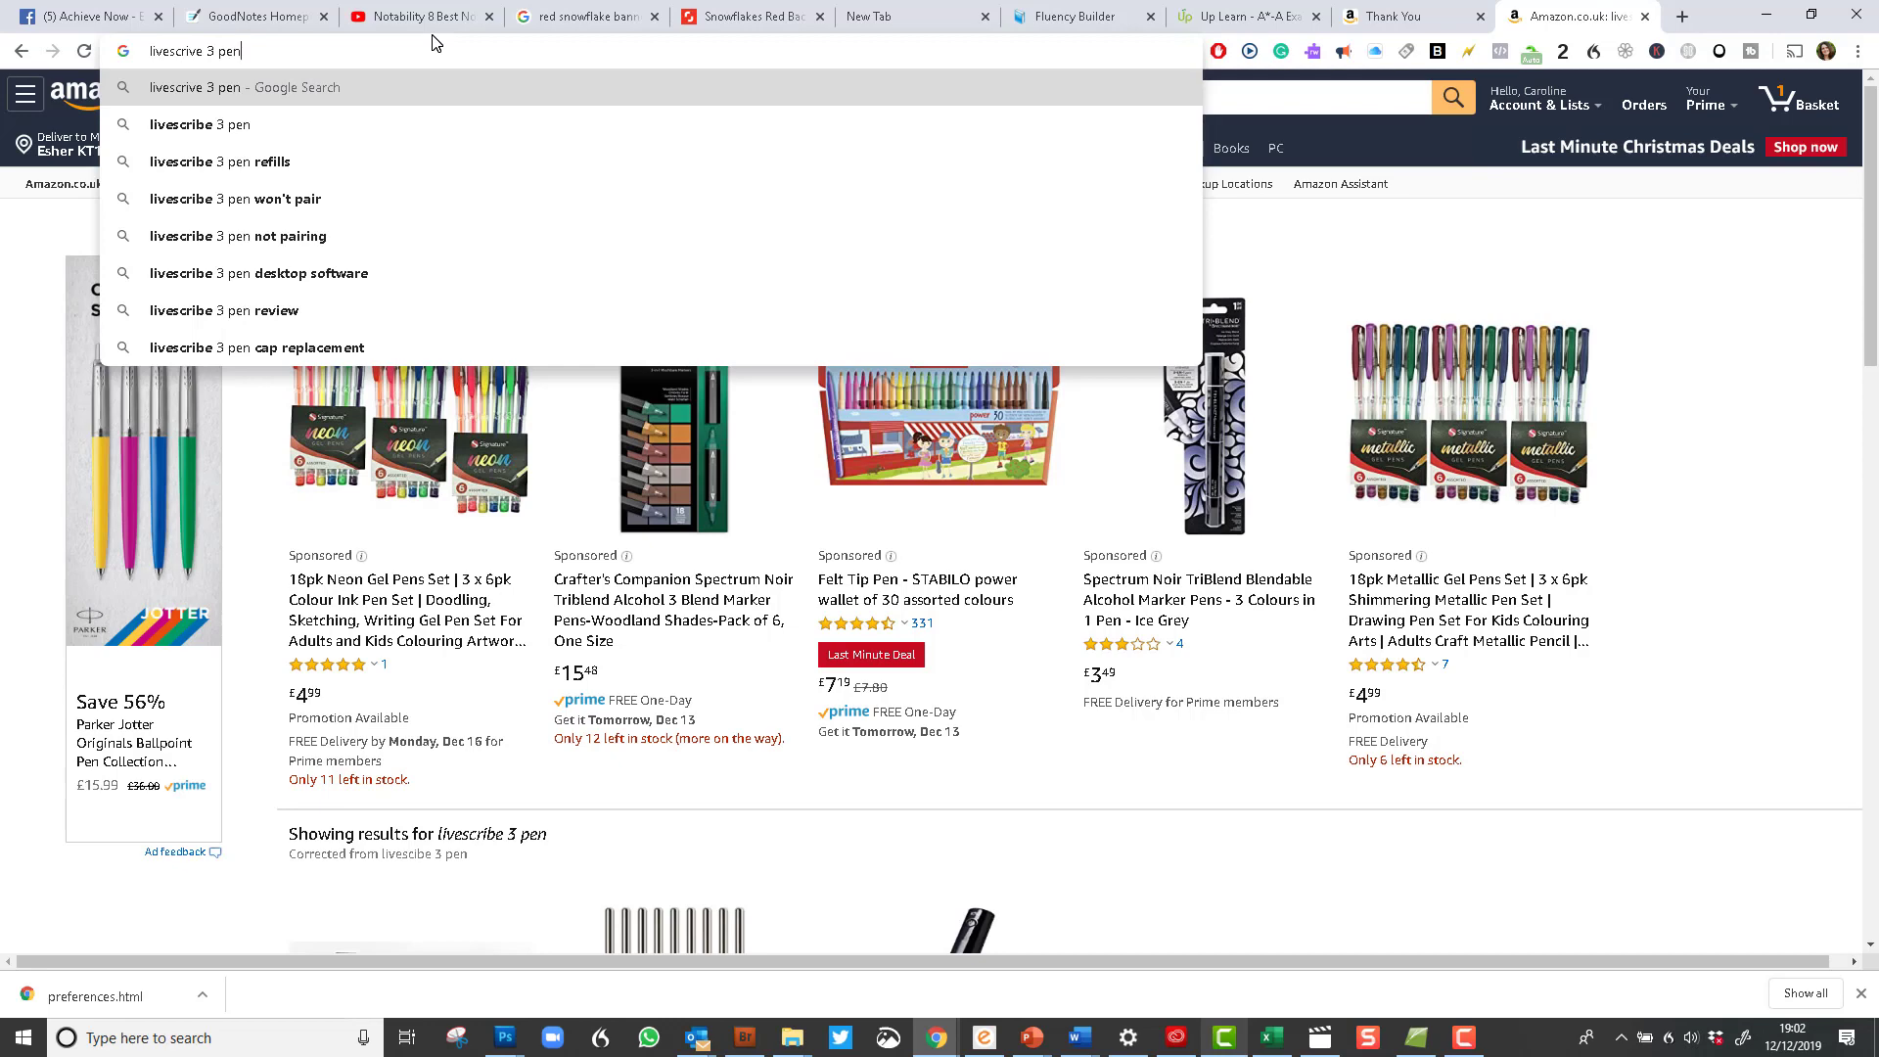